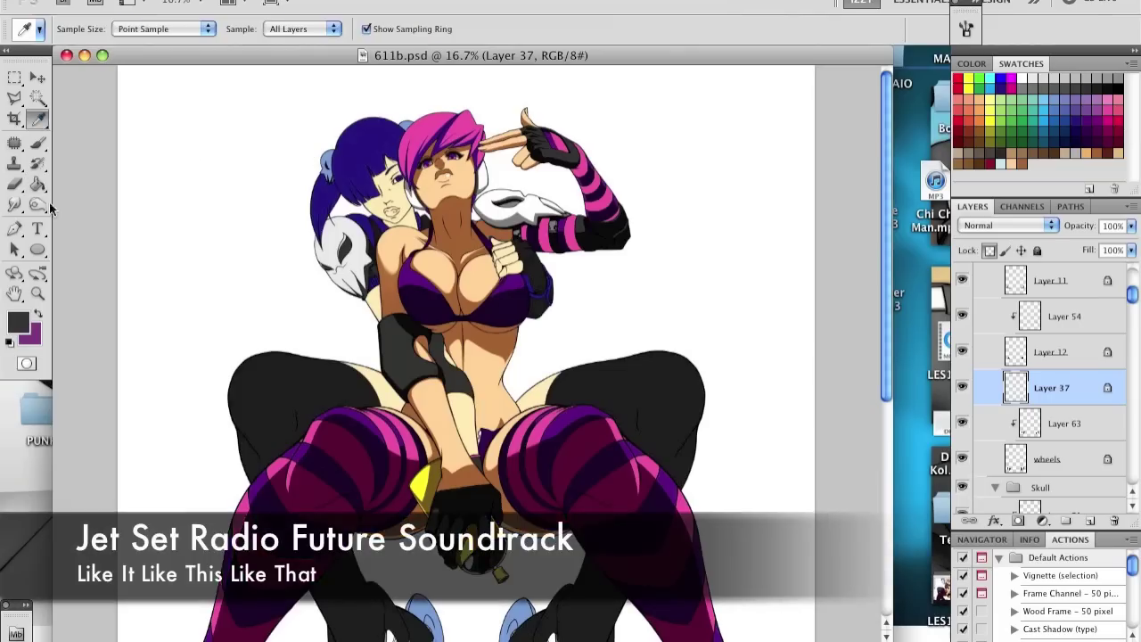
Step: Fill the stocking thighs with black, then go full-screen zoomed in on the thighs
key(g)
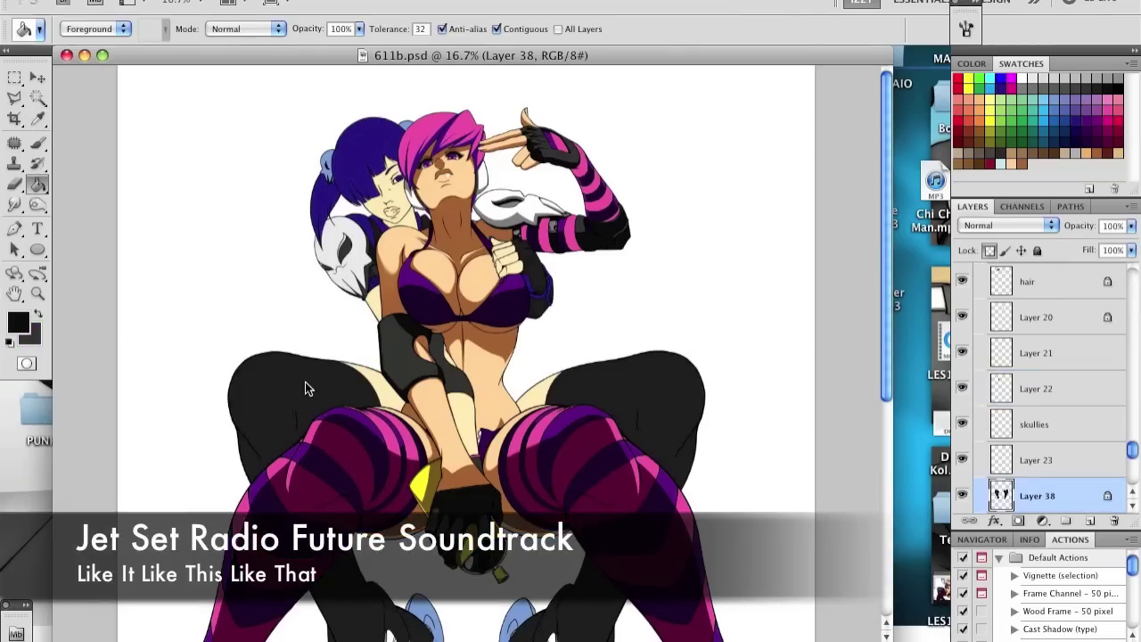
click(308, 388)
click(630, 413)
click(272, 1)
click(343, 39)
key(p)
key(ctrl+plus)
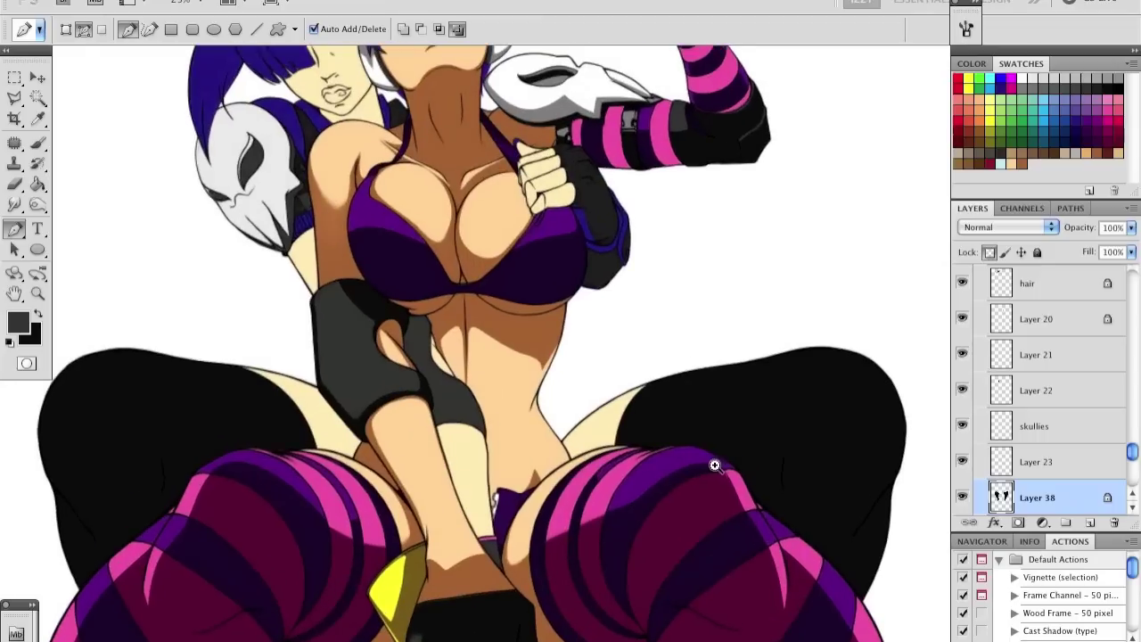
key(ctrl+plus)
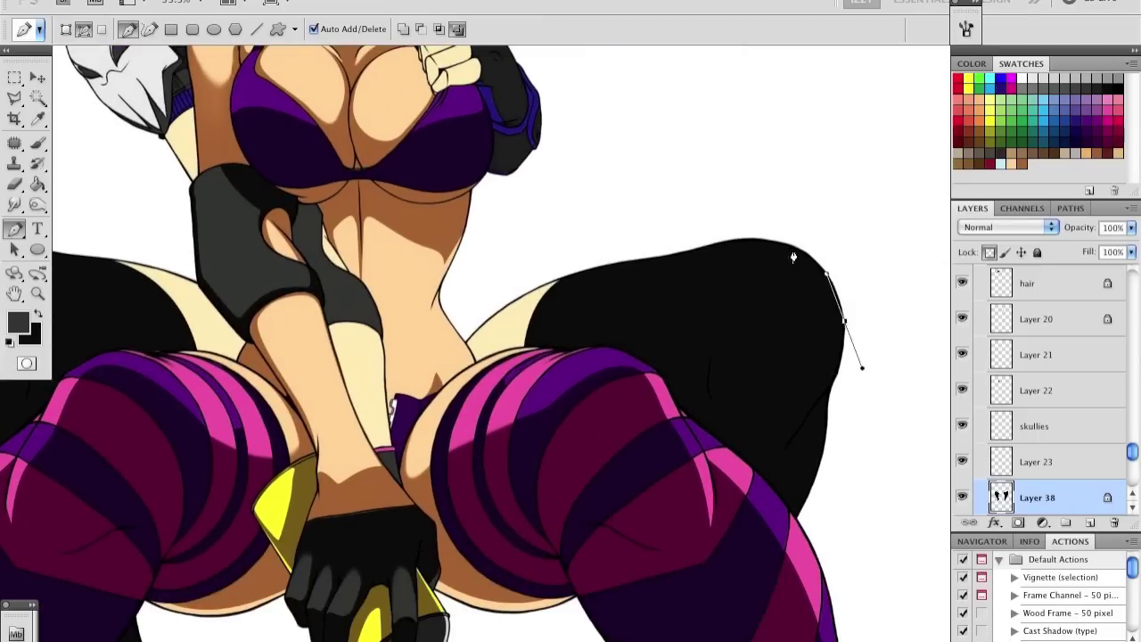
Step: Fill a grey highlight outline over the right thigh on a new clipped layer
drag(525, 351, 778, 258)
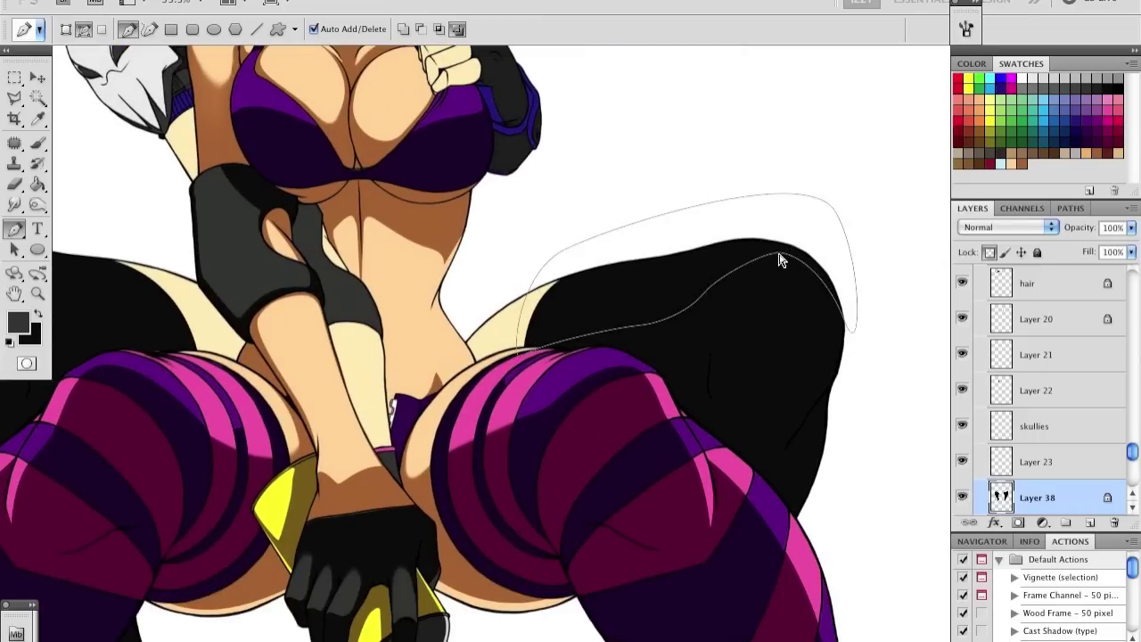
right_click(745, 256)
key(Escape)
click(1090, 522)
key(ctrl+alt+g)
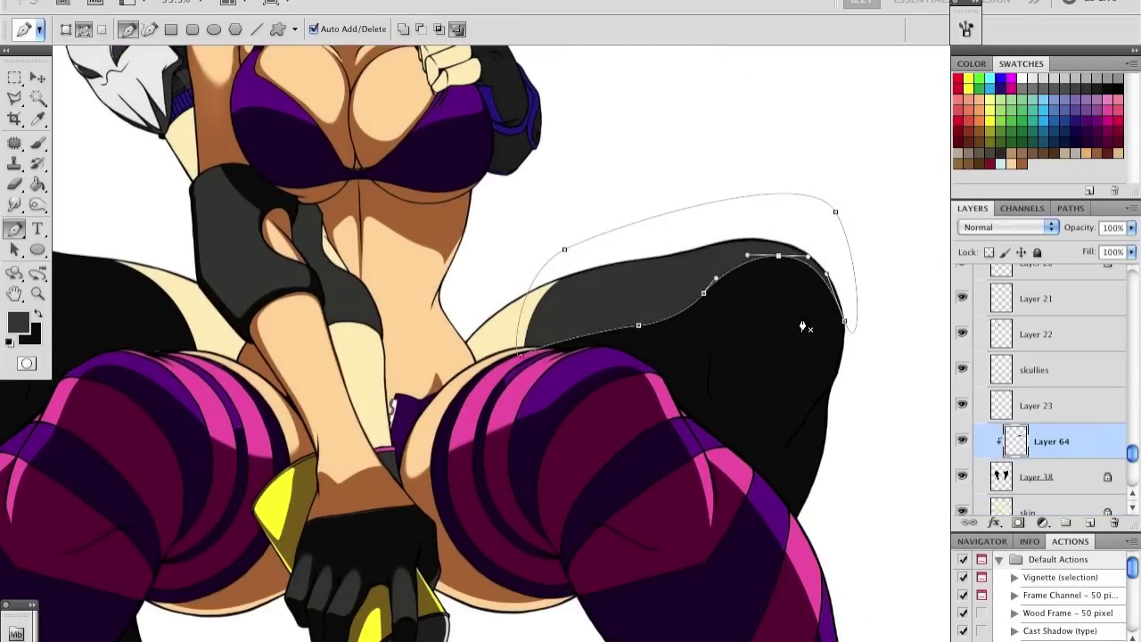
Step: Trace and fill a grey highlight down the right lower leg
drag(806, 326, 689, 151)
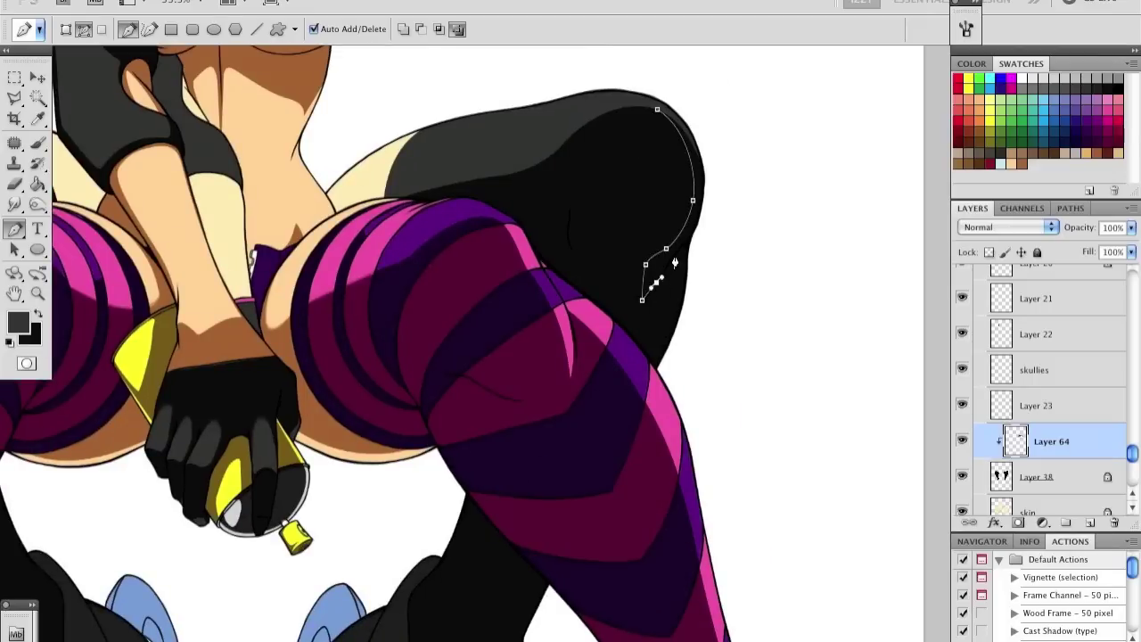
drag(643, 377, 617, 427)
scroll(570, 416, down, 5)
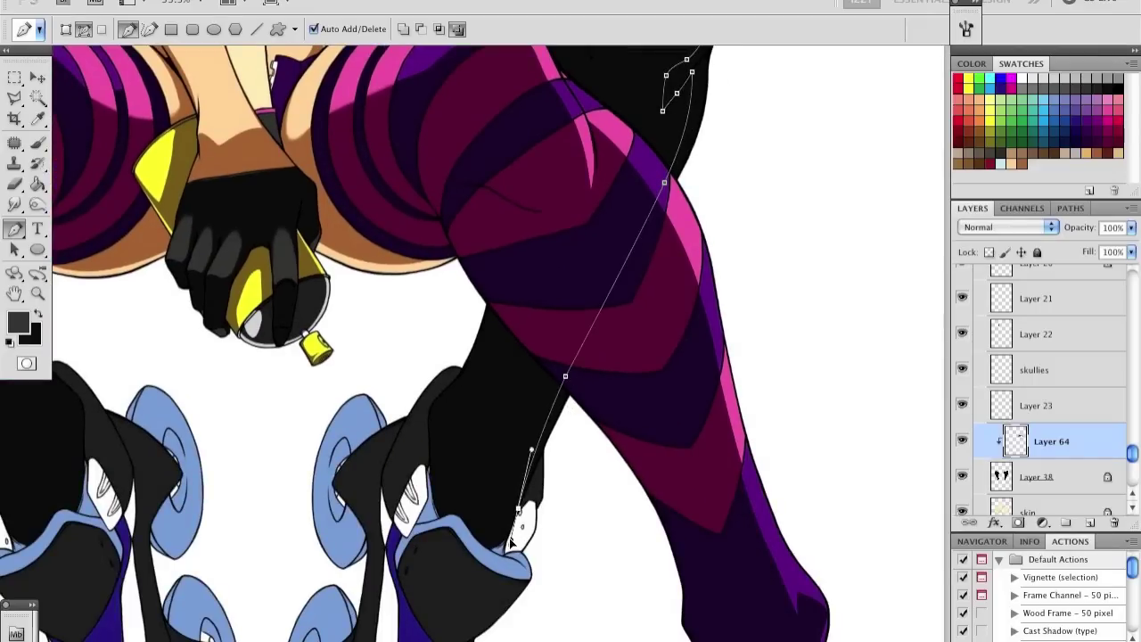
scroll(511, 541, up, 5)
right_click(575, 214)
click(624, 288)
Step: Smudge the highlight edge to blend it into the stocking
key(r)
click(71, 28)
key(Return)
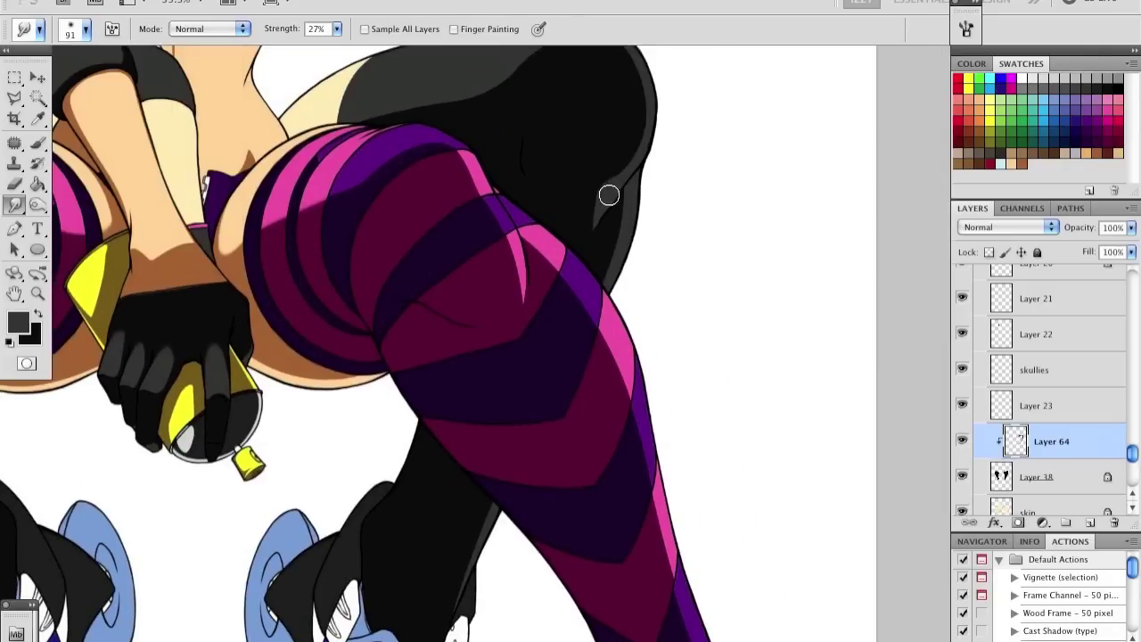
key(p)
drag(425, 385, 427, 143)
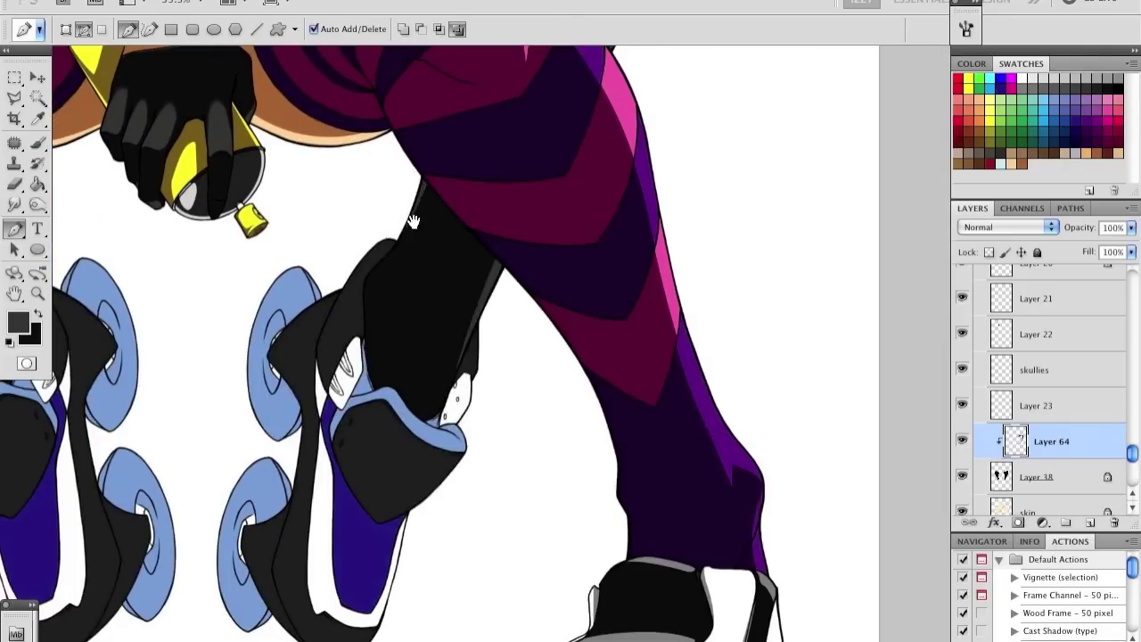
scroll(268, 241, left, 5)
scroll(177, 210, up, 5)
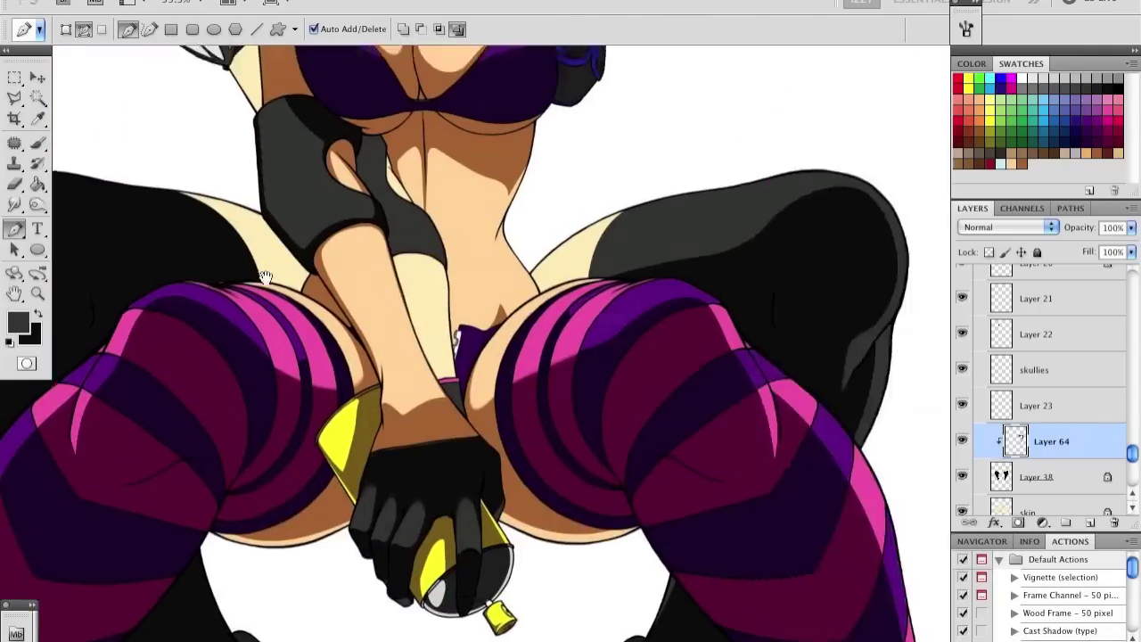
Step: Outline a highlight on the left thigh and fill it grey
click(277, 238)
click(437, 277)
click(223, 132)
click(112, 265)
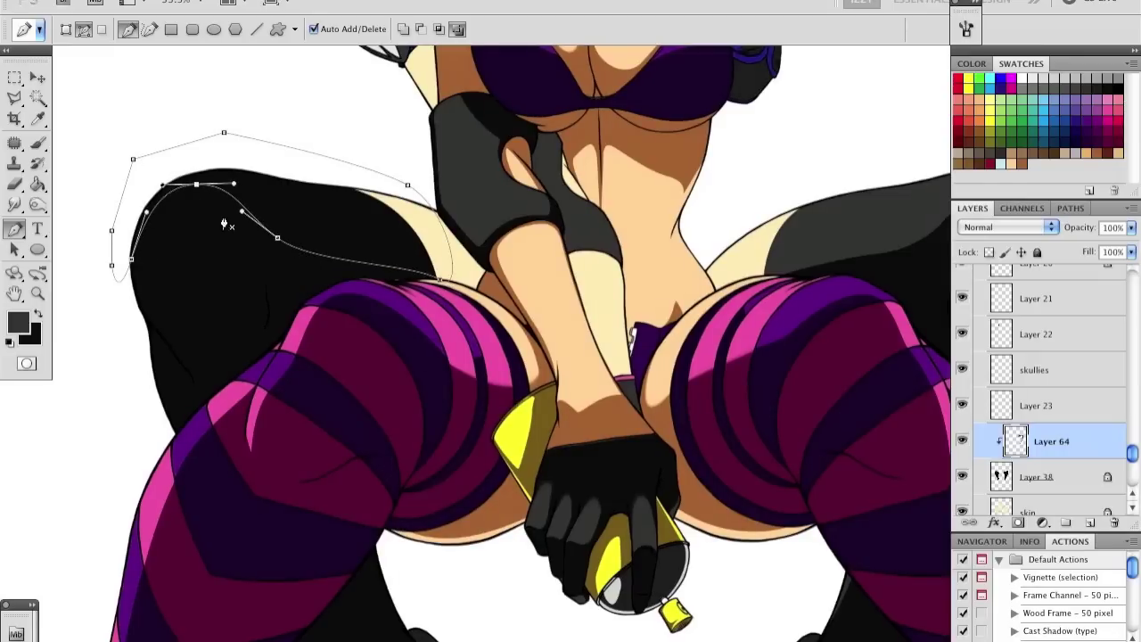
key(ctrl+Return)
Step: Trace a curved highlight outline along the left shin
scroll(214, 121, down, 1)
scroll(214, 121, left, 1)
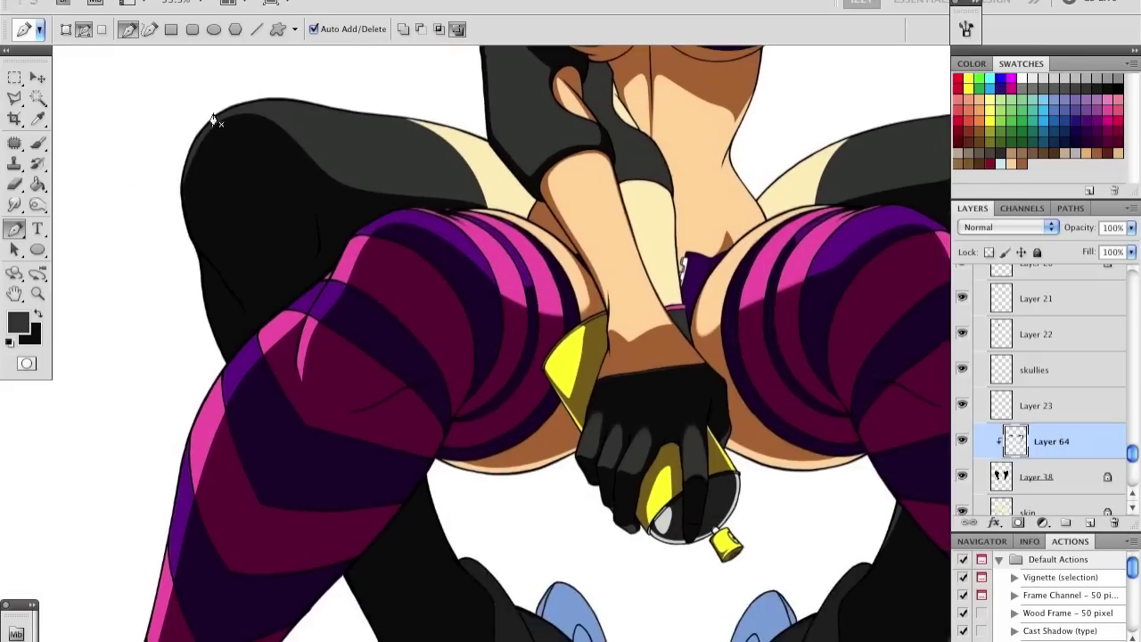
scroll(318, 471, down, 3)
scroll(319, 470, up, 3)
scroll(433, 354, down, 3)
click(305, 272)
drag(366, 381, 374, 392)
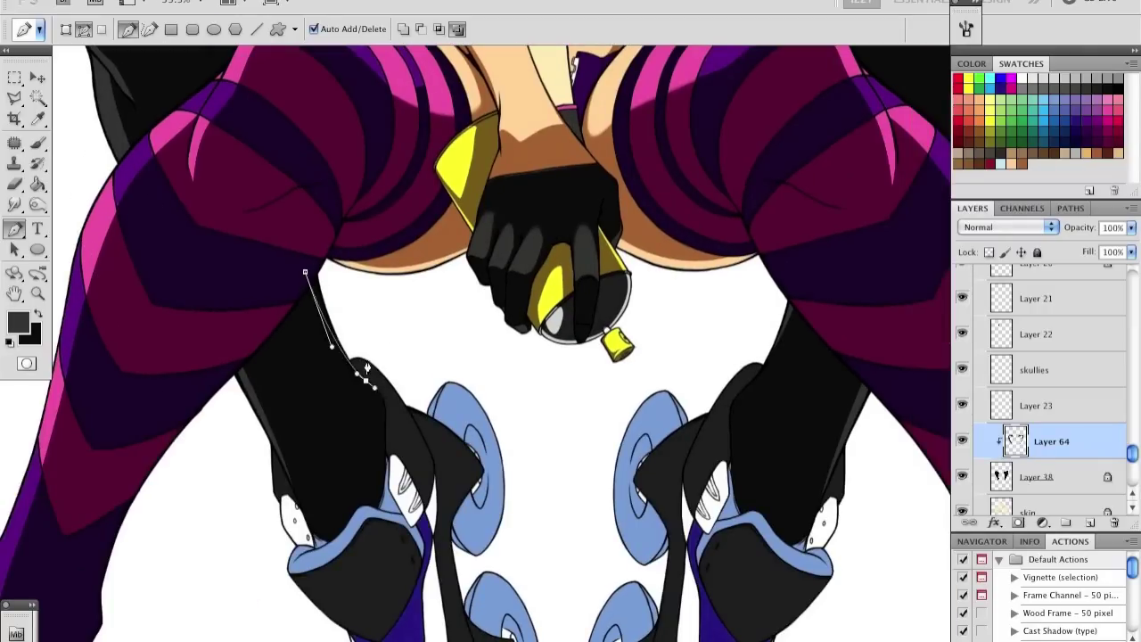
Step: Zoom out to the whole figure and select Layer 22 for the next highlight
drag(444, 218, 472, 356)
key(ctrl+minus)
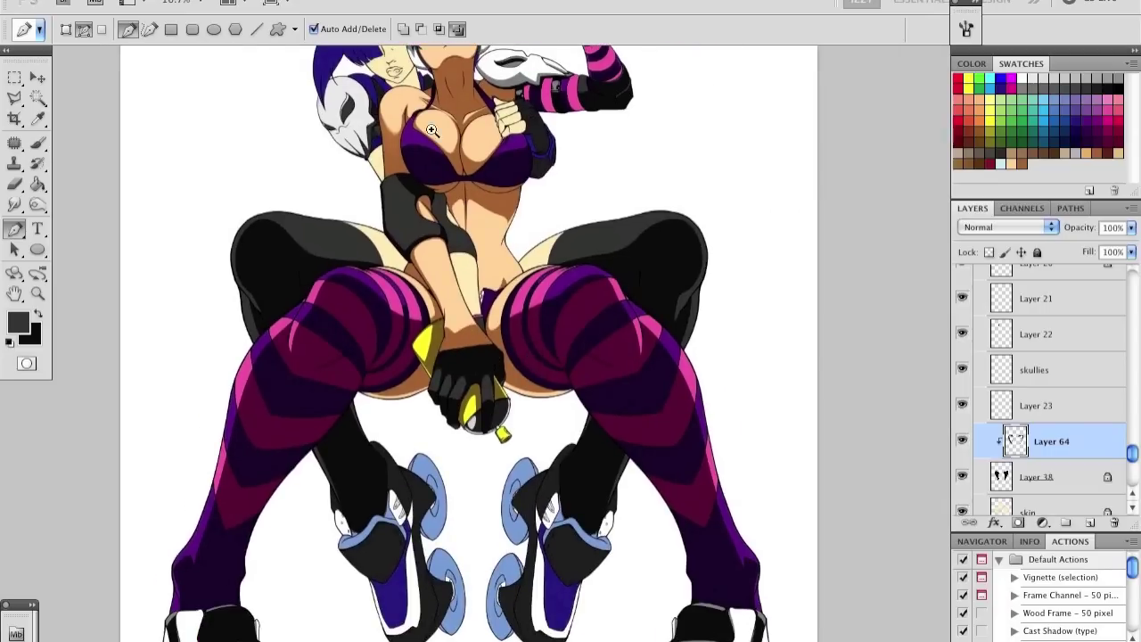
key(g)
ctrl+click(495, 453)
ctrl+click(523, 330)
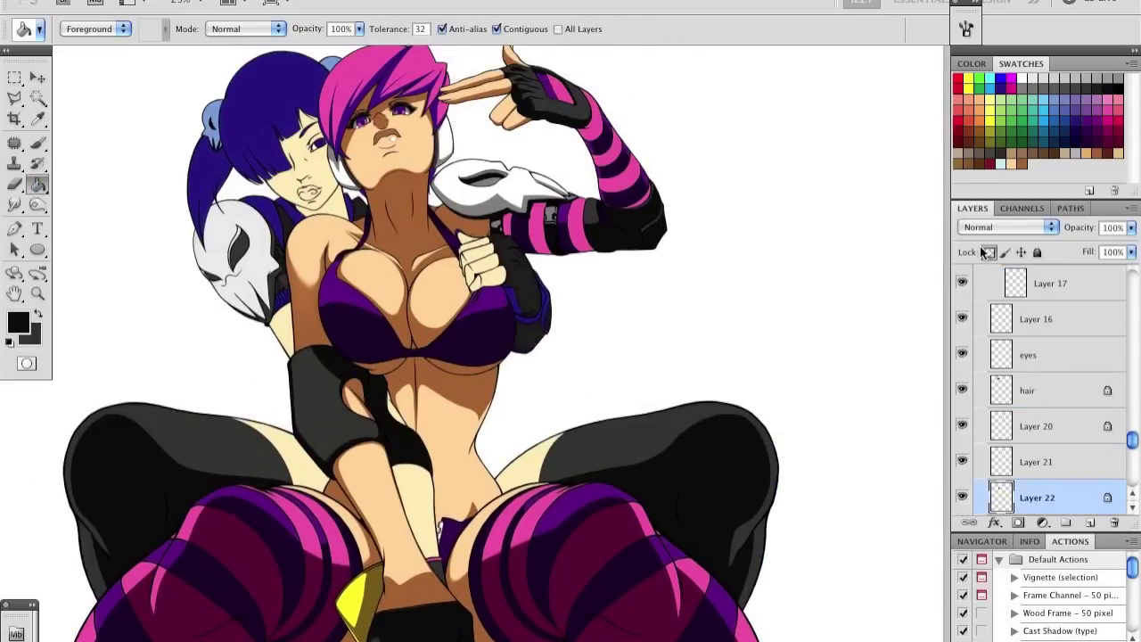
Step: Select Layer 20 and add a new layer clipped to the skull padding
ctrl+click(531, 332)
drag(499, 267, 512, 232)
ctrl+click(499, 147)
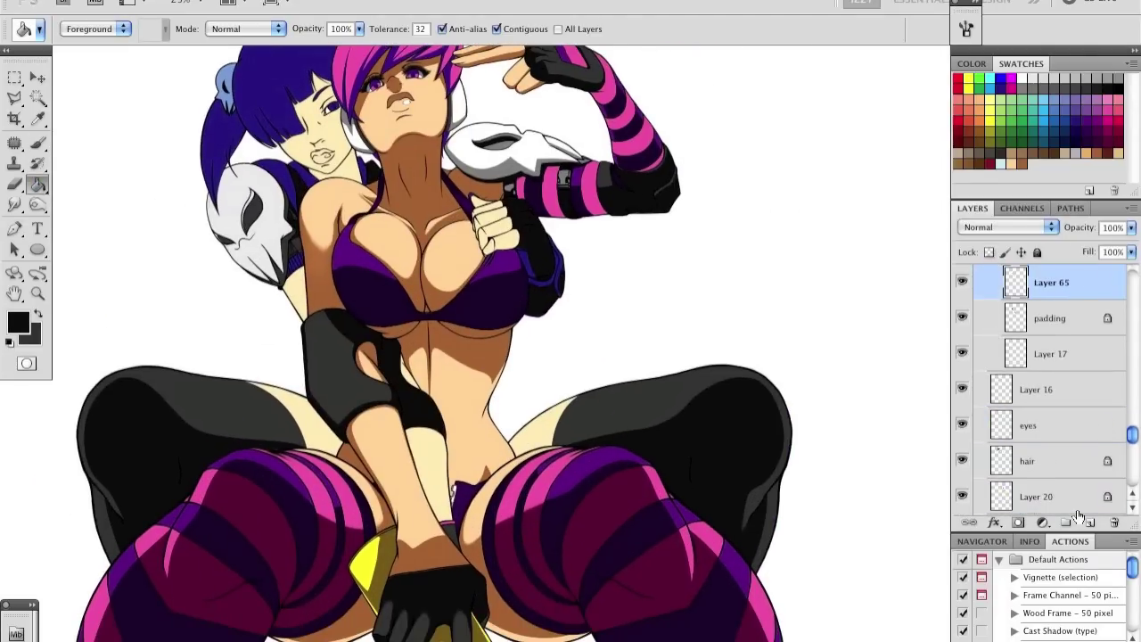
key(ctrl+plus)
key(ctrl+plus)
key(ctrl+plus)
Step: Outline the padding highlight with the Pen and fill the path
key(p)
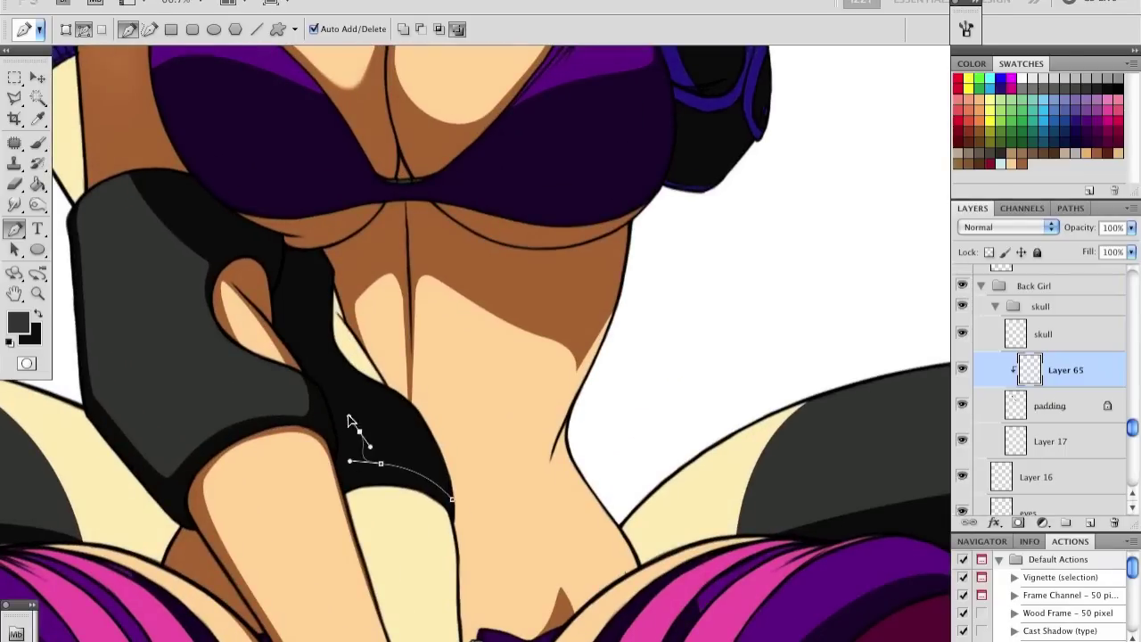
right_click(438, 410)
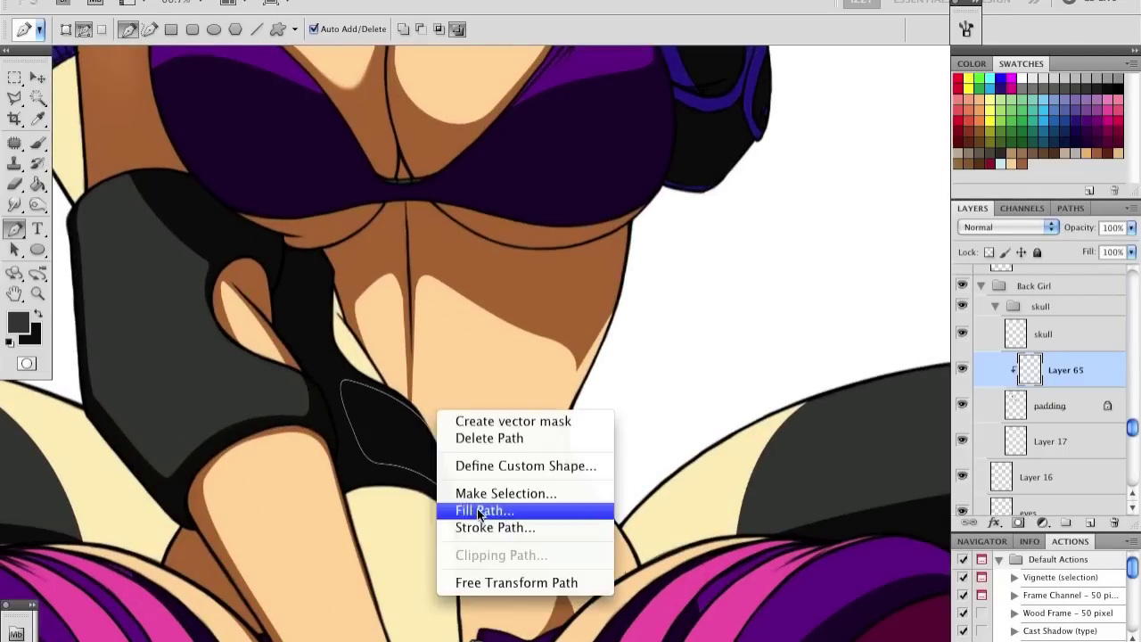
click(481, 508)
key(ctrl+minus)
key(r)
Step: Select the glove layer and create a clipped layer for its highlight
key(ctrl+minus)
ctrl+click(523, 484)
key(ctrl+plus)
key(p)
Step: Trace a curved highlight outline along the black glove's edge
ctrl+click(613, 422)
right_click(650, 353)
key(Escape)
drag(578, 514, 602, 528)
right_click(642, 488)
key(Escape)
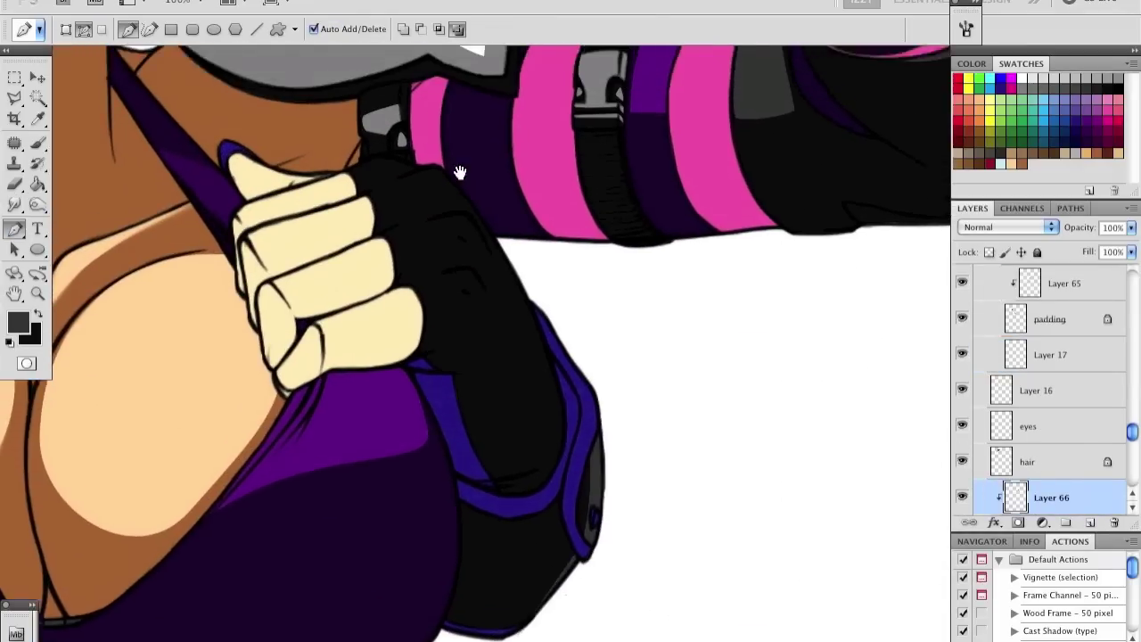
scroll(489, 359, up, 5)
scroll(489, 359, left, 5)
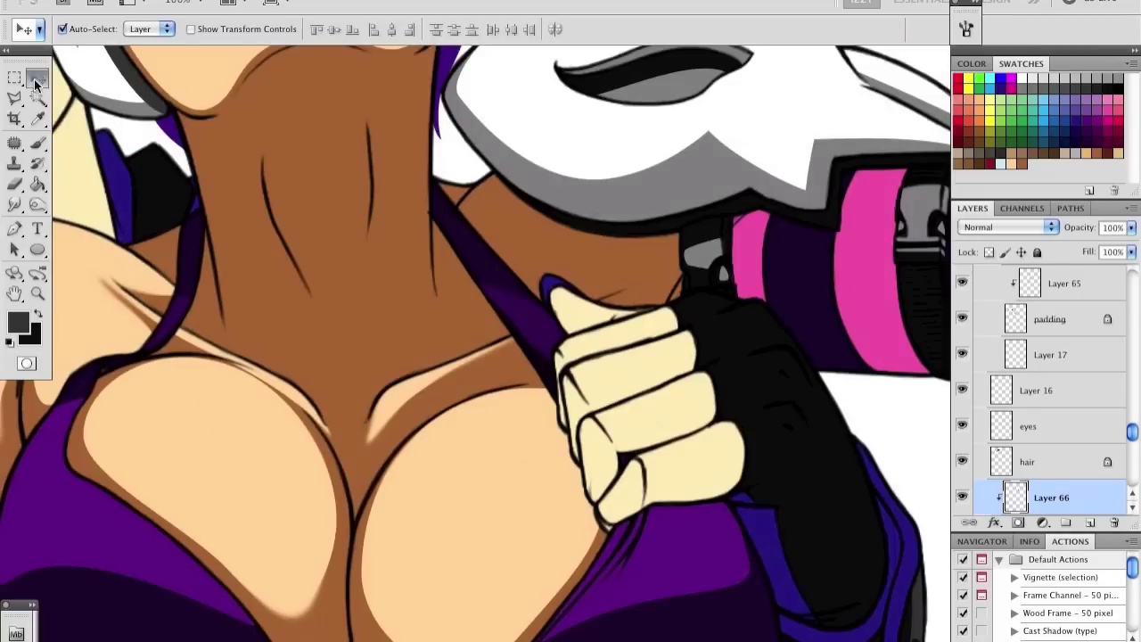
Step: Sample the brown skin tone from the skin layer
key(i)
click(18, 323)
click(827, 175)
key(Return)
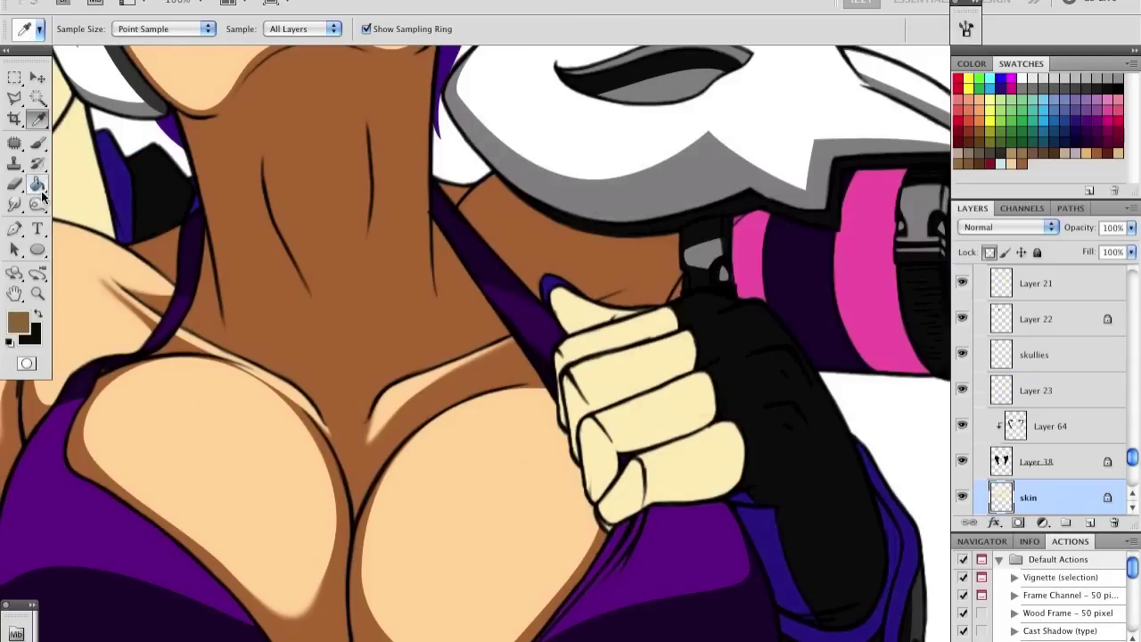
key(g)
key(ctrl+minus)
scroll(404, 397, down, 5)
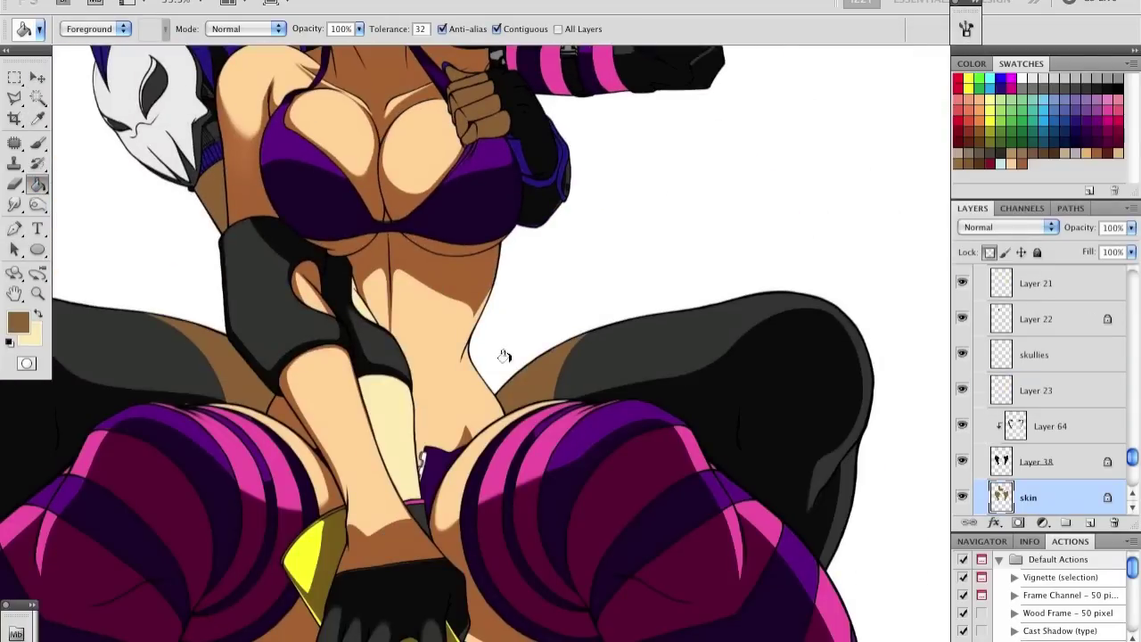
Step: Add a clipped layer for knuckle highlights and swap to the light cream colour
key(p)
key(ctrl+0)
key(ctrl+shift+alt+n)
key(ctrl+alt+g)
key(x)
scroll(168, 290, up, 5)
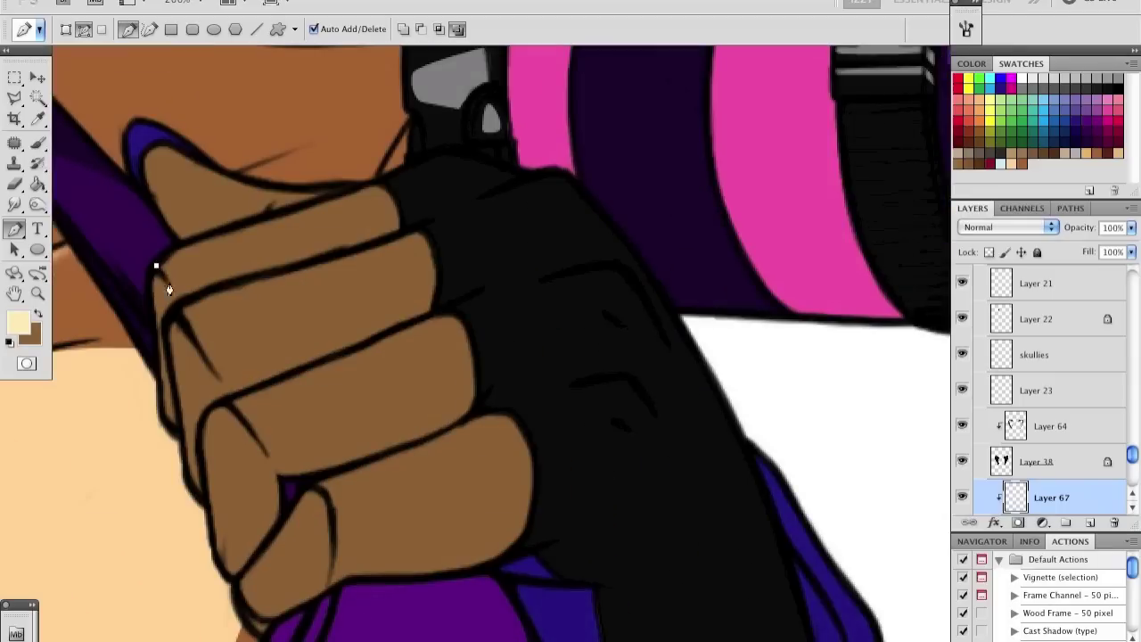
Step: Fill a light cream highlight on the thumb tip
click(145, 168)
right_click(187, 216)
key(Escape)
key(ctrl+Return)
key(alt+BackSpace)
key(ctrl+d)
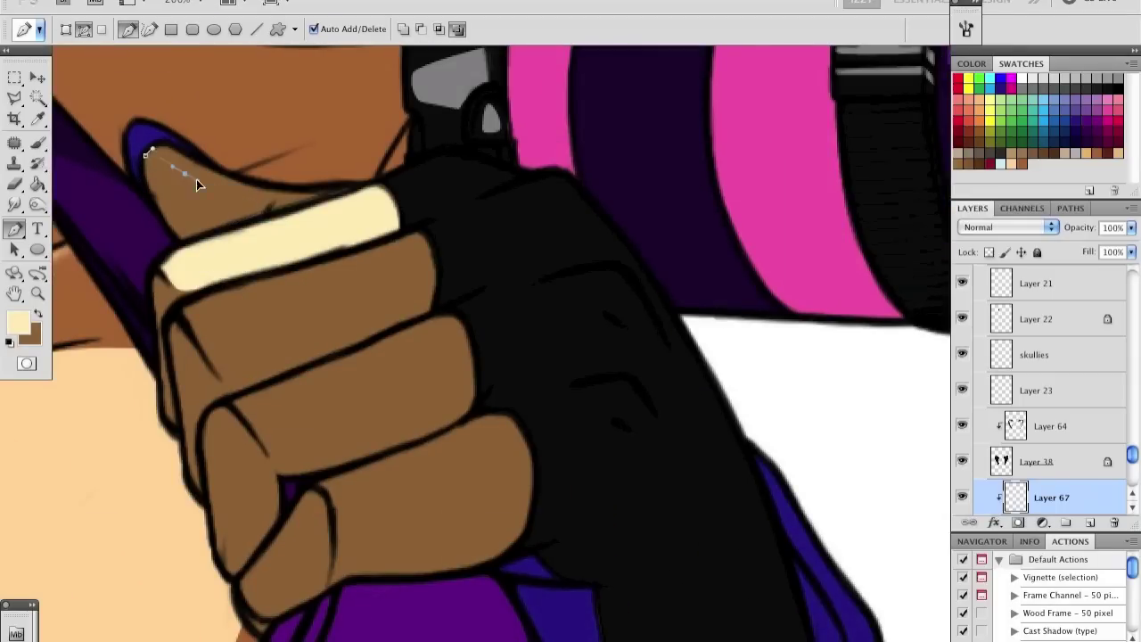
Step: Outline a highlight across the upper knuckle and fill it light cream
drag(321, 354, 339, 301)
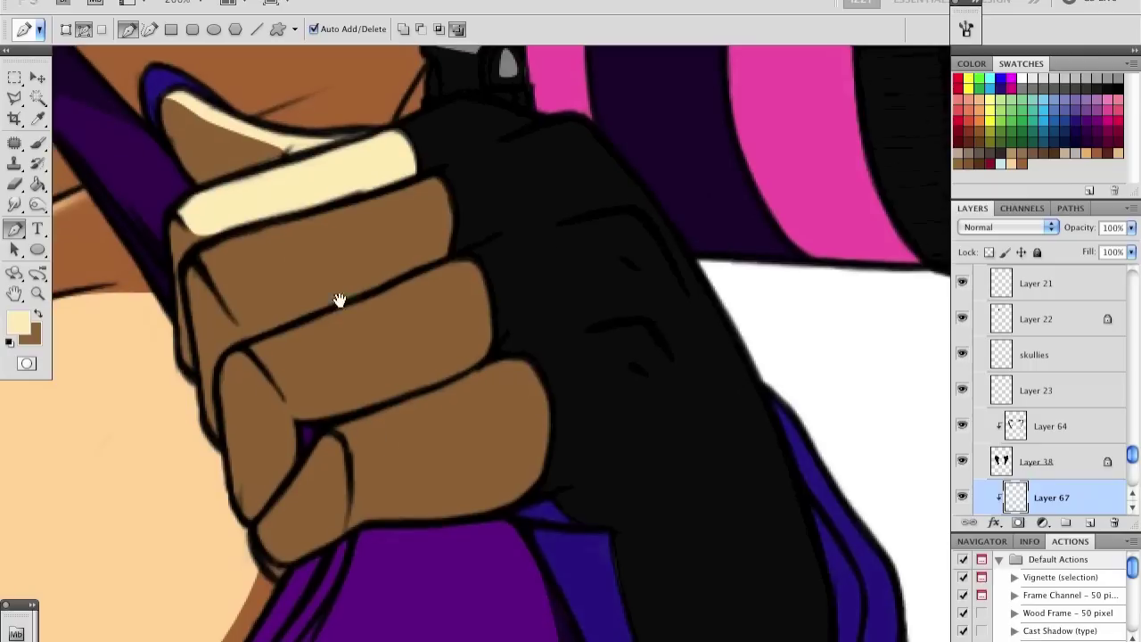
click(444, 163)
click(219, 217)
click(195, 258)
right_click(299, 224)
key(Escape)
key(ctrl+Return)
key(alt+BackSpace)
key(ctrl+d)
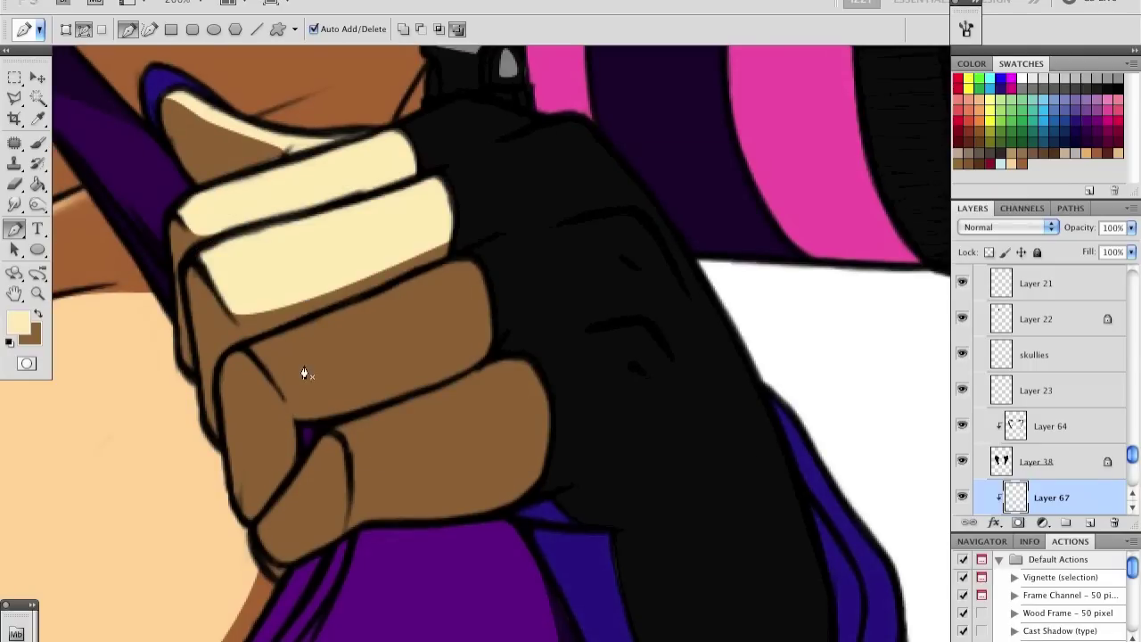
Step: Trace a highlight along the next finger and fill the path
drag(256, 350, 211, 309)
click(282, 392)
drag(303, 427, 308, 443)
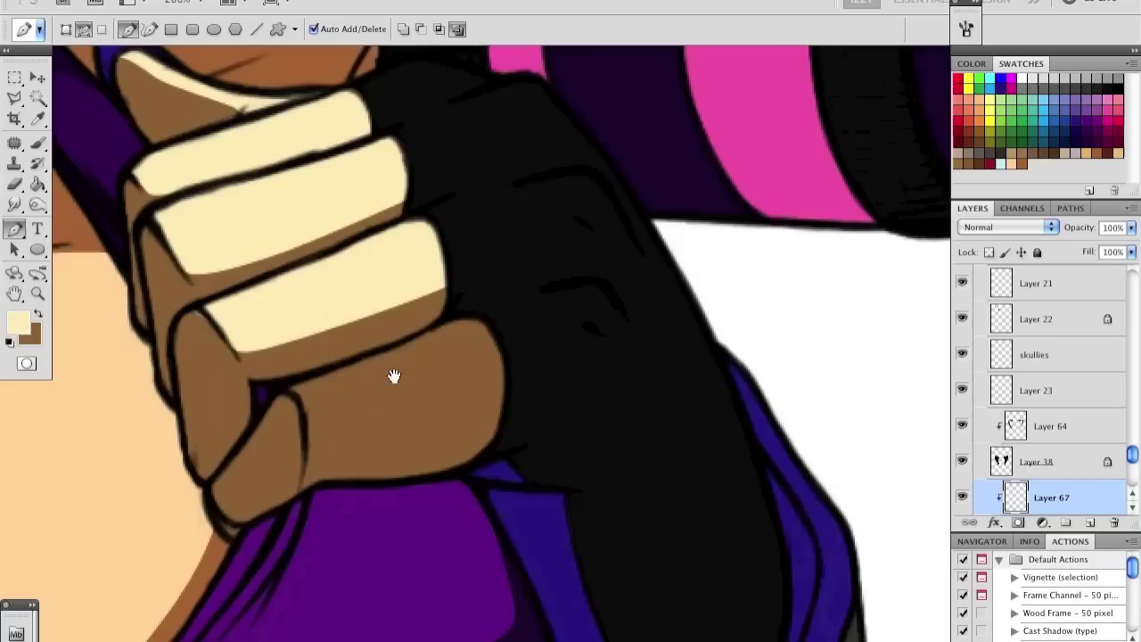
right_click(376, 309)
key(Escape)
Step: Zoom out, then zoom in and pan to the back girl's face
key(ctrl+minus)
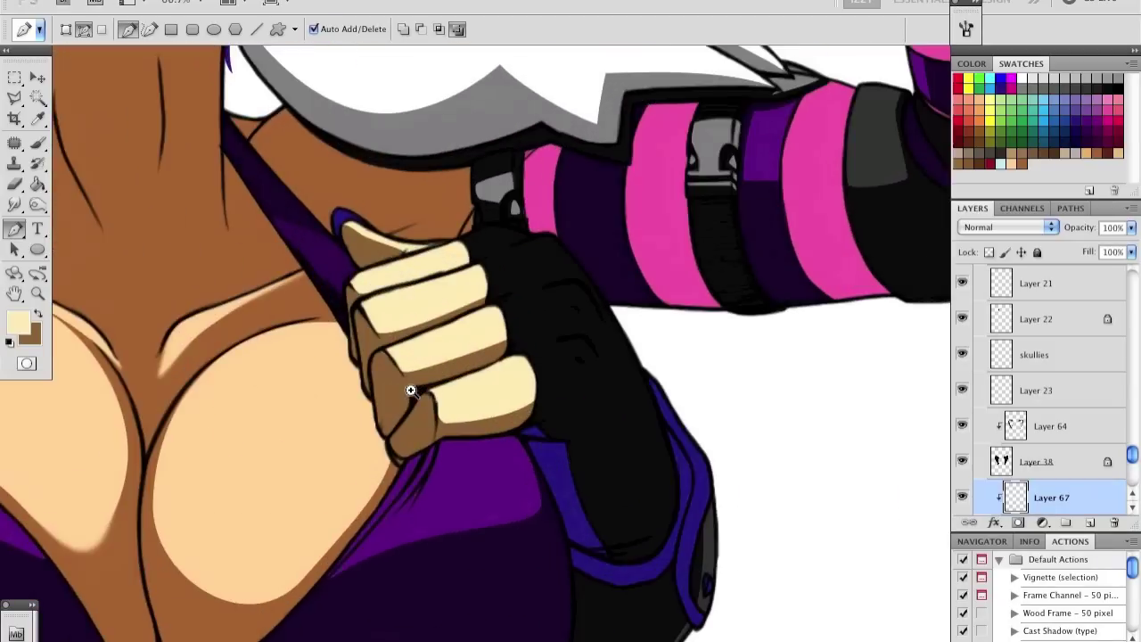
key(ctrl+plus)
drag(357, 156, 419, 298)
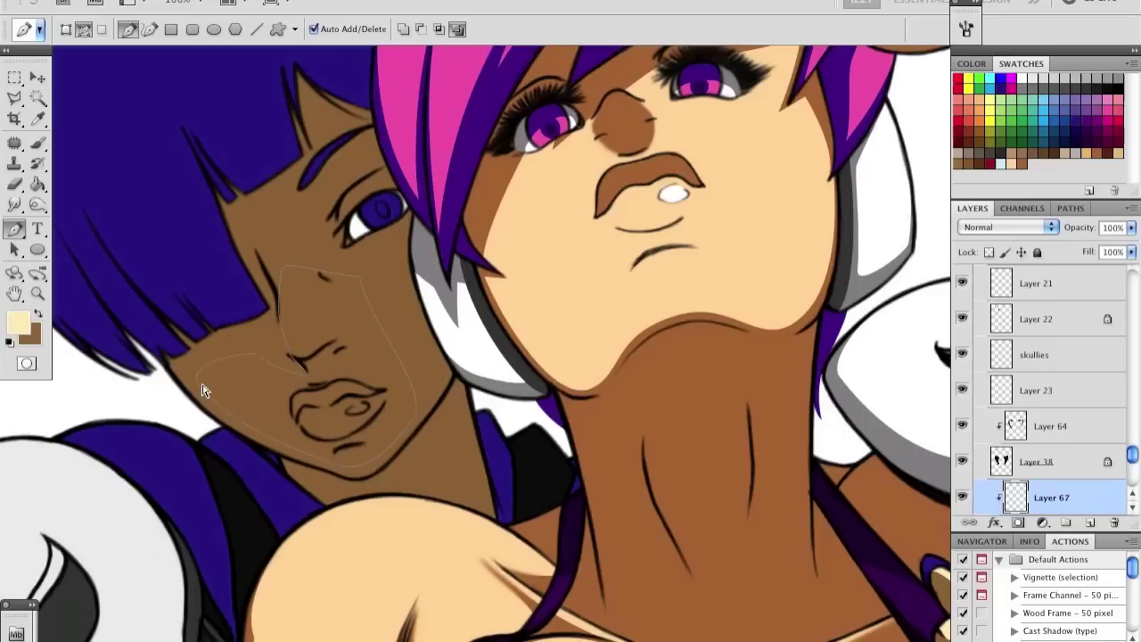
Step: Fill the face path with light cream and the nose shape with dark brown
key(ctrl+Return)
key(alt+BackSpace)
key(ctrl+d)
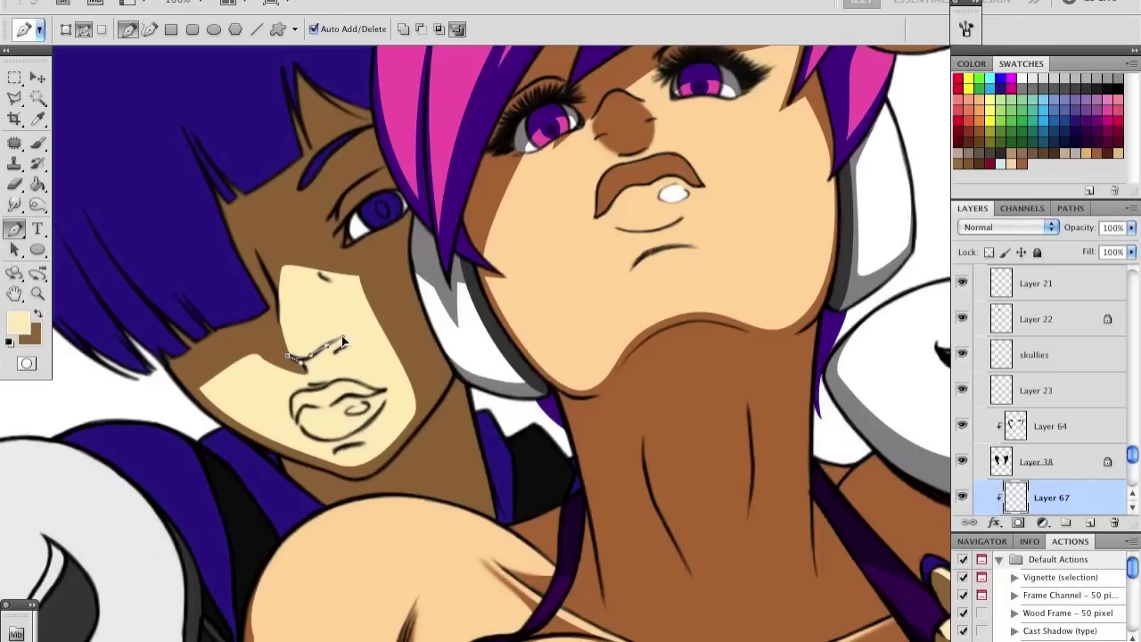
right_click(290, 335)
click(299, 419)
Step: Close the lip outline path and fill the lips with brown
click(305, 390)
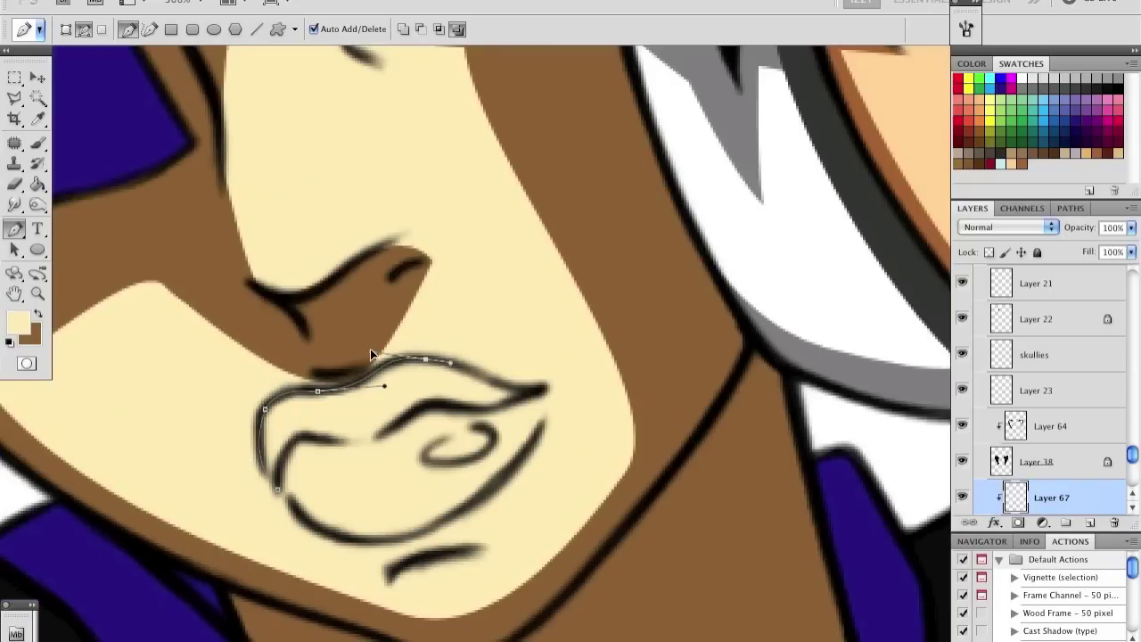
click(277, 488)
key(ctrl+Return)
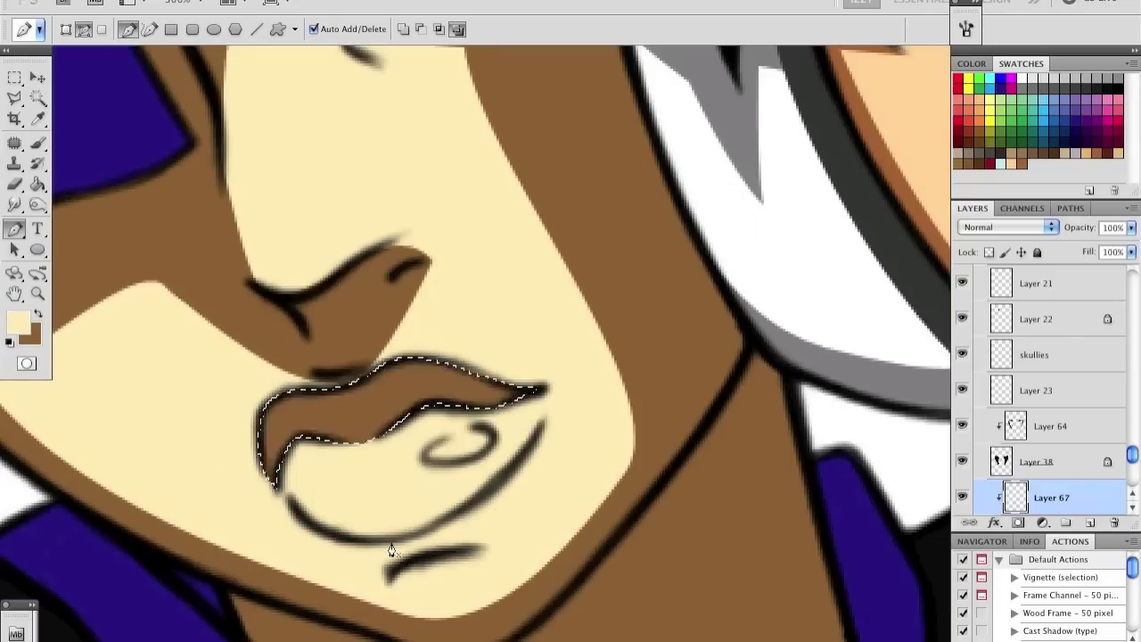
key(ctrl+BackSpace)
key(ctrl+d)
key(ctrl+minus)
Step: Fill the traced chin shape on the back girl's face
right_click(451, 512)
click(479, 585)
alt+click(397, 263)
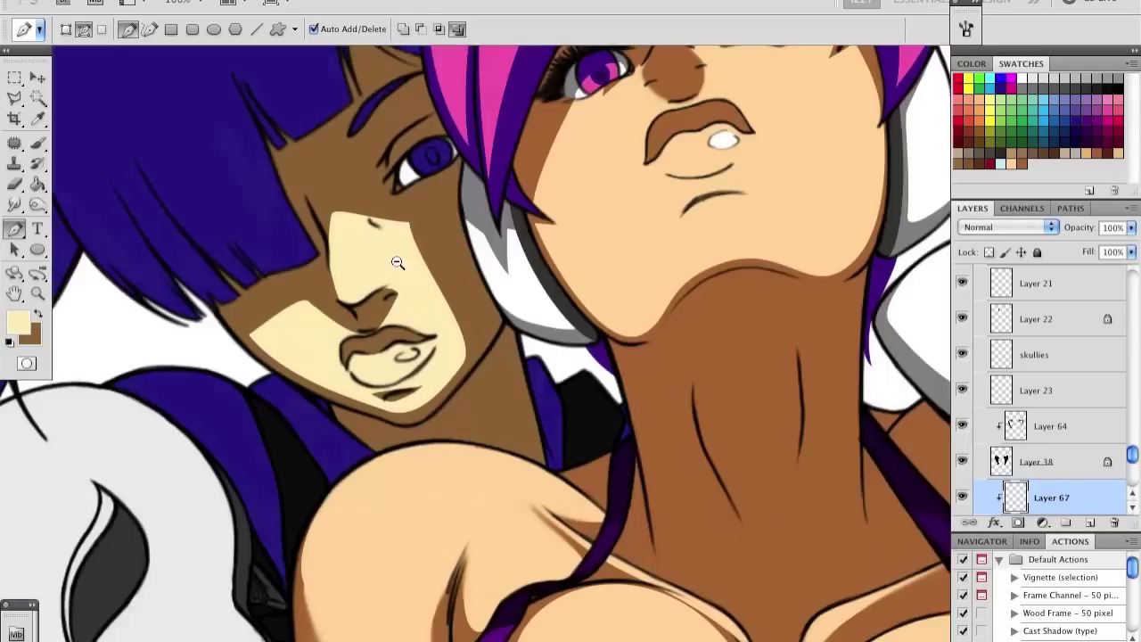
key(ctrl+minus)
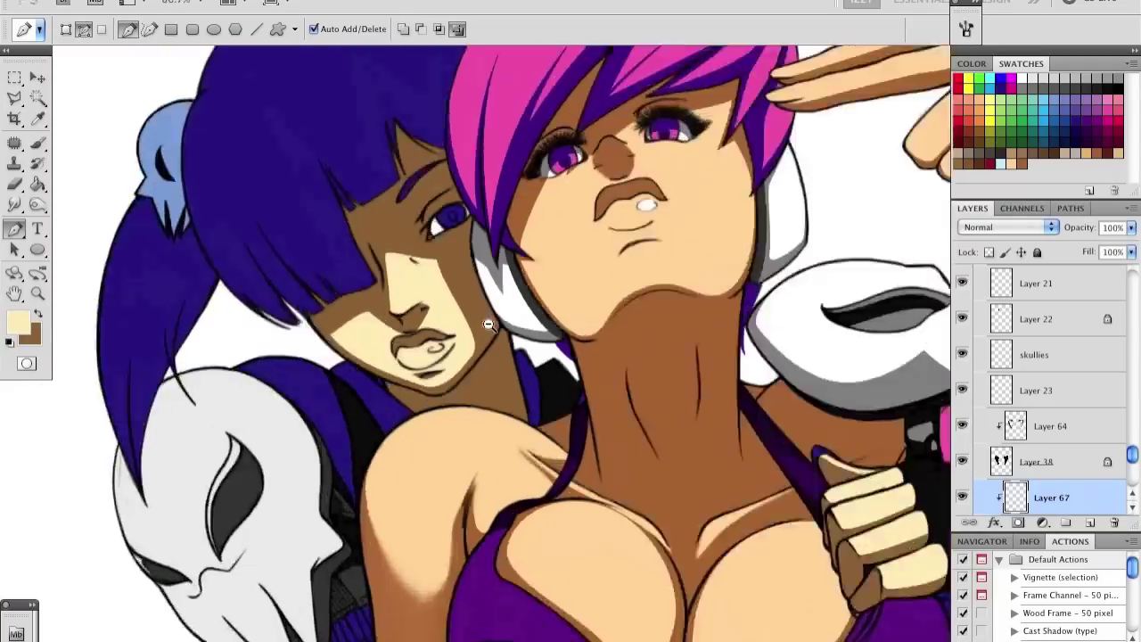
Step: Set up the Smudge tool with a smaller brush for softening edges near the neck
key(r)
click(77, 29)
drag(70, 74, 62, 73)
key(Return)
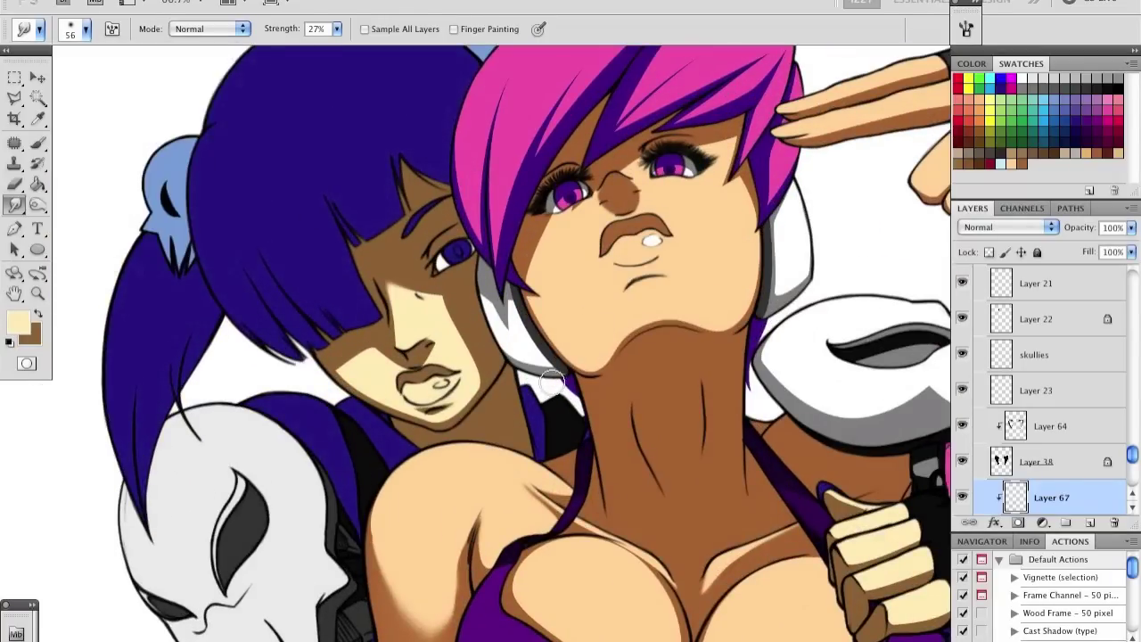
key(ctrl+minus)
key(ctrl+plus)
Step: Fill the traced shading shapes on the neck and chest
key(p)
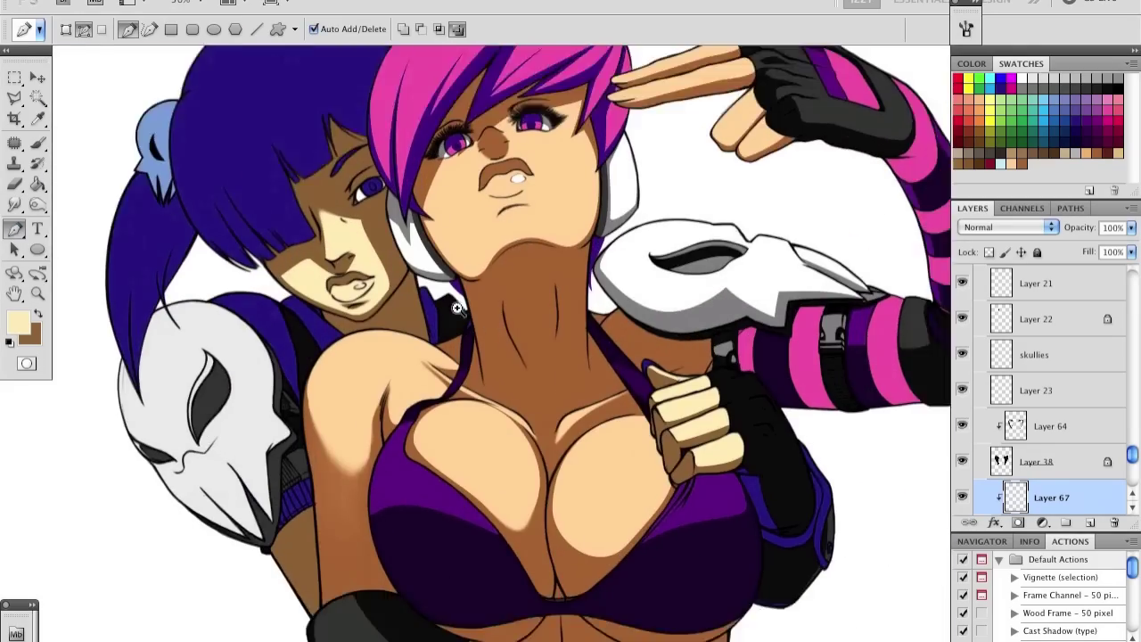
key(ctrl+plus)
key(ctrl+plus)
right_click(412, 214)
key(ctrl+0)
key(ctrl+plus)
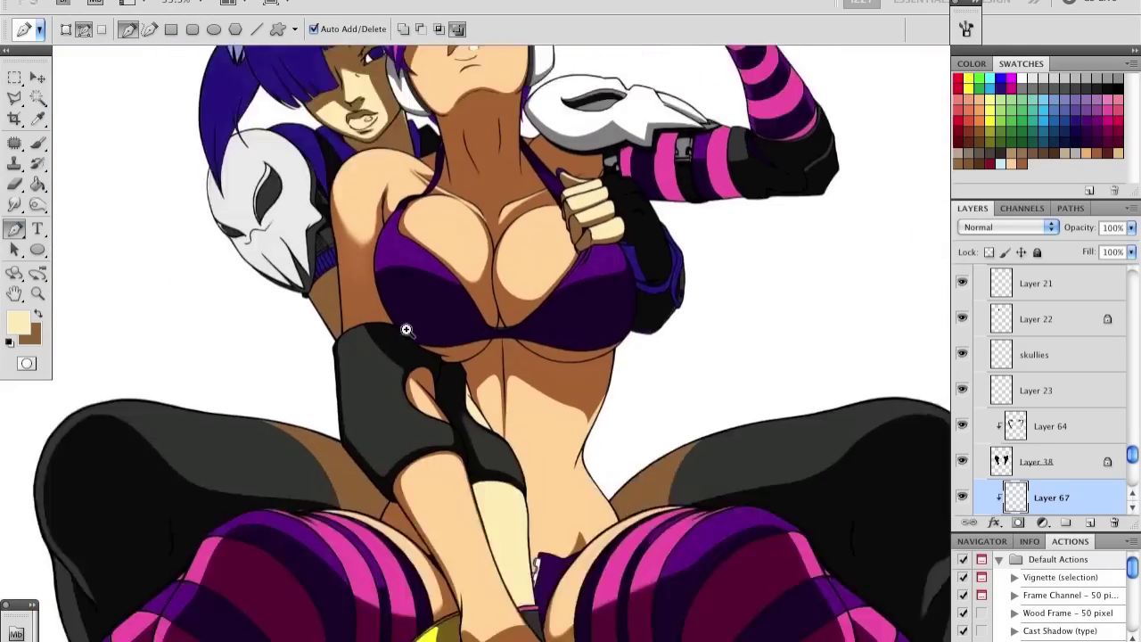
key(ctrl+plus)
right_click(319, 385)
key(ctrl+0)
Step: Fill the traced shoulder shape with colour and check the brush settings
key(ctrl+plus)
key(ctrl+plus)
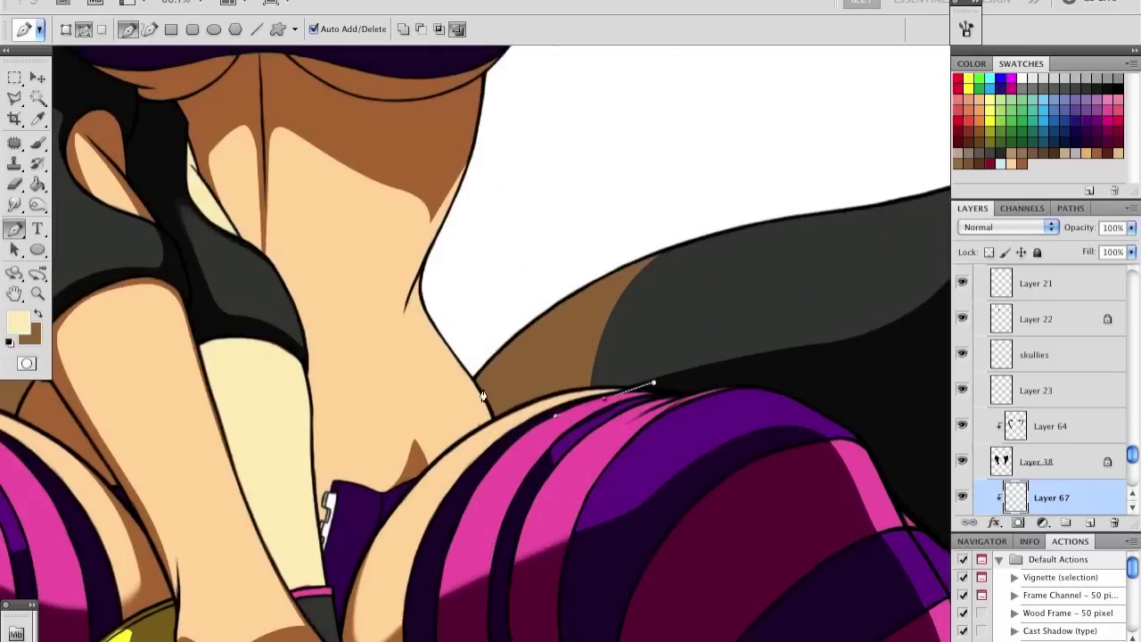
right_click(622, 237)
key(ctrl+0)
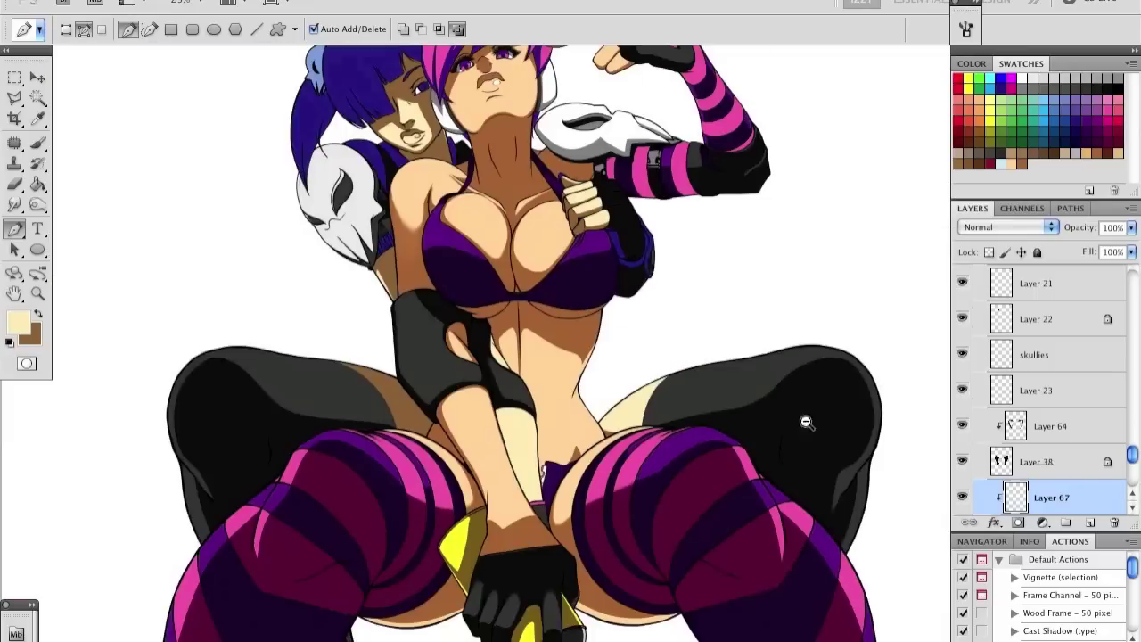
key(b)
key(ctrl+plus)
Step: On Layer 64, trace a curved highlight path along the arm and convert it to a selection
key(ctrl+plus)
click(78, 29)
key(Escape)
key(p)
key(ctrl+plus)
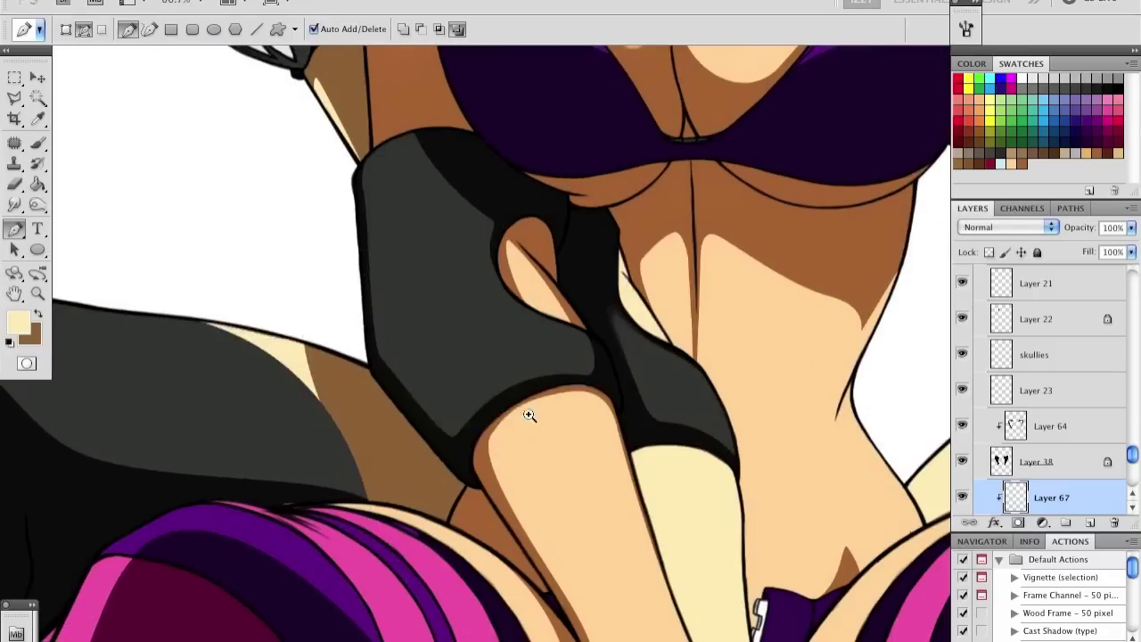
key(ctrl+0)
key(ctrl+plus)
key(v)
key(p)
drag(393, 332, 394, 362)
key(ctrl+Return)
key(ctrl+0)
ctrl+click(360, 212)
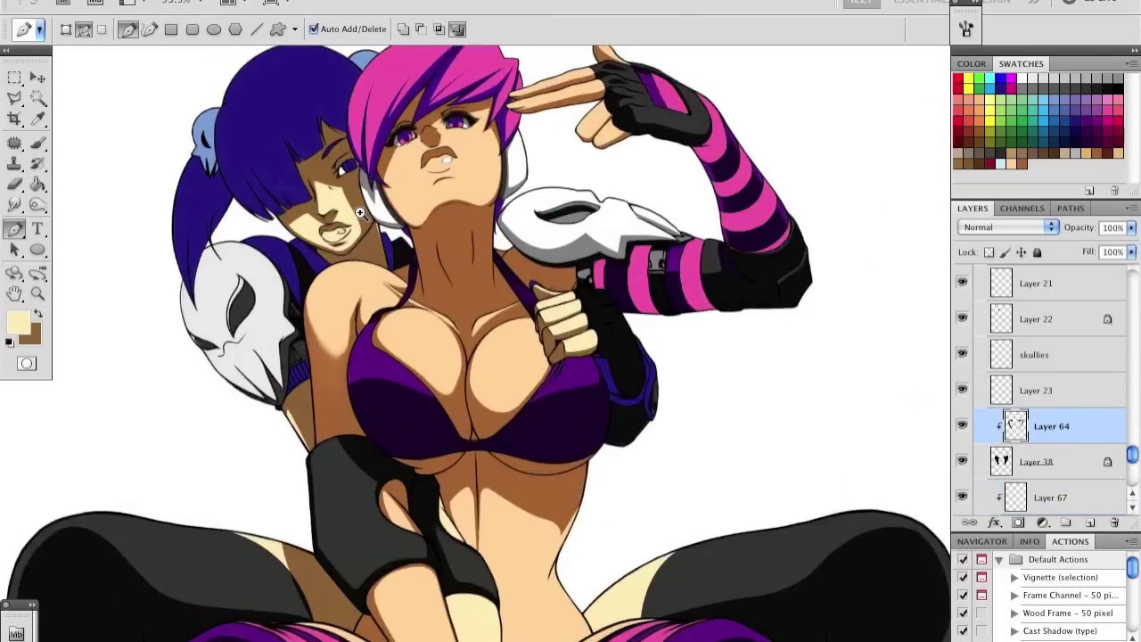
Step: Sample black from the artwork, select Layer 65 and swap foreground and background colours
key(v)
key(i)
click(234, 289)
key(g)
click(1020, 361)
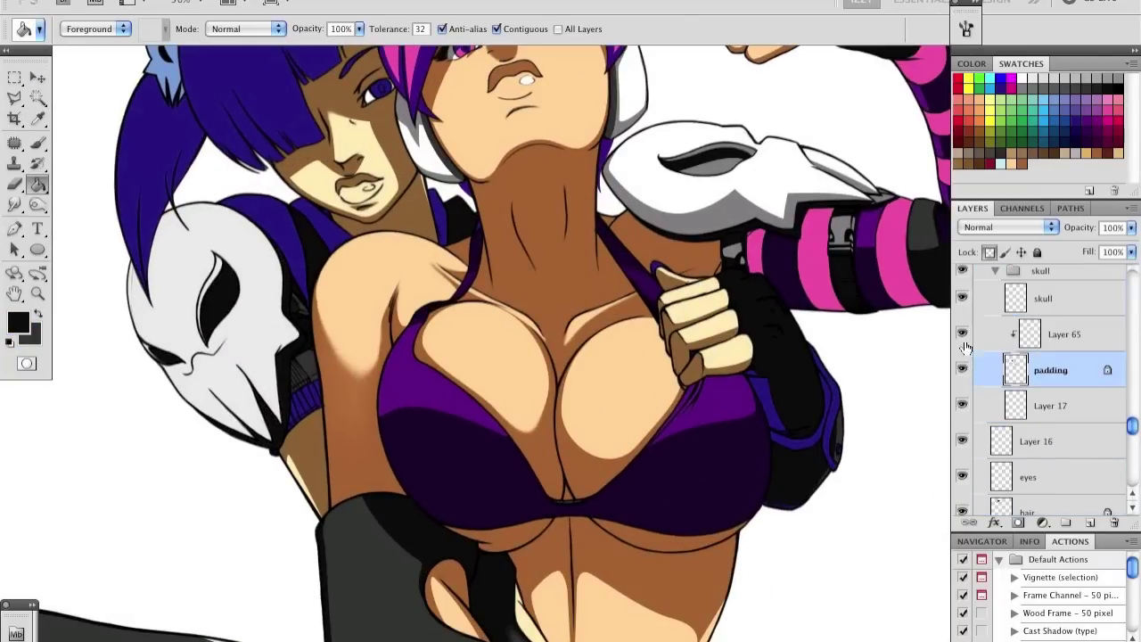
click(1025, 334)
key(x)
Step: Trace a path curving along the skull's eye socket edge
key(p)
ctrl+click(213, 363)
drag(225, 276, 204, 299)
key(ctrl+minus)
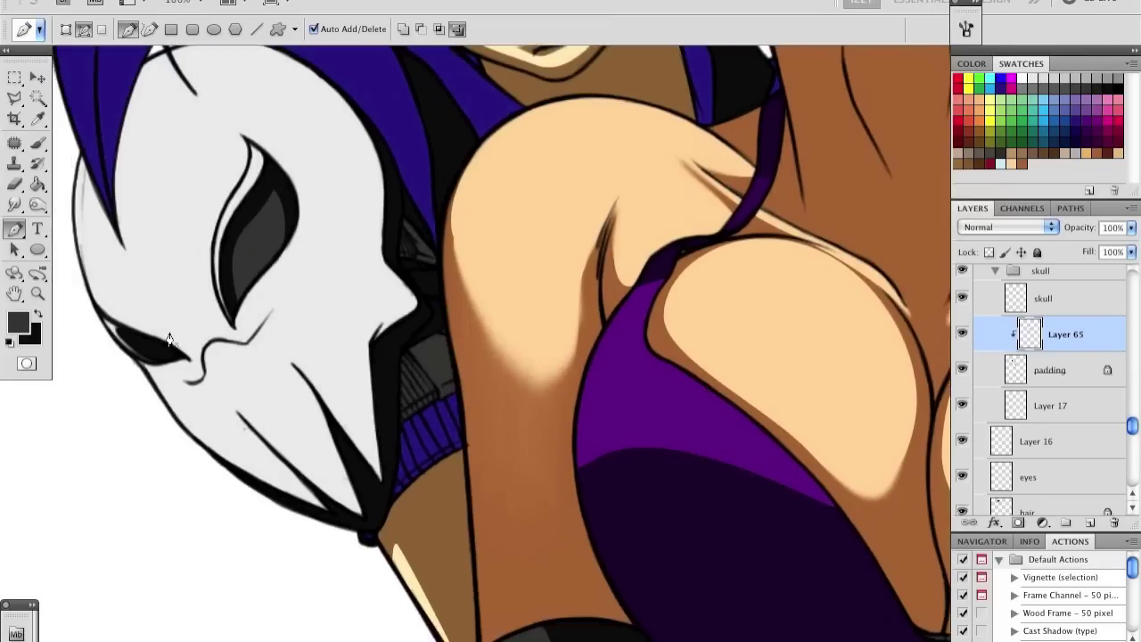
right_click(223, 416)
key(Escape)
key(ctrl+minus)
key(ctrl+minus)
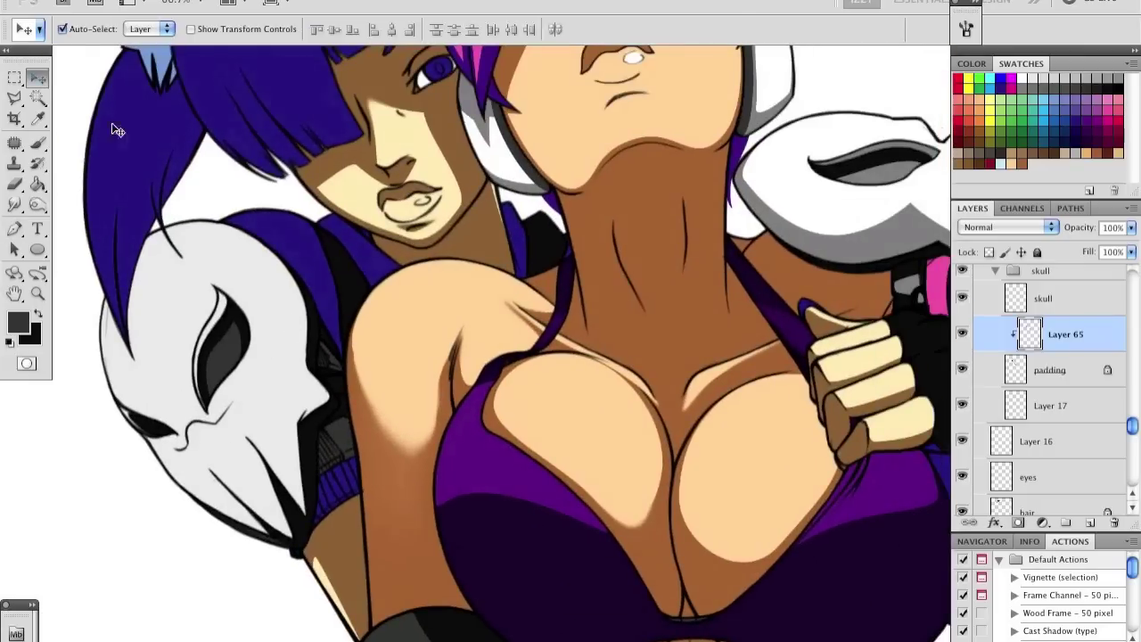
Step: Fill the skull pad with grey and add a new layer clipped to it
key(i)
click(215, 416)
key(g)
click(215, 416)
key(p)
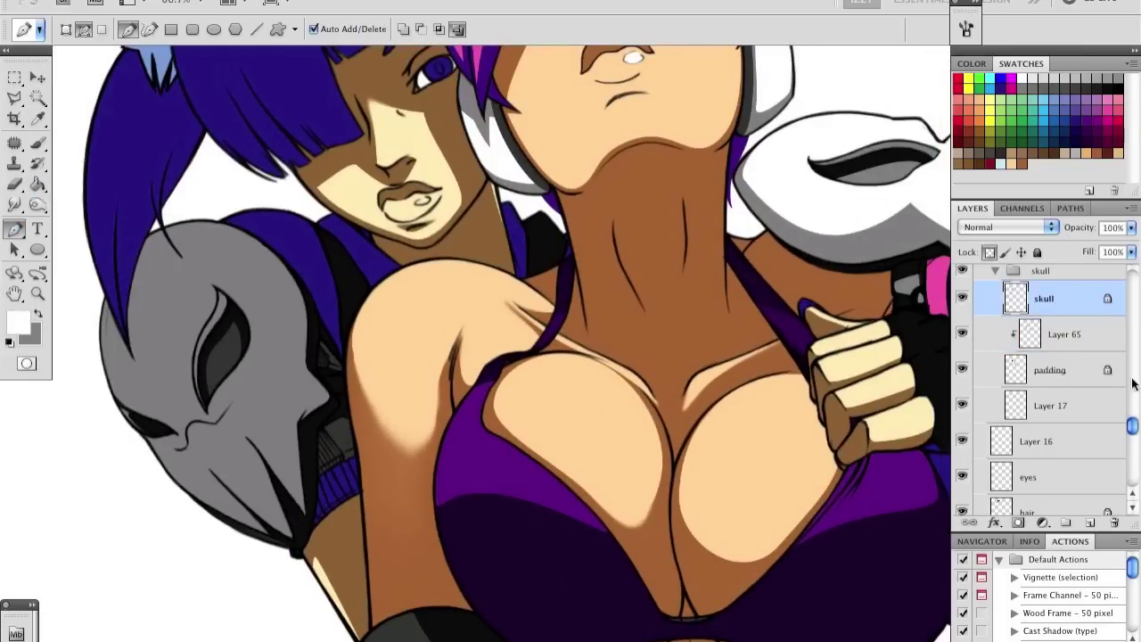
key(ctrl+shift+alt+n)
key(ctrl+alt+g)
Step: Fill an oval path on the skull with white
key(ctrl+plus)
key(u)
key(p)
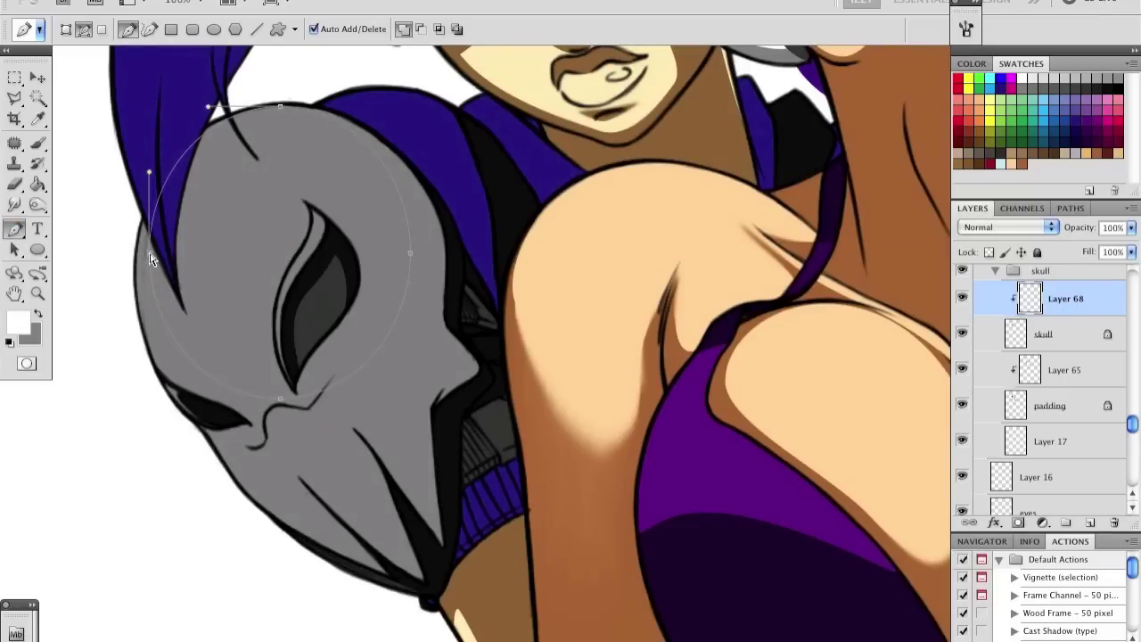
right_click(178, 268)
key(Return)
key(ctrl+minus)
key(ctrl+plus)
scroll(1043, 393, up, 5)
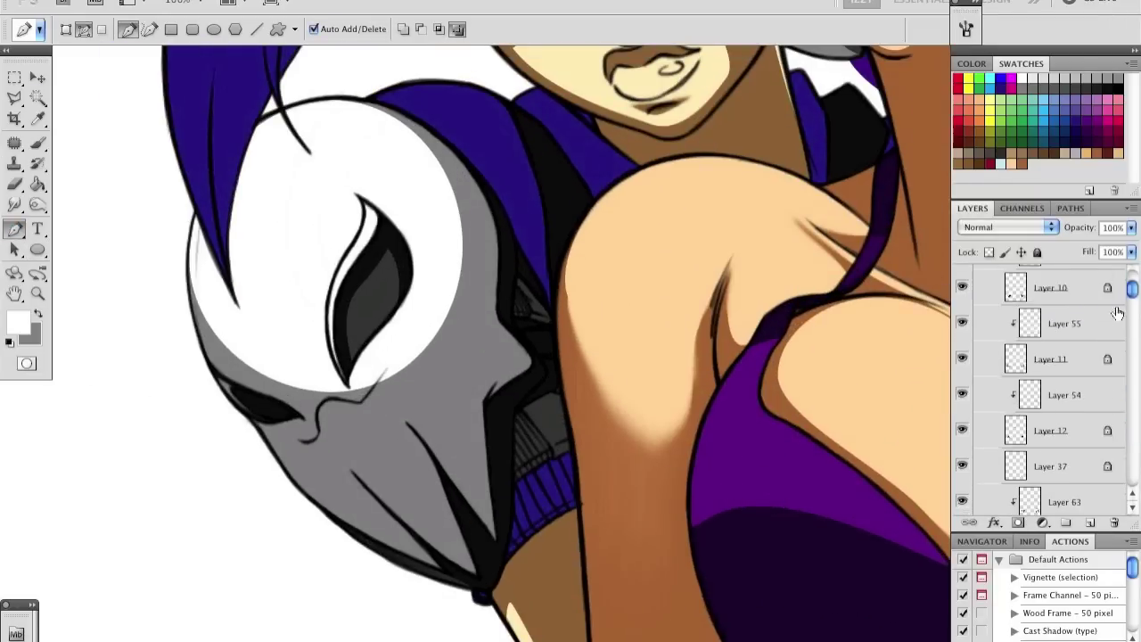
Step: Reset colours to black and white, check the brush, and select Layer 68 on the skull
click(1055, 282)
key(d)
key(b)
click(86, 29)
key(Return)
ctrl+alt+click(656, 316)
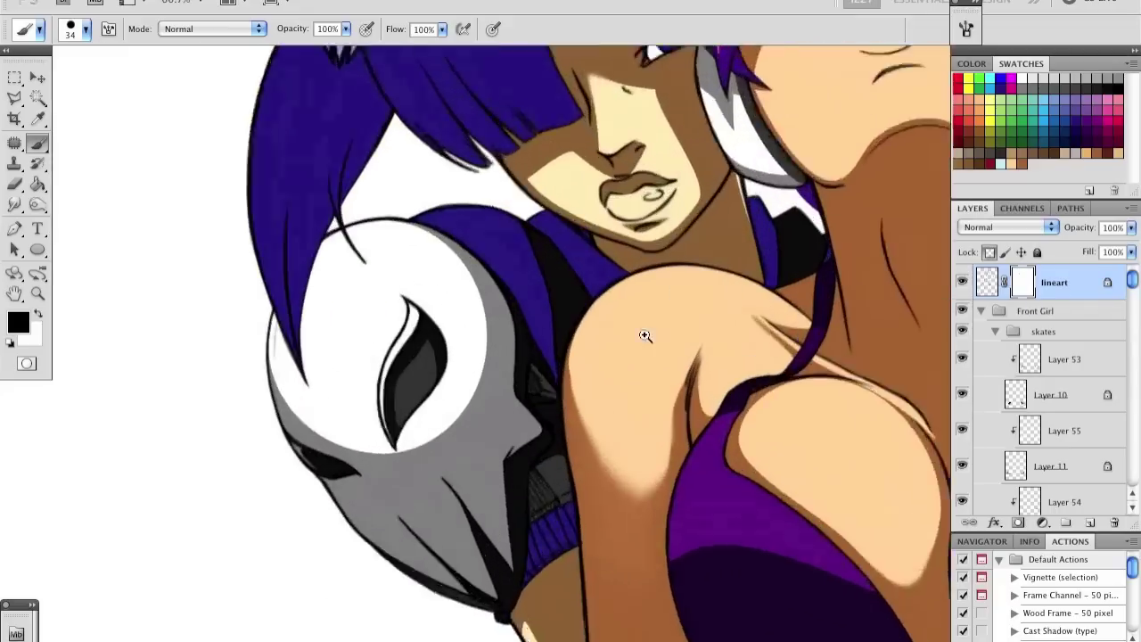
key(ctrl+plus)
key(p)
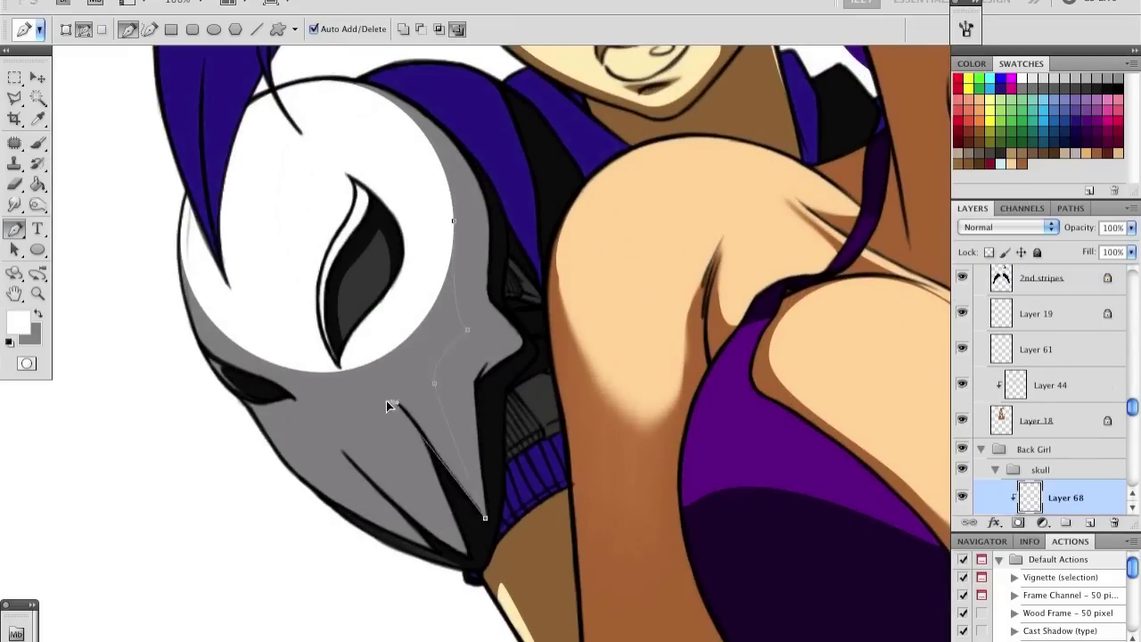
Step: Fill the traced spike paths on the skull mask with white
right_click(451, 578)
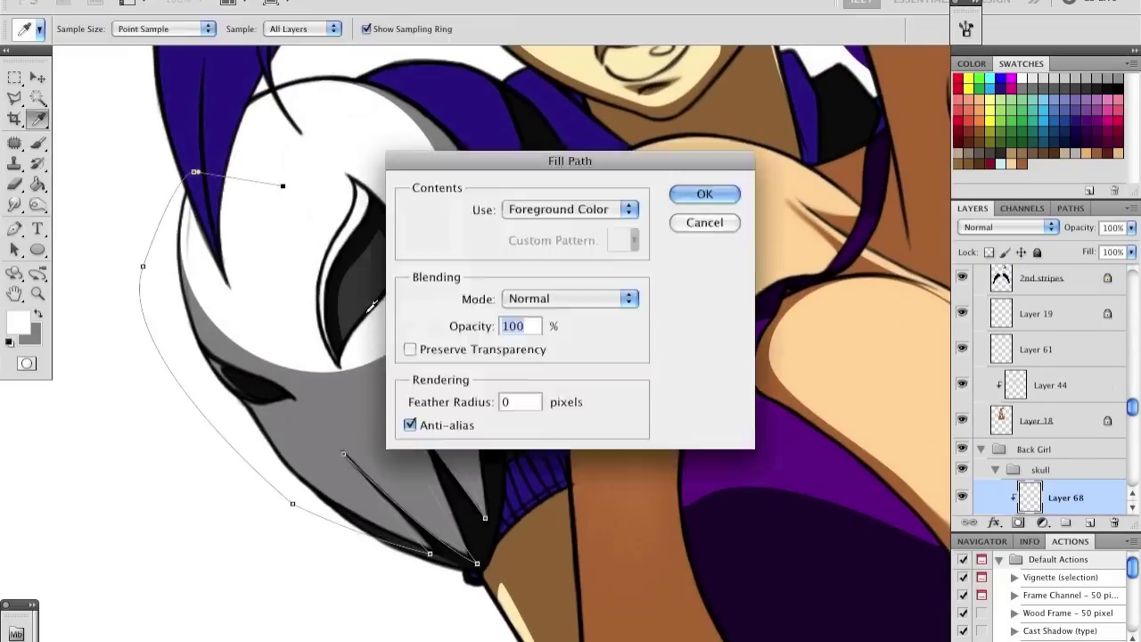
key(Return)
drag(451, 578, 515, 364)
click(448, 267)
right_click(308, 337)
key(Return)
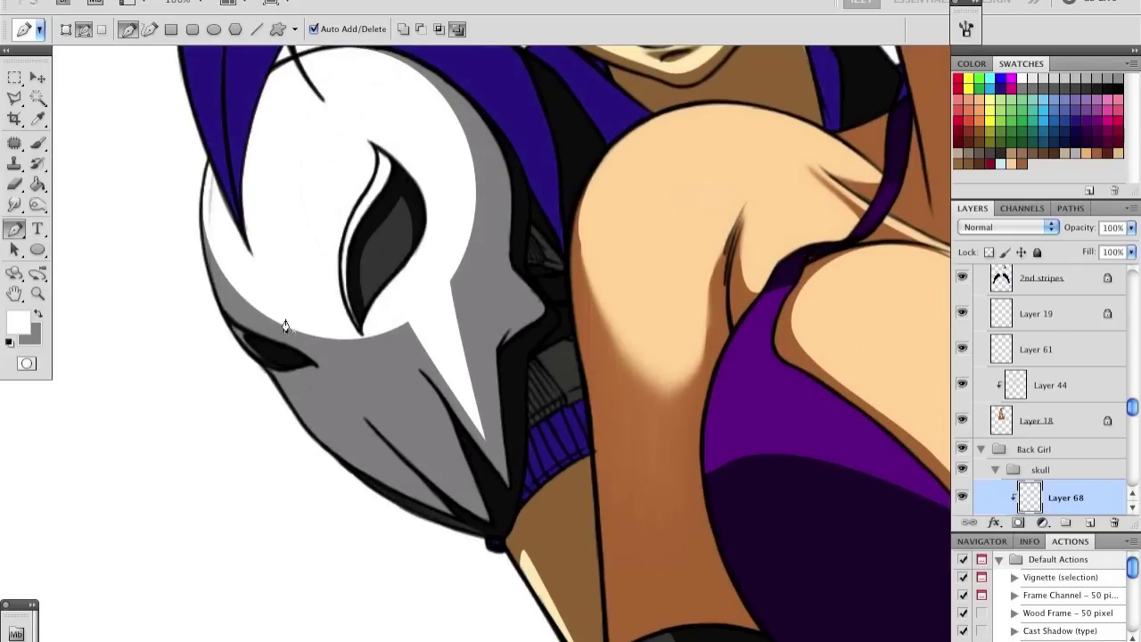
right_click(284, 261)
key(Return)
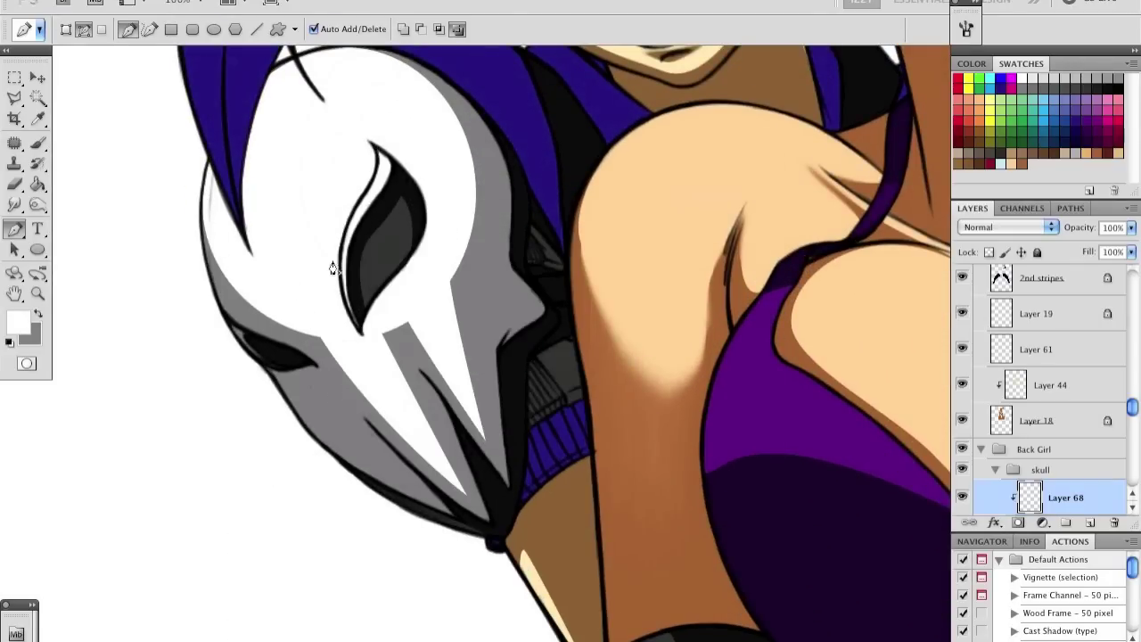
Step: Fill another traced path white and paint white over the grey stripe tips
right_click(301, 417)
click(359, 451)
key(Return)
key(b)
key(e)
click(37, 143)
drag(314, 340, 399, 332)
key(p)
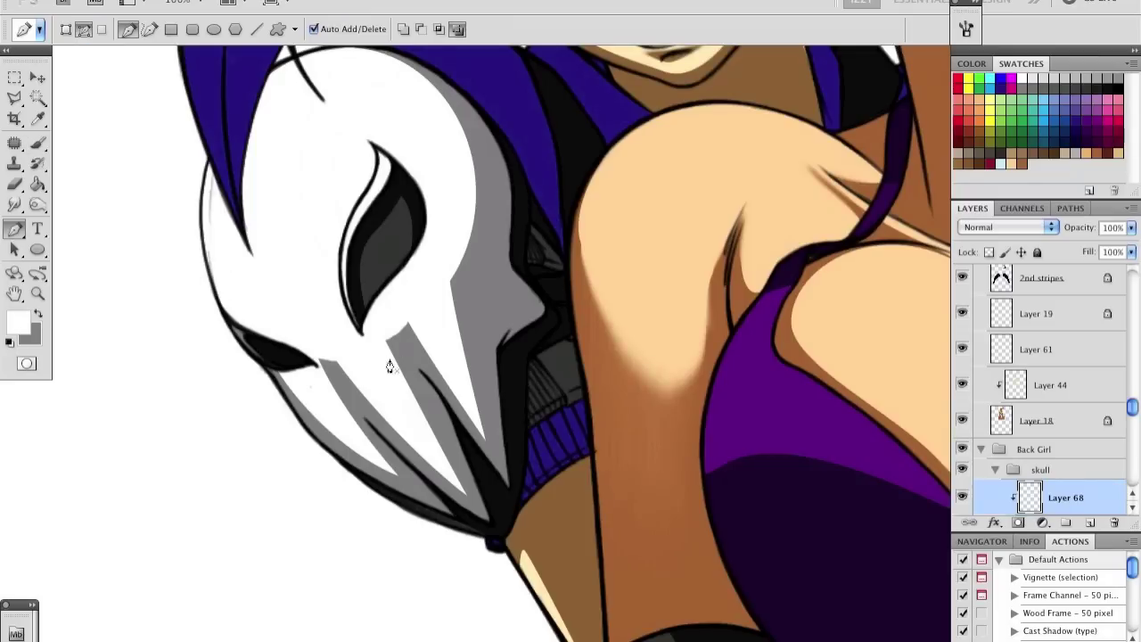
Step: Close the next traced area on the skull pad and fill it white
right_click(390, 352)
click(447, 386)
key(Return)
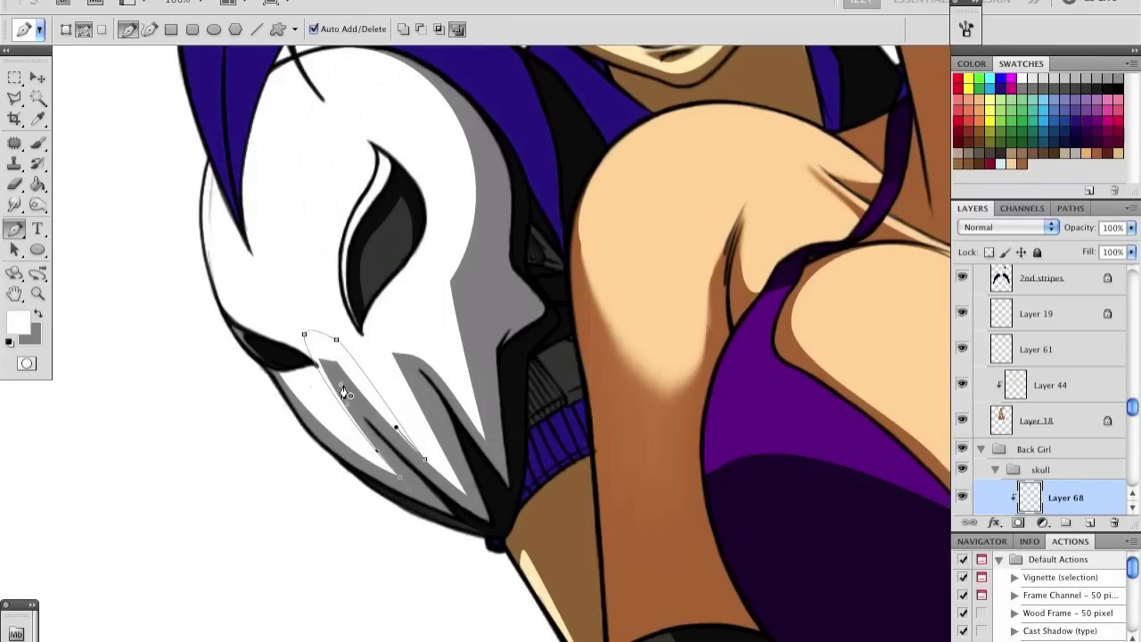
key(ctrl+minus)
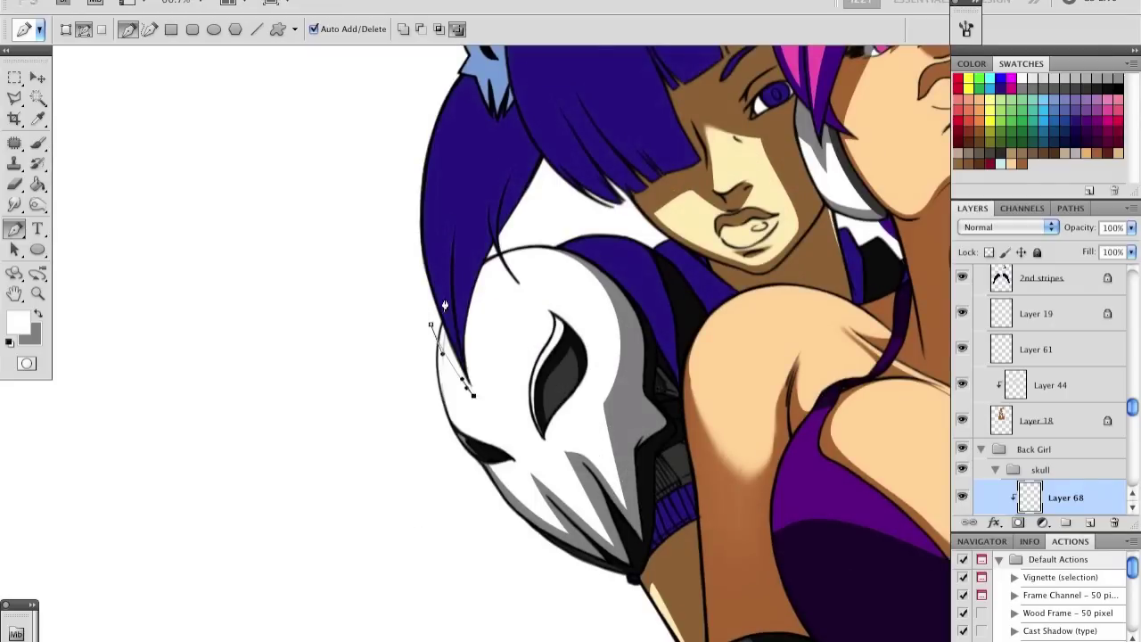
Step: Convert the traced shadow path at the skull edge into a selection
right_click(455, 330)
click(487, 322)
key(Return)
key(ctrl+plus)
key(ctrl+plus)
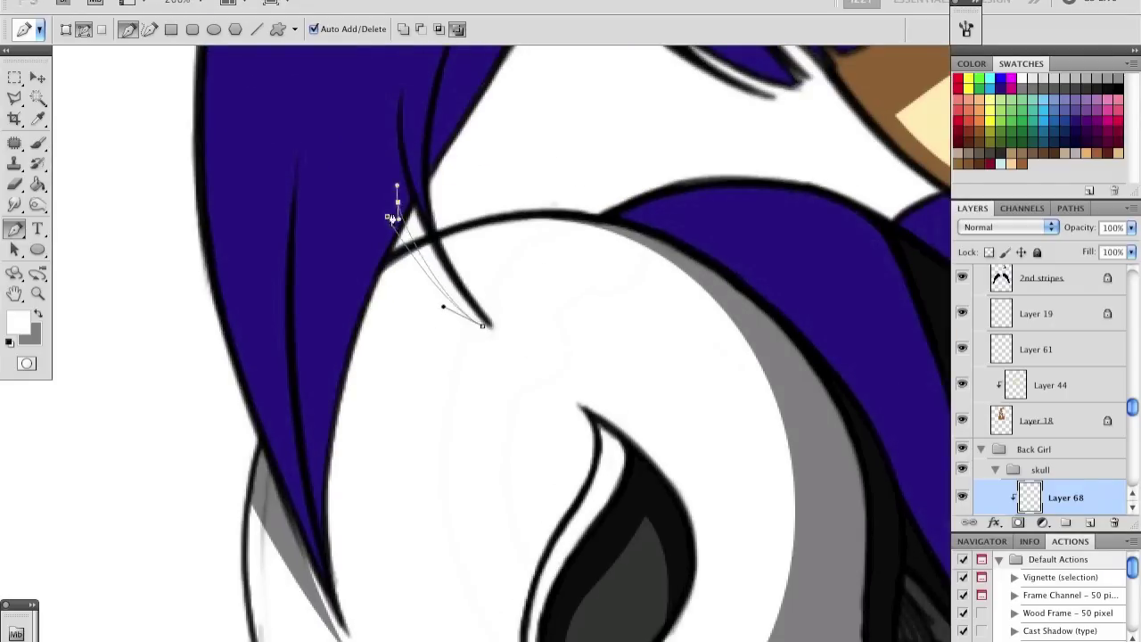
key(ctrl+minus)
key(ctrl+minus)
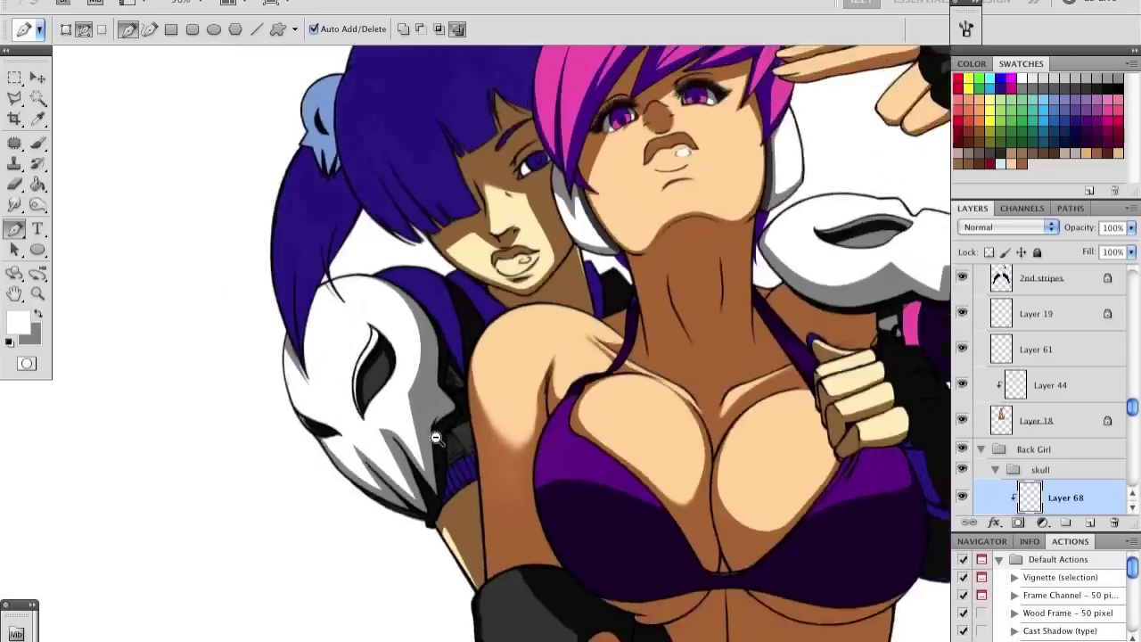
drag(244, 247, 472, 448)
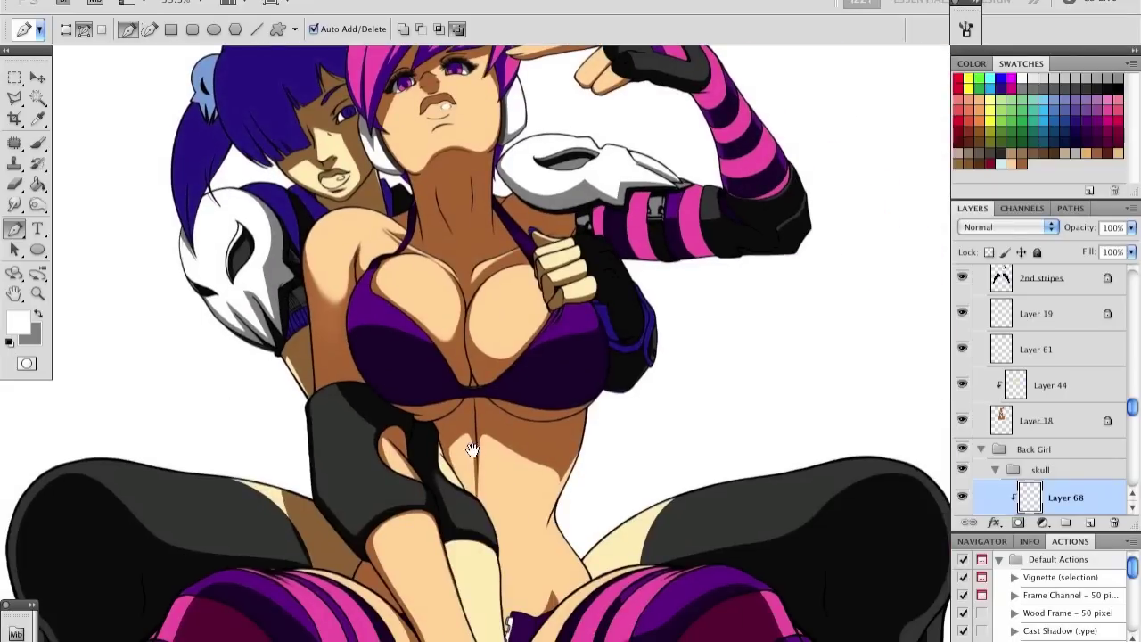
Step: Select the back girl's top layer, reset colours and add a new clipped shading layer
key(ctrl+plus)
key(v)
click(265, 328)
key(g)
key(d)
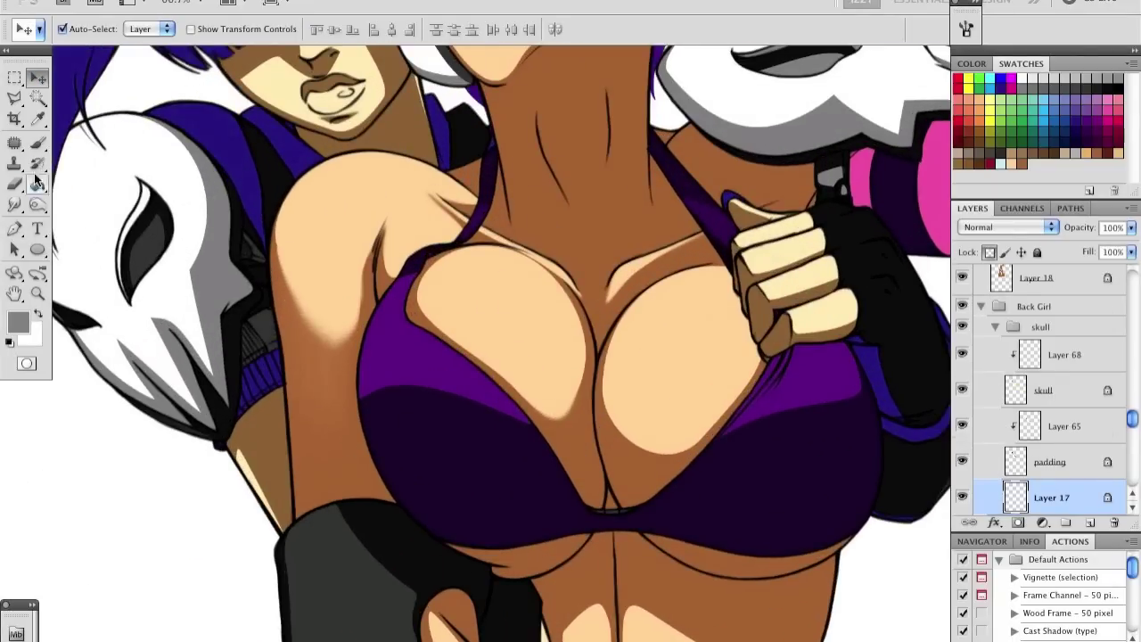
key(ctrl+minus)
key(ctrl+plus)
key(ctrl+plus)
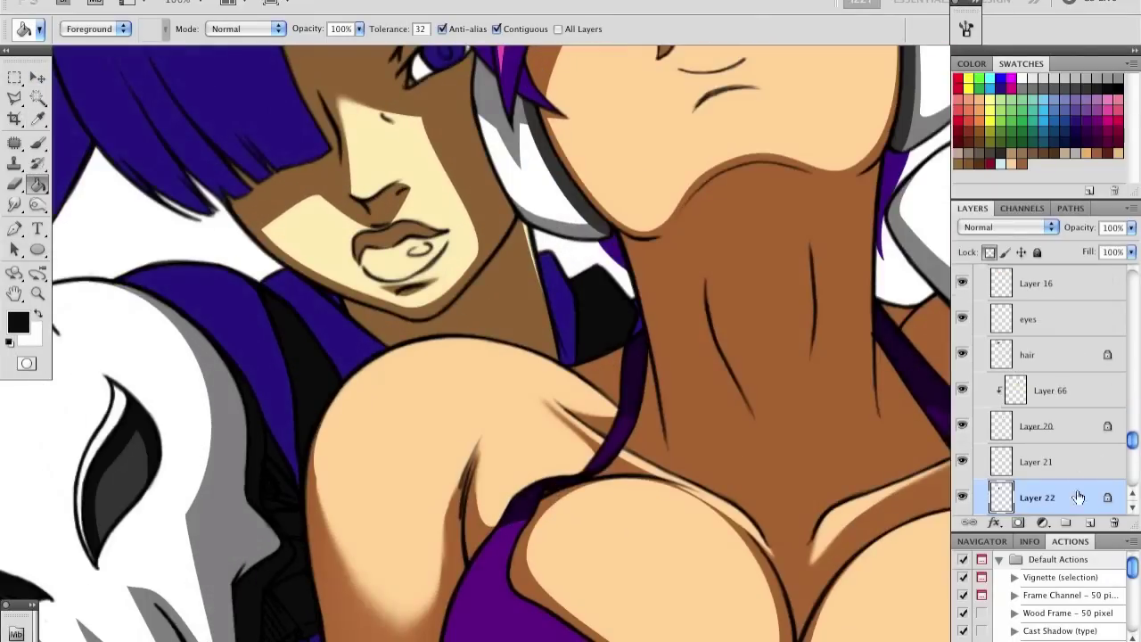
key(ctrl+alt+shift+n)
key(ctrl+alt+g)
Step: Trace a first curved shadow path near the collar, then clear it
key(p)
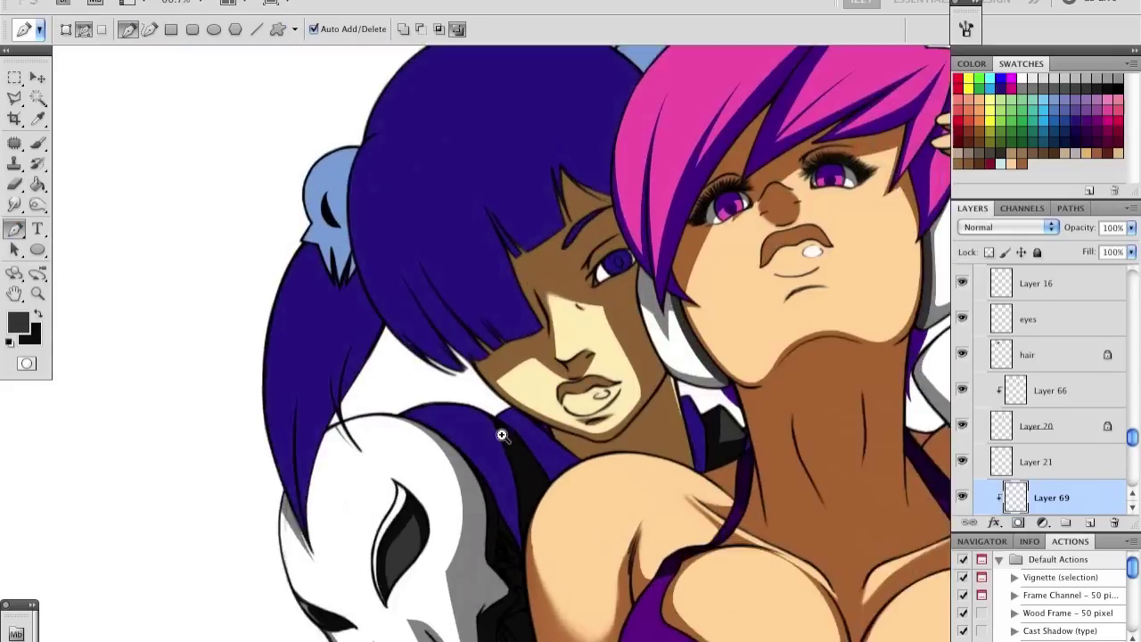
drag(370, 377, 388, 388)
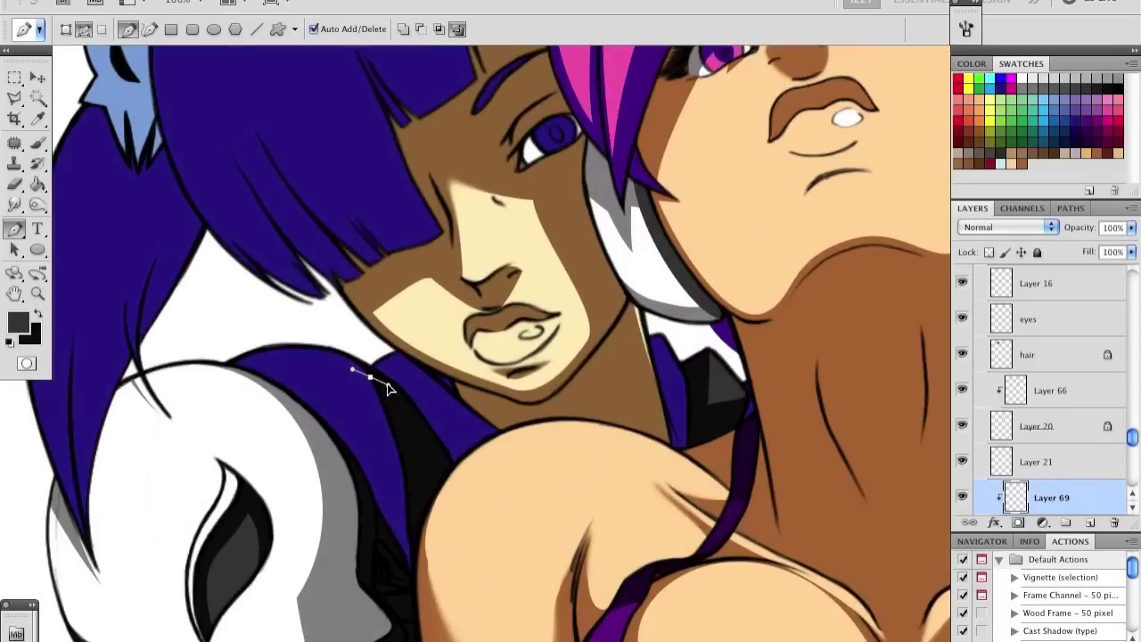
key(r)
drag(535, 445, 638, 312)
key(alt+bracketright)
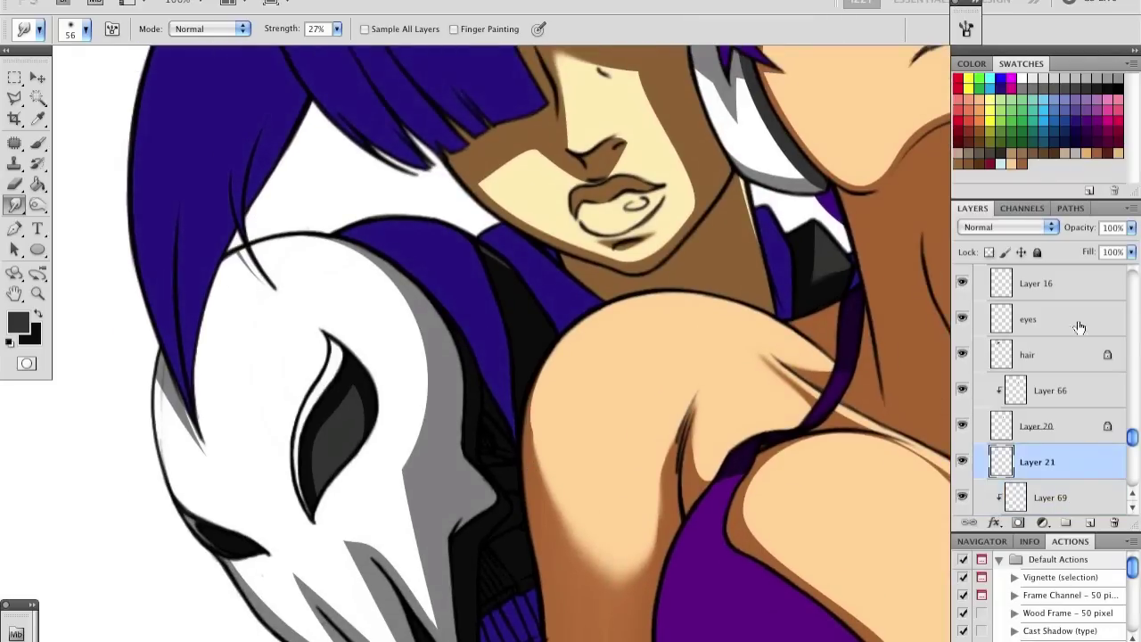
Step: Choose a dark navy foreground colour and fill the back girl's top with it
click(36, 189)
alt+click(517, 306)
click(18, 323)
click(835, 247)
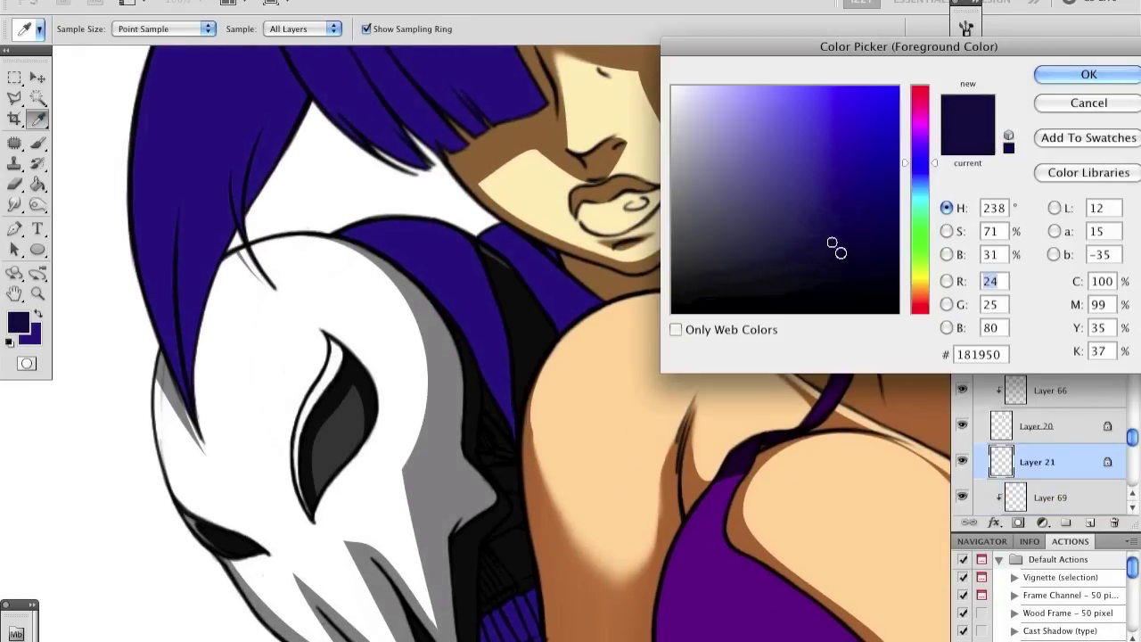
click(1082, 71)
click(490, 281)
Step: Pen-trace the collar shadow on a clipped layer and Fill Path with dark navy
key(p)
click(353, 243)
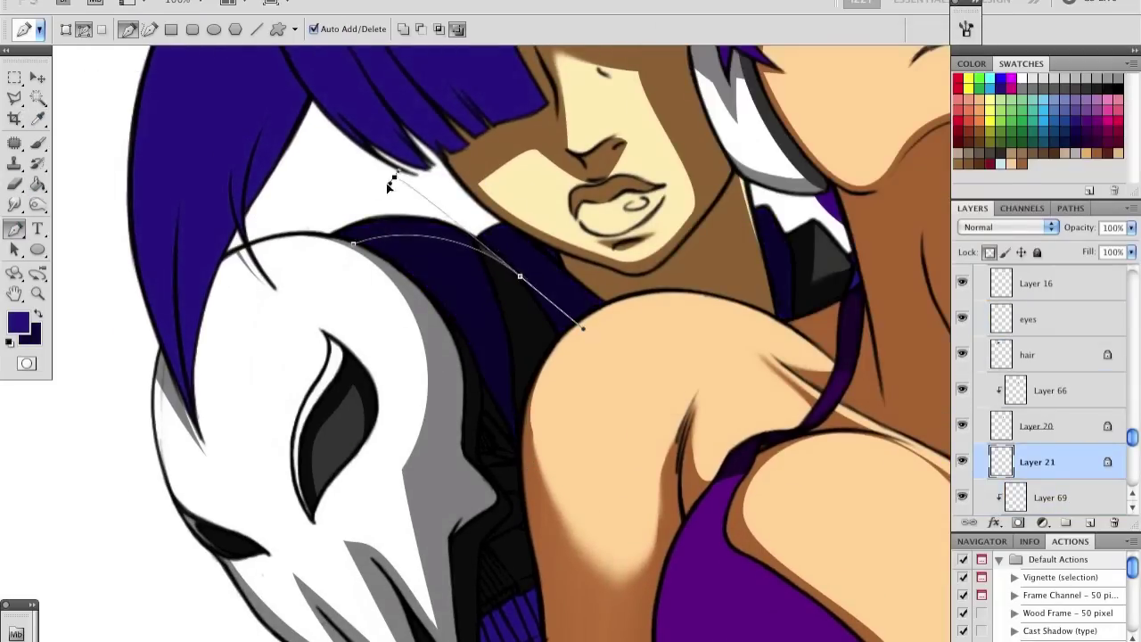
drag(519, 276, 582, 326)
click(1089, 523)
key(ctrl+alt+g)
drag(562, 282, 469, 299)
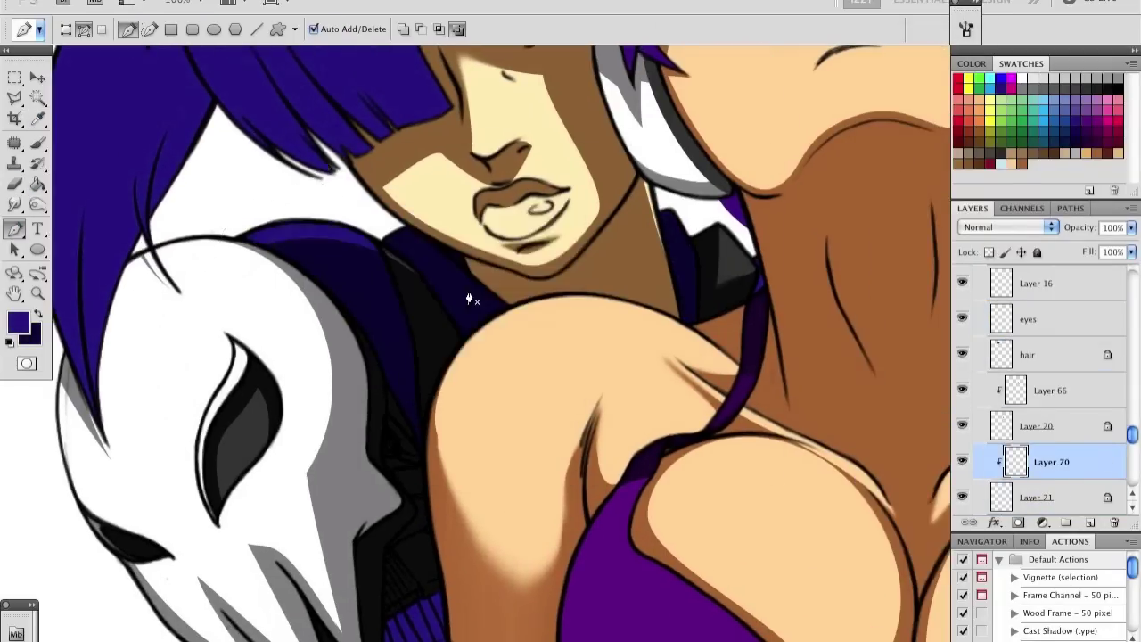
right_click(426, 256)
click(470, 359)
Step: Trace another closed shadow path over the collar and fill it with dark navy
key(r)
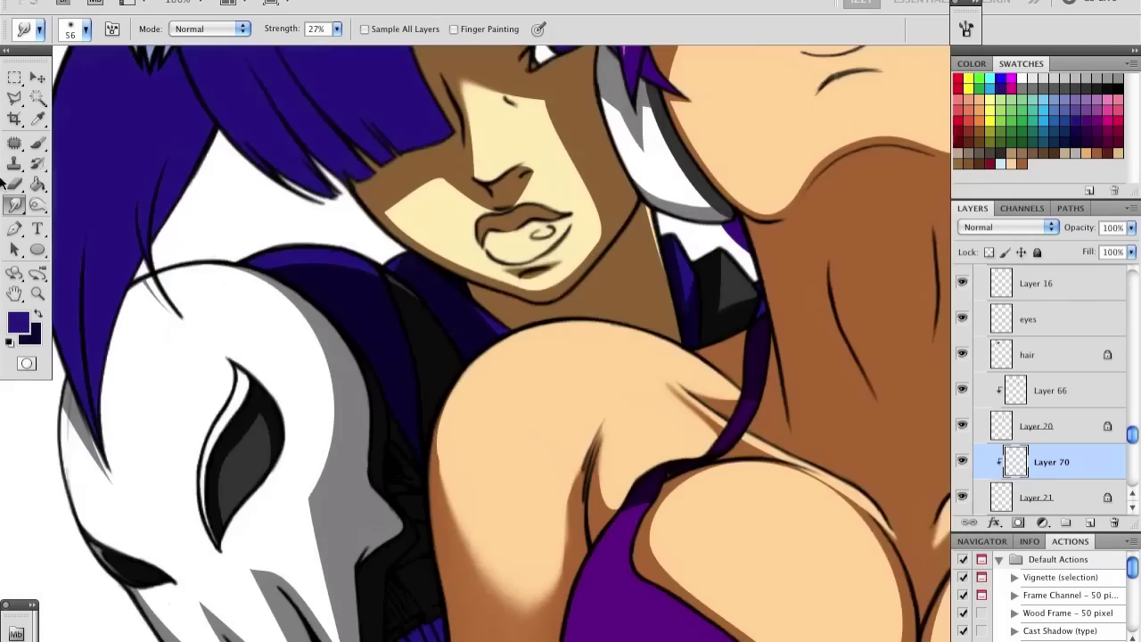
key(p)
drag(408, 385, 445, 487)
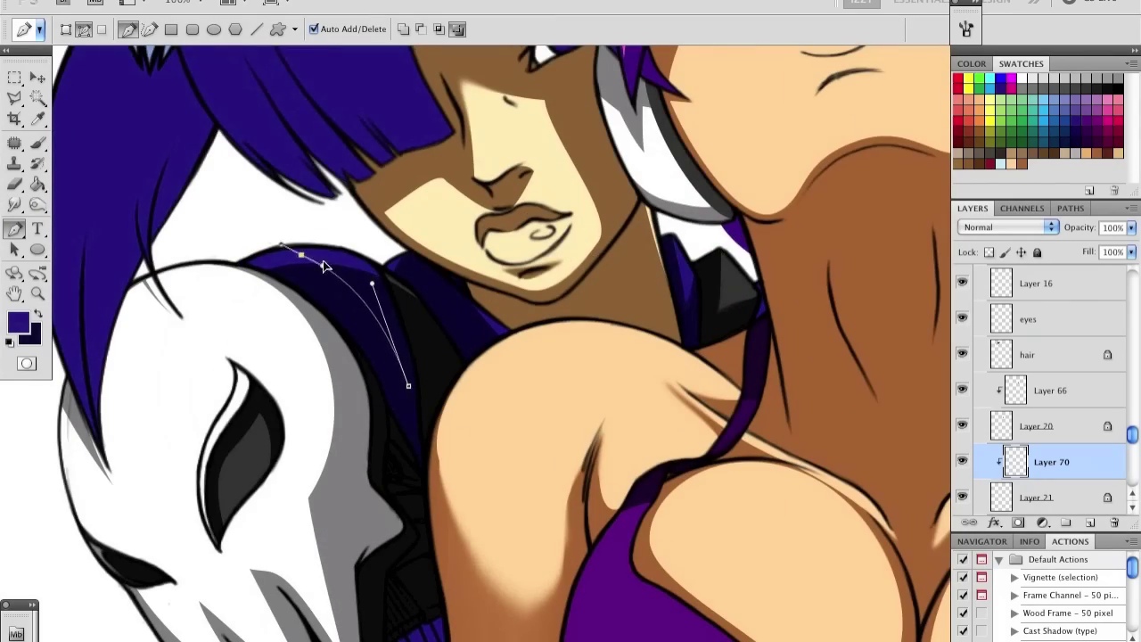
click(281, 258)
key(Return)
Step: Swap the colours and select the layer below, bringing the gloved hand into view
drag(456, 267, 481, 225)
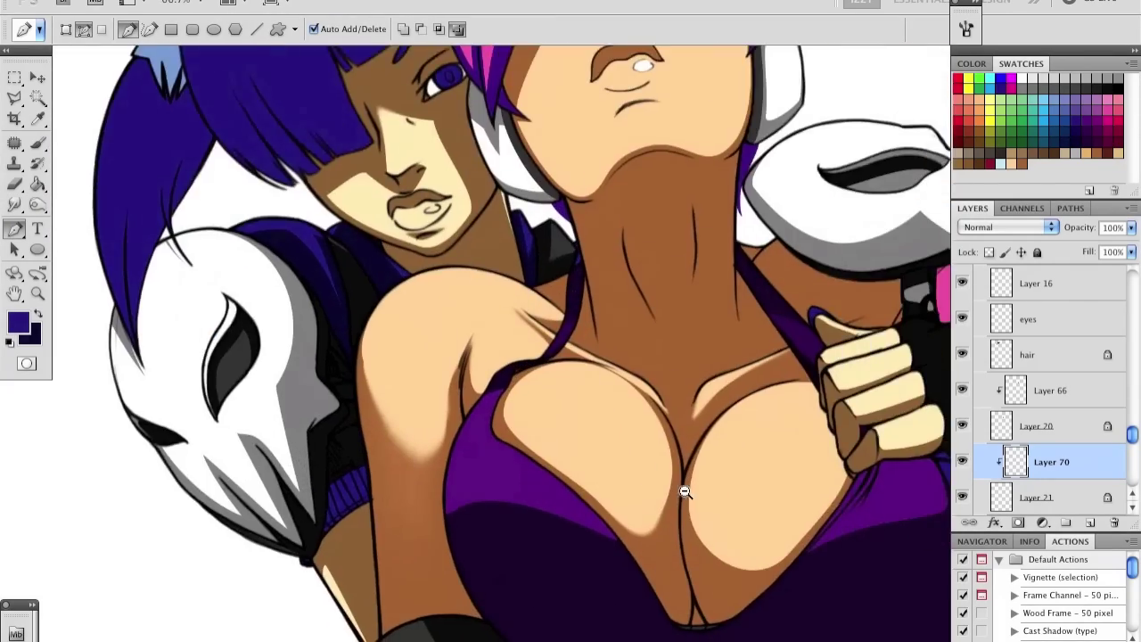
key(x)
key(alt+bracketleft)
key(g)
drag(542, 425, 618, 288)
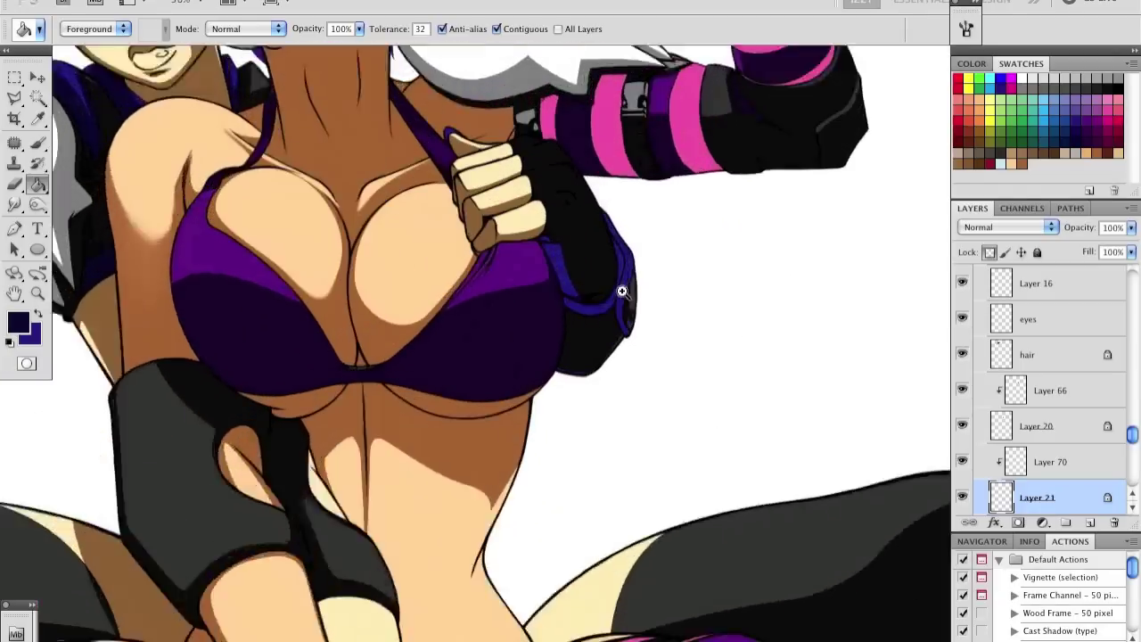
Step: Trace a rim path along the glove's edge and fill it with dark blue
key(x)
key(p)
scroll(651, 308, up, 1)
click(615, 196)
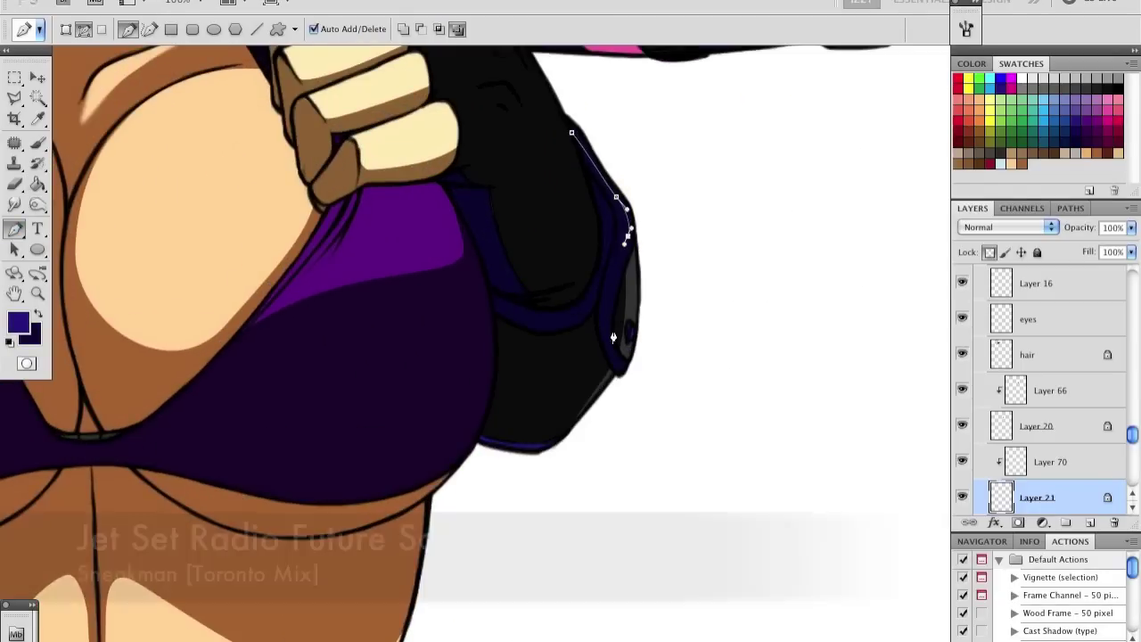
click(626, 237)
drag(610, 290, 605, 307)
click(573, 119)
key(alt+bracketright)
key(ctrl+Return)
key(alt+BackSpace)
Step: Sample a dark grey from the glove and select the glove shading layer
drag(606, 258, 594, 360)
right_click(623, 392)
key(Escape)
scroll(642, 400, down, 3)
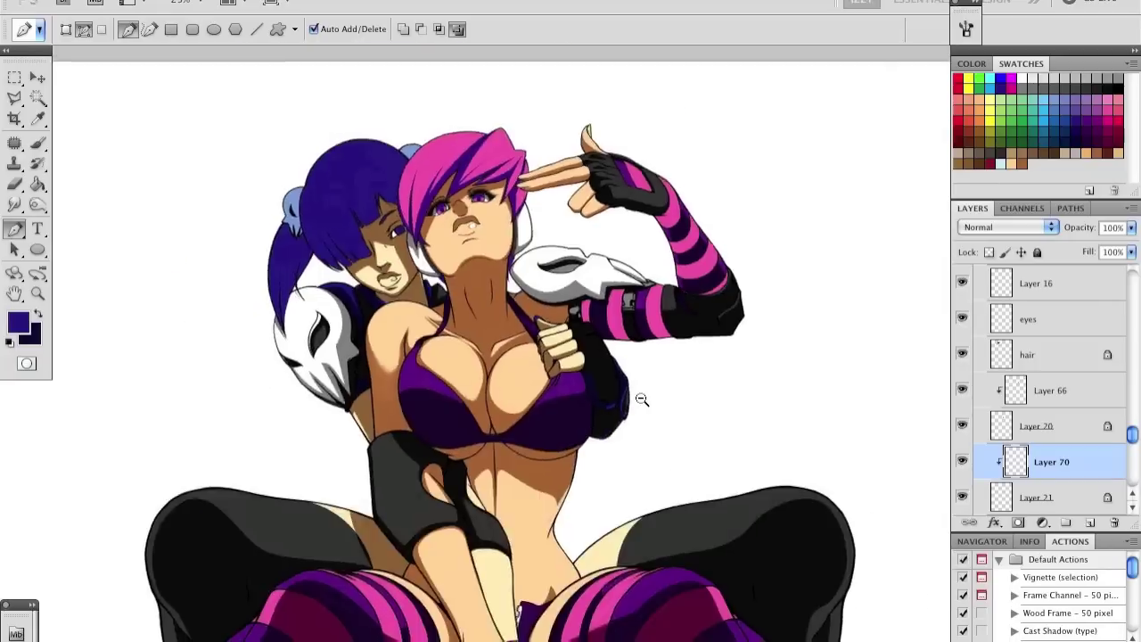
scroll(356, 356, up, 2)
key(i)
key(alt+bracketright)
key(p)
key(alt+bracketright)
key(ctrl+plus)
Step: Draw grey highlight paths down the glove and across the fist, filling each
mouse_move(738, 641)
mouse_down()
mouse_move(658, 619)
mouse_move(545, 510)
mouse_up()
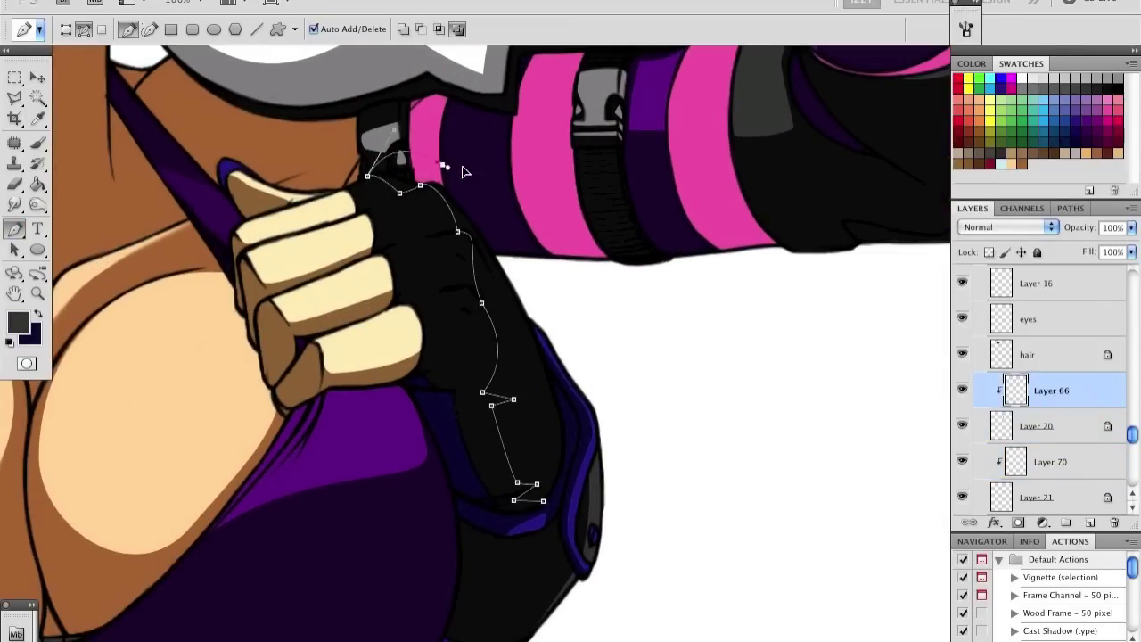
key(ctrl+Return)
key(alt+BackSpace)
drag(665, 514, 428, 280)
key(ctrl+plus)
click(331, 274)
right_click(452, 153)
key(Return)
Step: Fill the knuckle highlight paths on the fist with dark grey
right_click(430, 158)
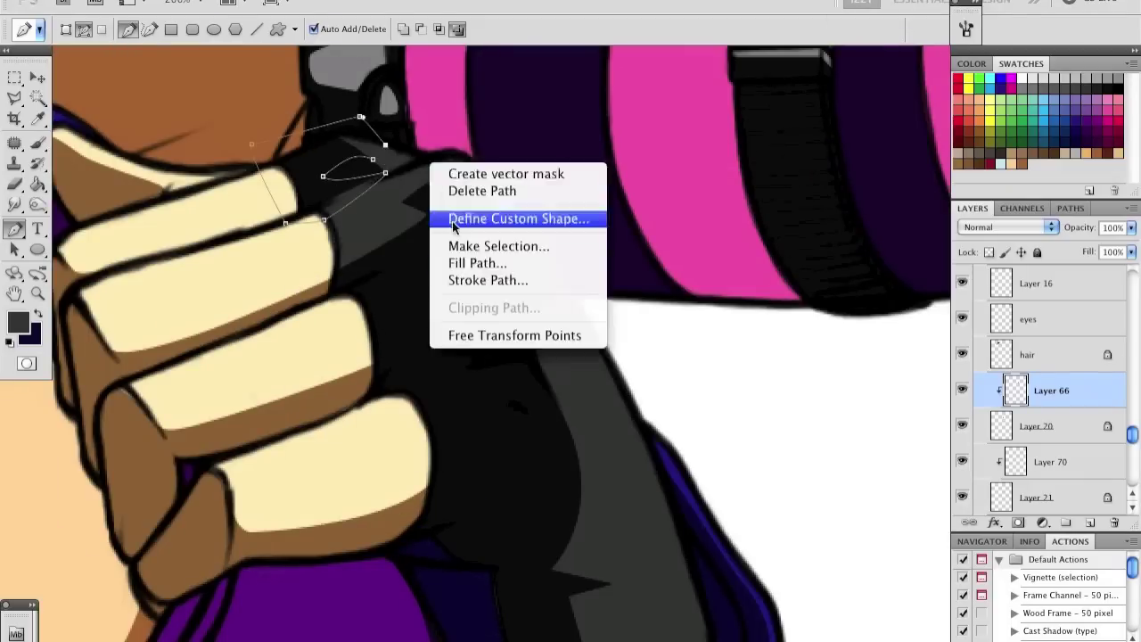
click(459, 188)
scroll(508, 161, down, 2)
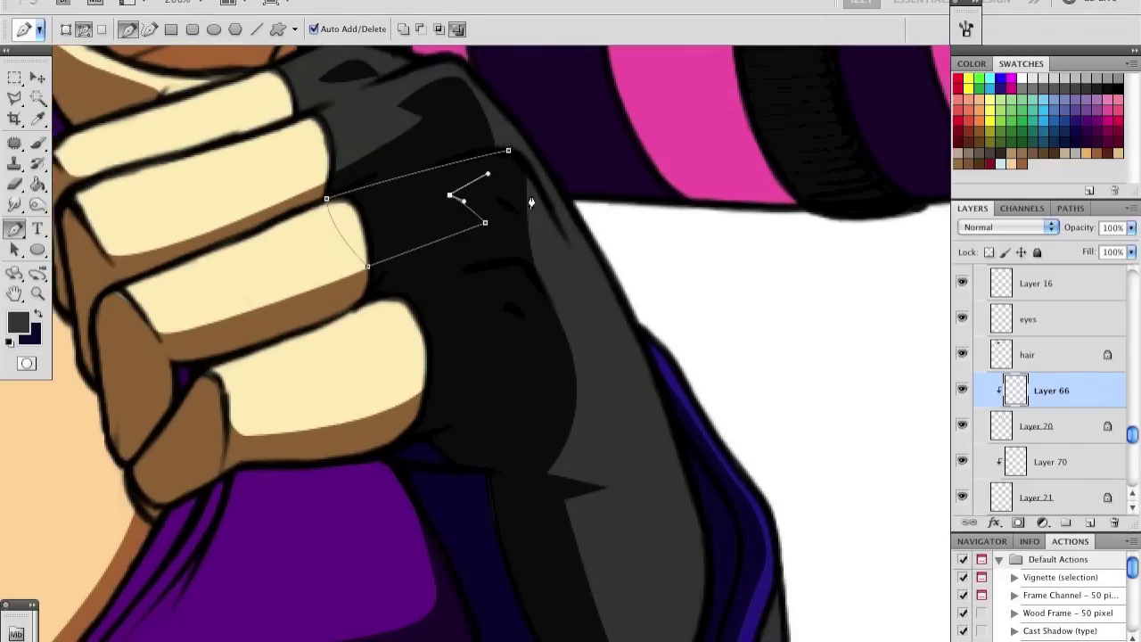
right_click(531, 203)
key(Return)
click(388, 258)
drag(533, 214, 543, 216)
right_click(517, 244)
key(Return)
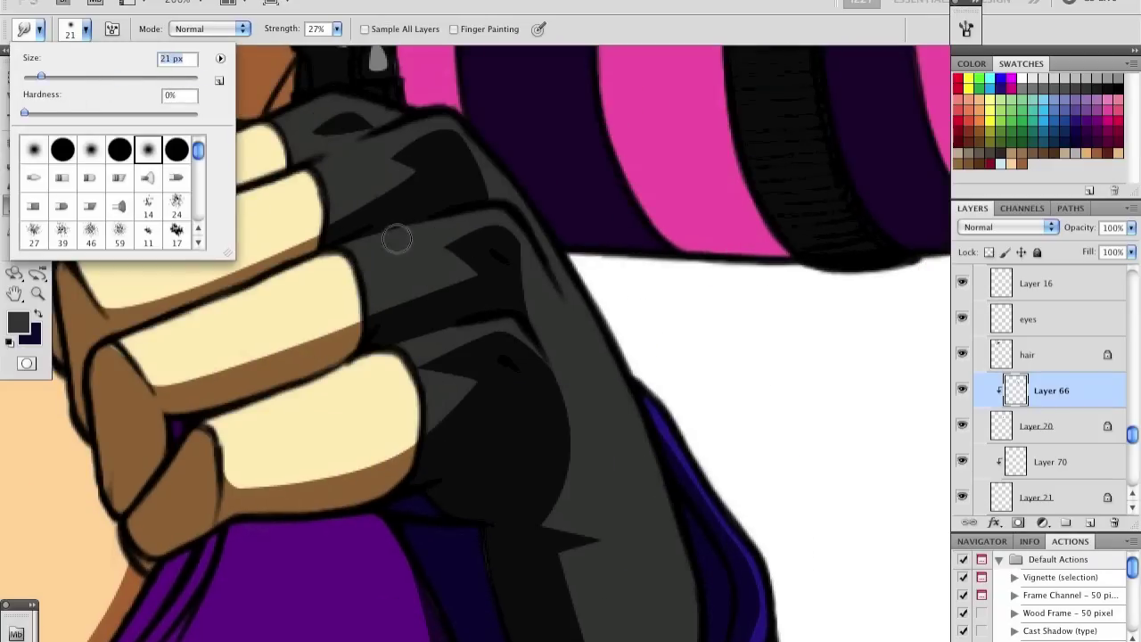
Step: Enlarge the smudge brush to size 25 and soften the glove highlights
text(25)
key(Return)
scroll(525, 544, down, 5)
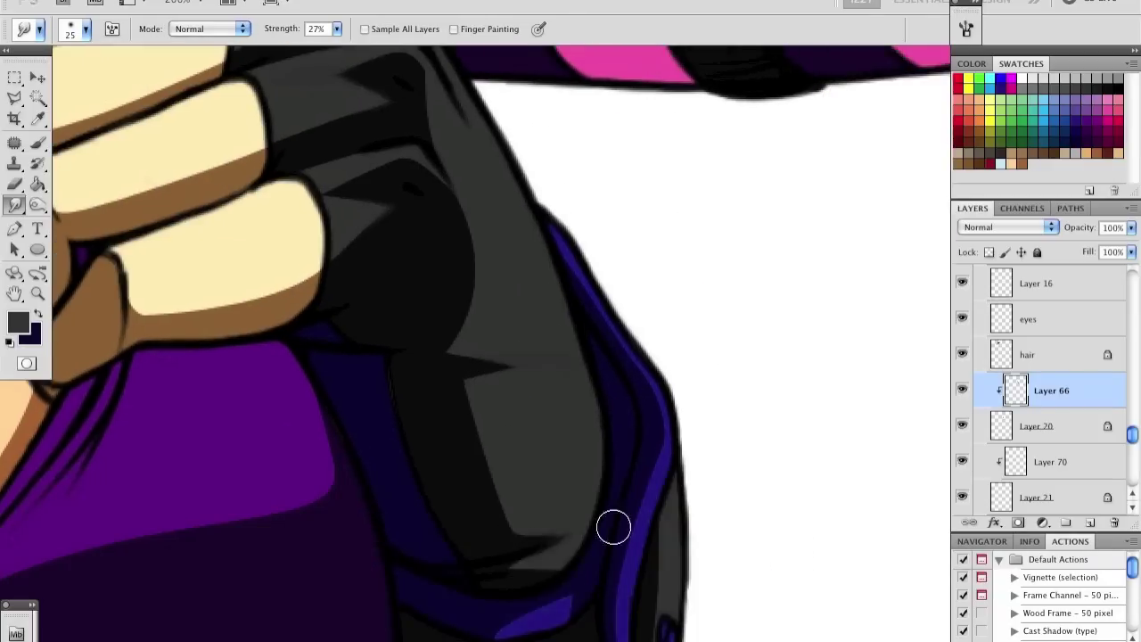
click(85, 28)
drag(46, 77, 71, 77)
key(Return)
alt+click(416, 555)
scroll(416, 554, down, 5)
scroll(416, 554, down, 5)
Step: Check the legs and skates, then select the hair layer with both faces in view
key(ctrl+plus)
key(ctrl+plus)
key(ctrl+plus)
ctrl+click(227, 221)
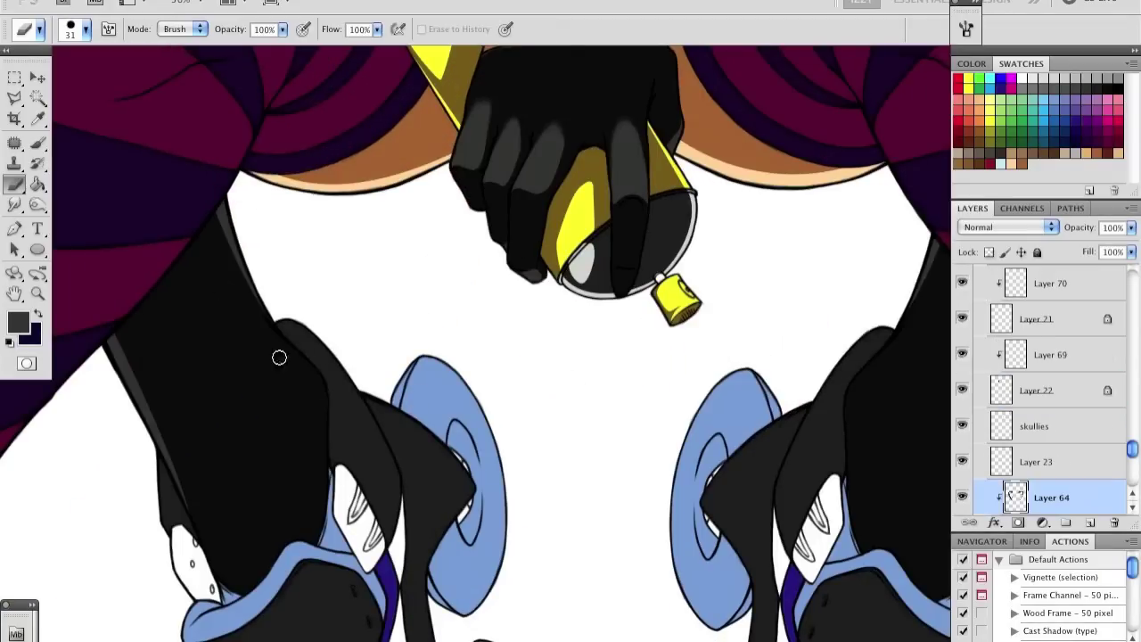
key(p)
scroll(268, 328, up, 1)
key(ctrl+minus)
key(ctrl+minus)
key(r)
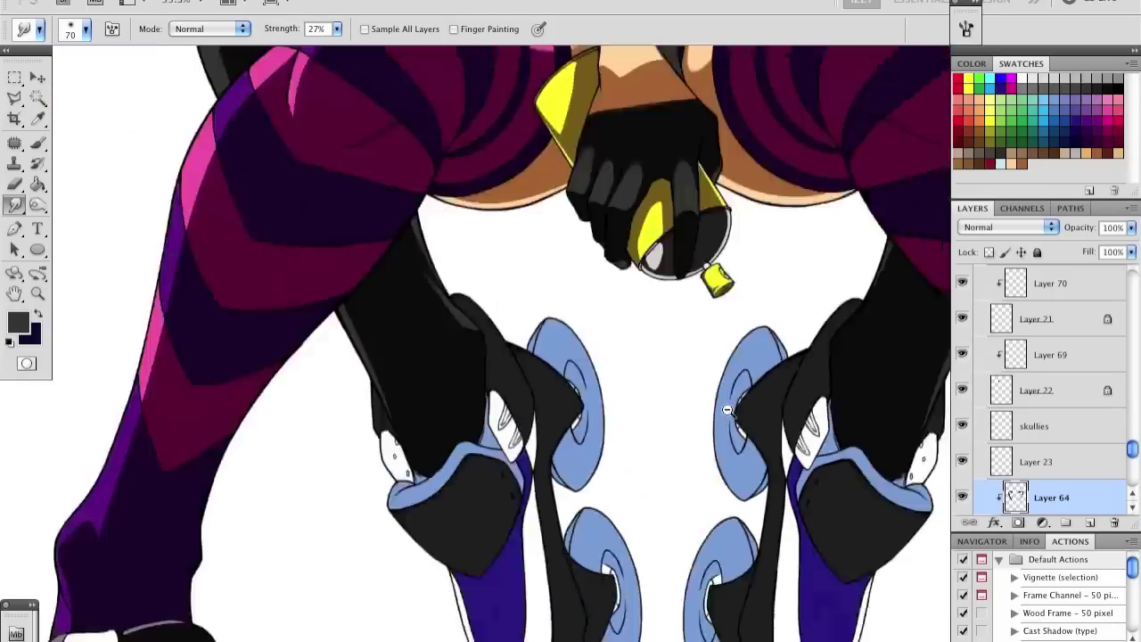
drag(433, 149, 458, 275)
ctrl+click(222, 153)
Step: Fill the blue hair with dark navy and add a clipped layer above it
key(i)
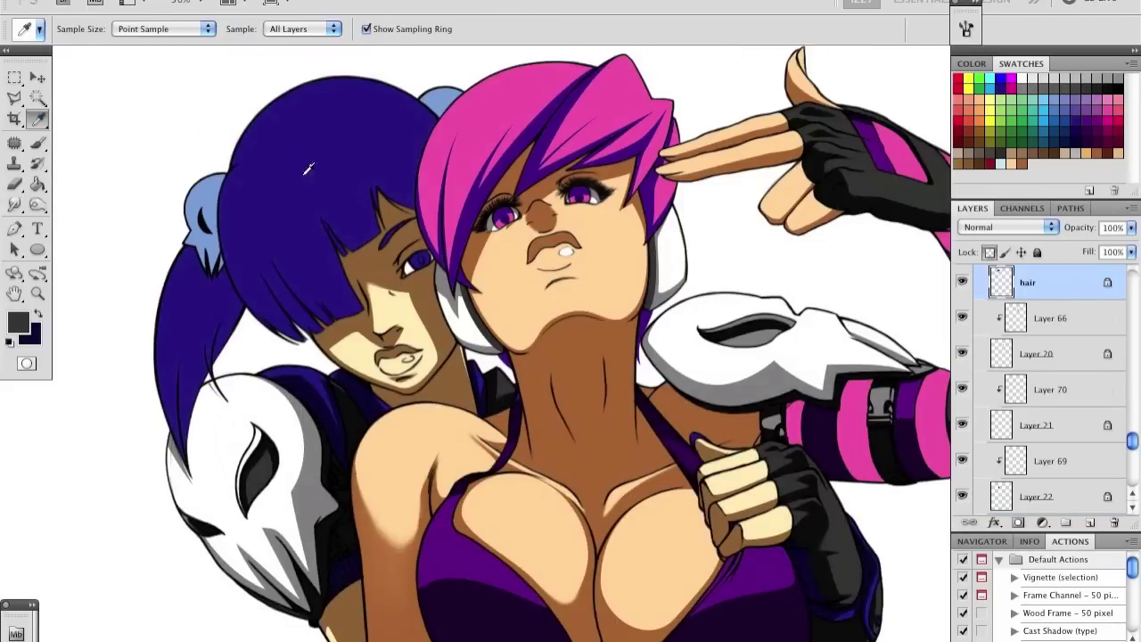
click(38, 186)
click(327, 194)
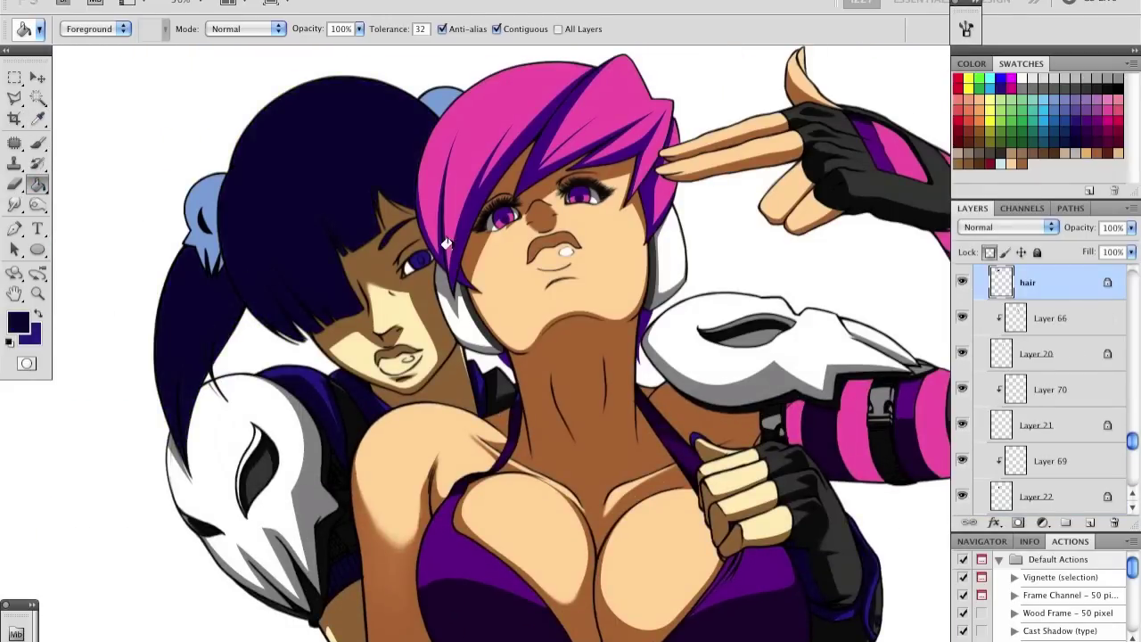
key(ctrl+plus)
key(p)
scroll(1007, 437, up, 3)
key(ctrl+alt+shift+n)
drag(76, 479, 231, 382)
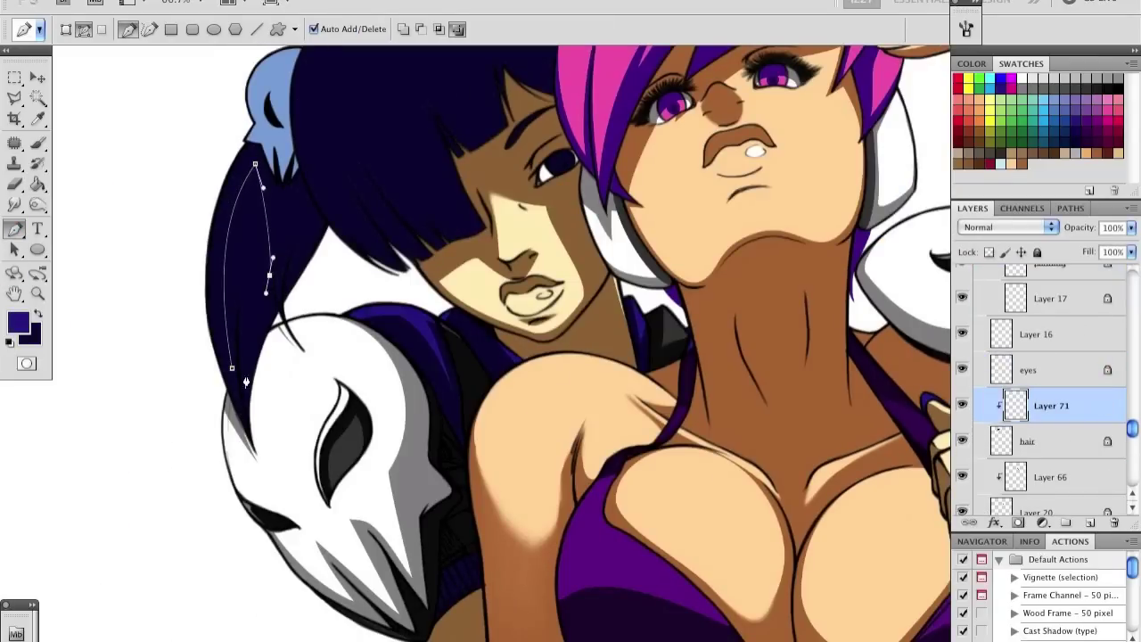
Step: Fill traced pigtail strand paths with the lighter blue
right_click(267, 221)
click(306, 326)
key(Return)
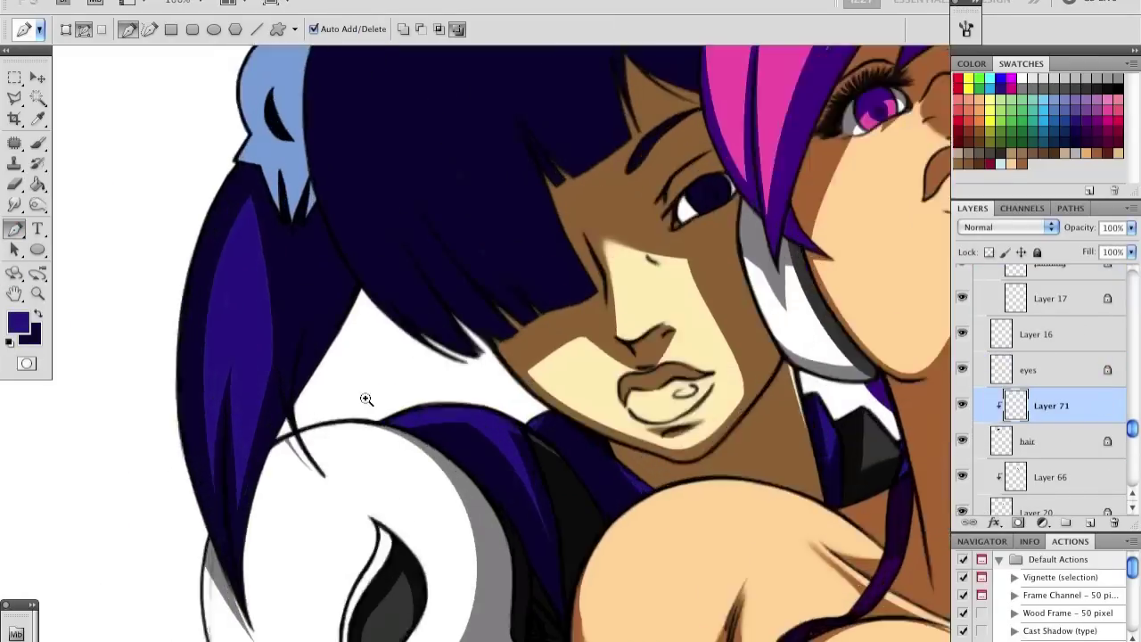
drag(424, 224, 414, 257)
click(421, 297)
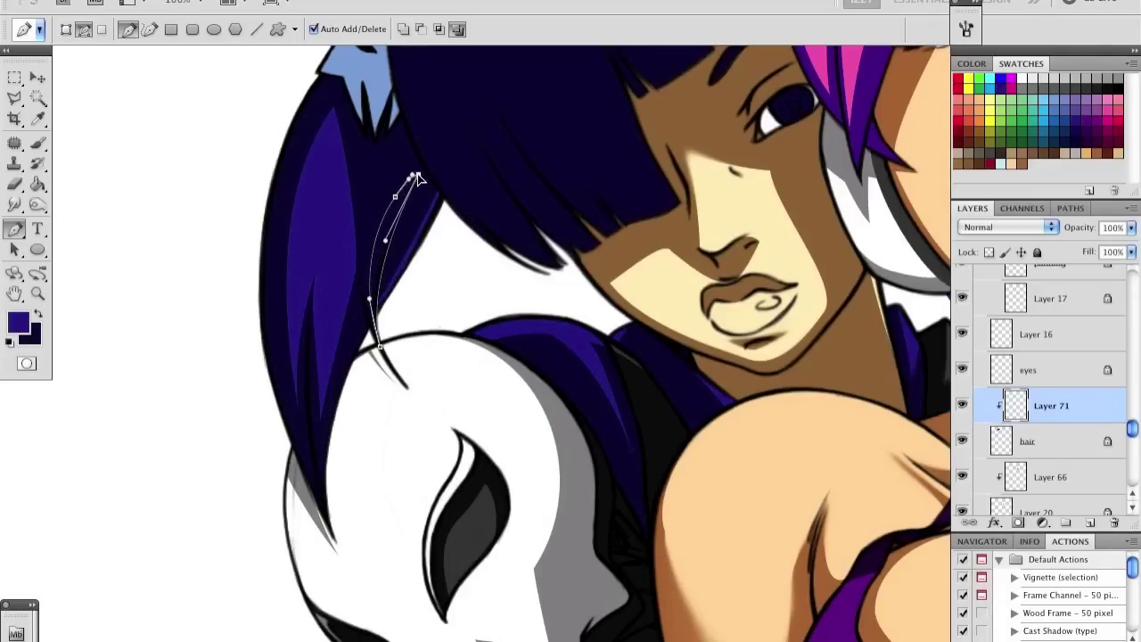
drag(376, 256, 451, 275)
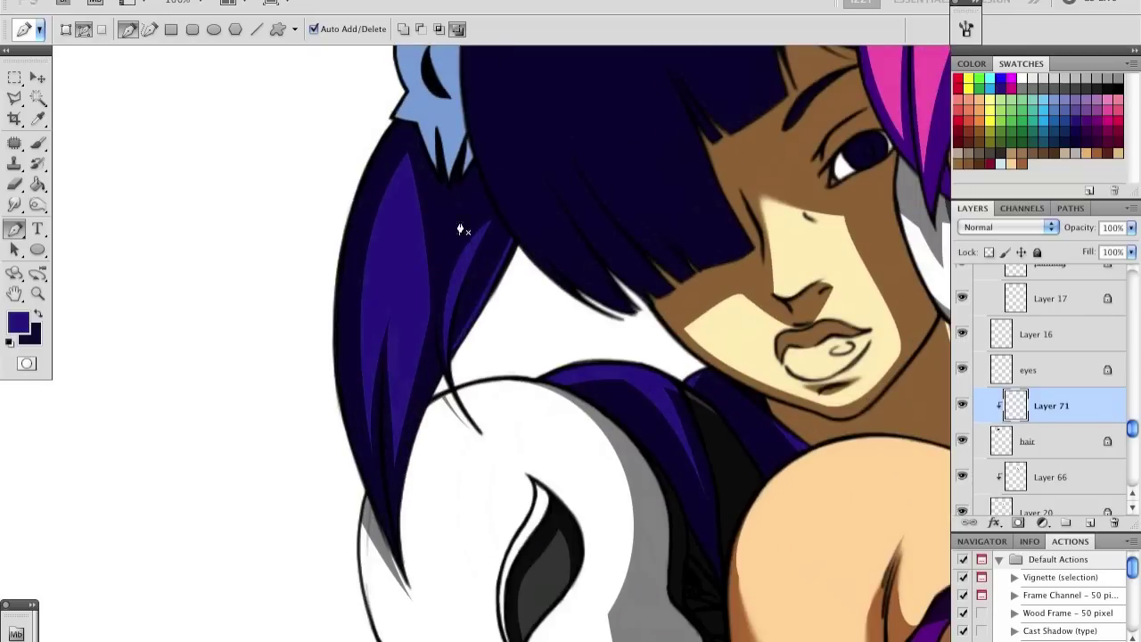
drag(460, 230, 400, 202)
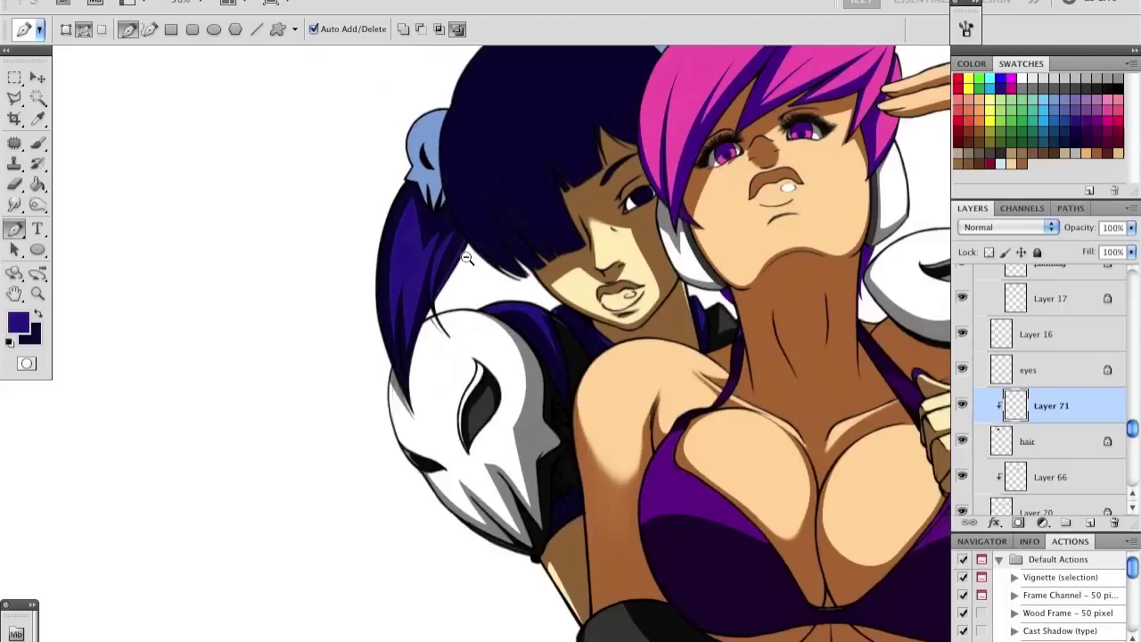
Step: Outline a new highlight shape along the pigtail with the shape and pen tools
drag(386, 207, 176, 214)
key(u)
mouse_move(291, 114)
mouse_down()
mouse_move(559, 327)
mouse_move(496, 253)
mouse_up()
key(p)
mouse_move(522, 199)
mouse_down()
mouse_move(519, 150)
mouse_move(522, 344)
mouse_up()
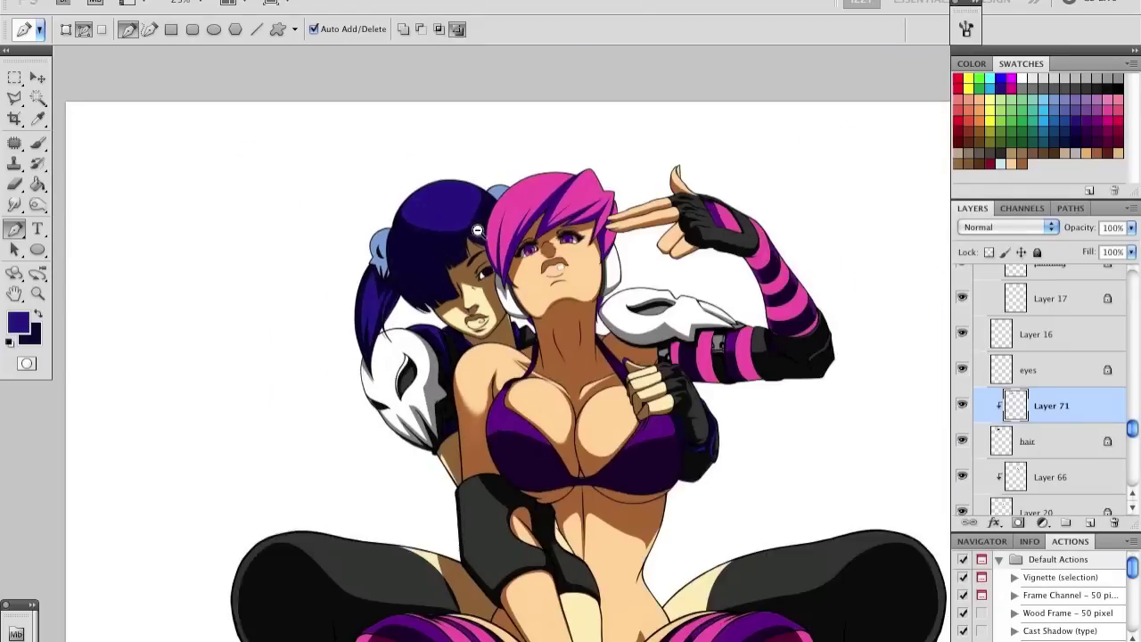
Step: Outline lighter blue highlight shapes and dark strand shapes across the bangs
mouse_move(445, 356)
mouse_down()
mouse_move(484, 246)
mouse_move(530, 242)
mouse_up()
click(492, 364)
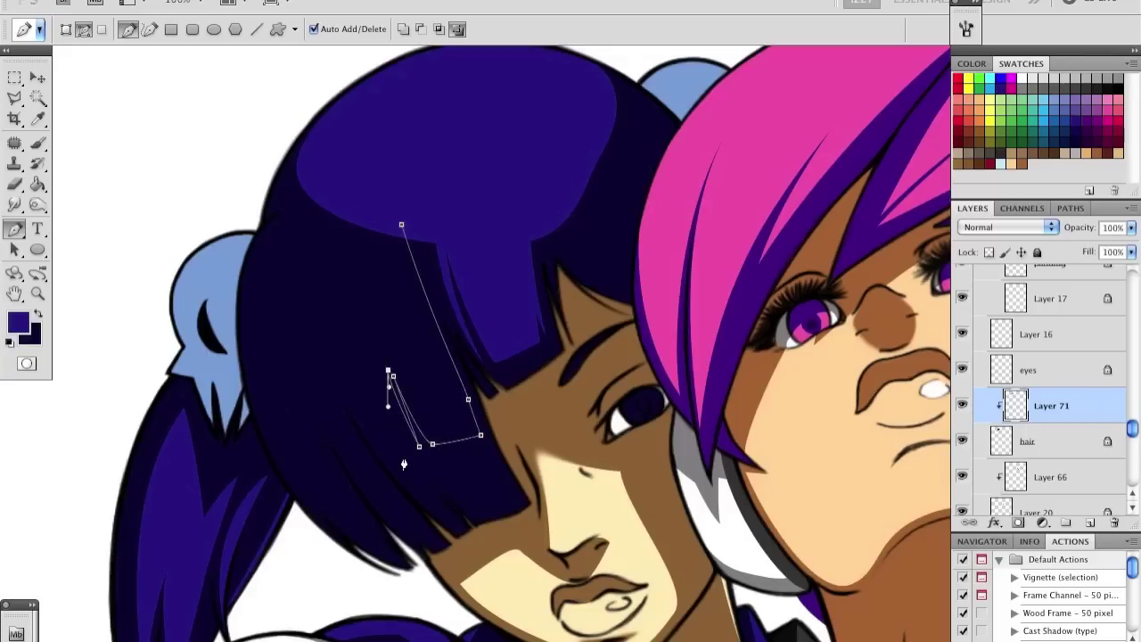
click(346, 214)
click(401, 225)
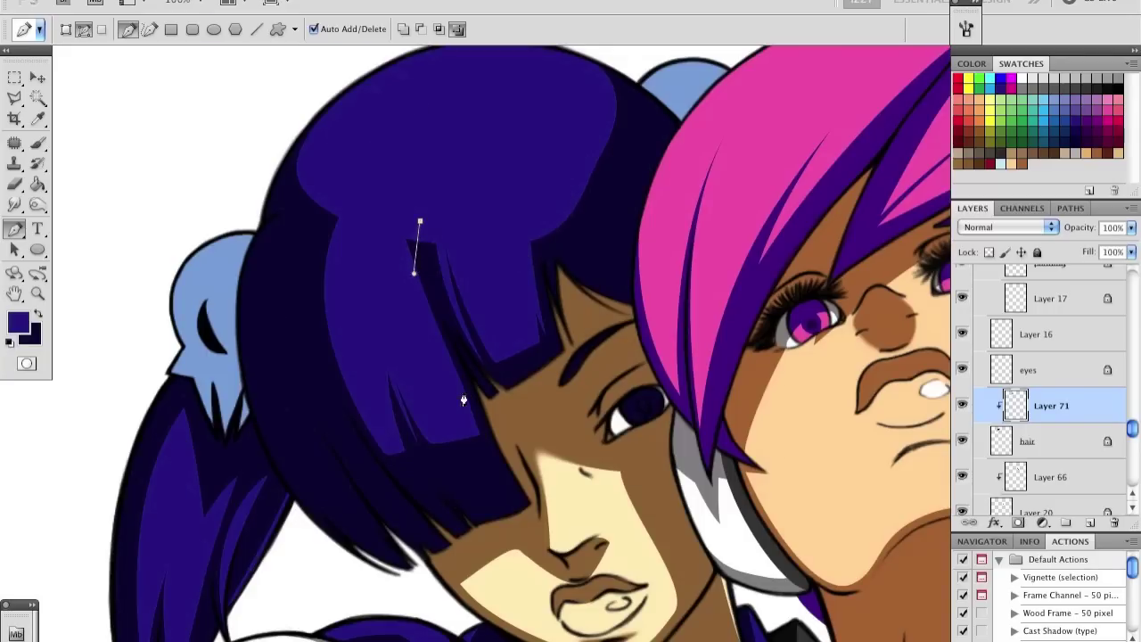
click(419, 221)
click(421, 230)
scroll(485, 441, left, 3)
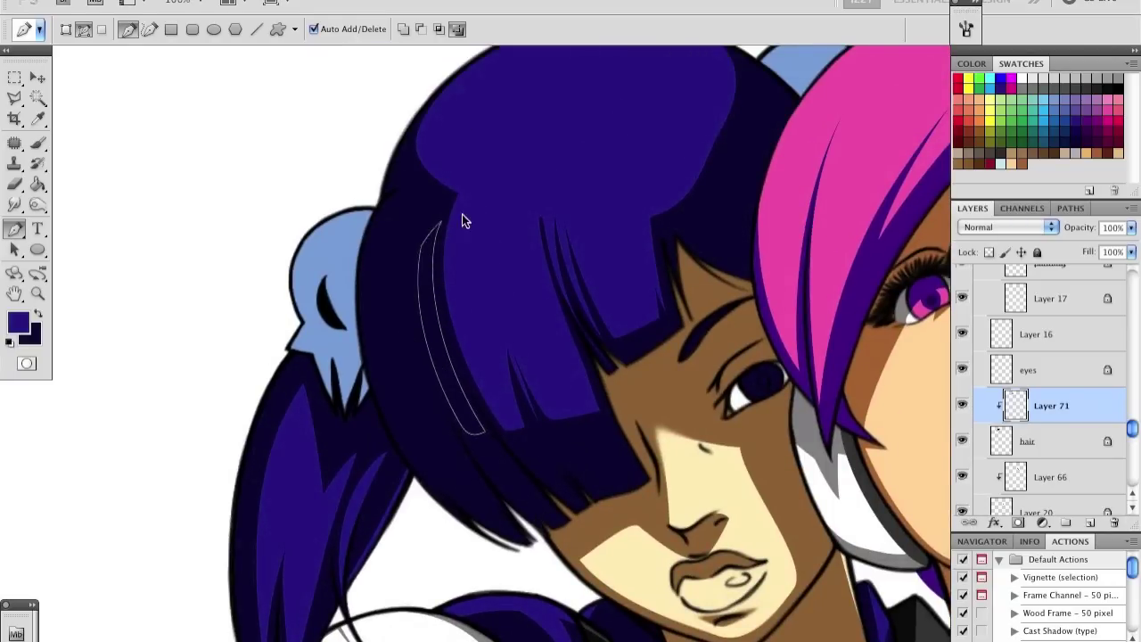
click(454, 229)
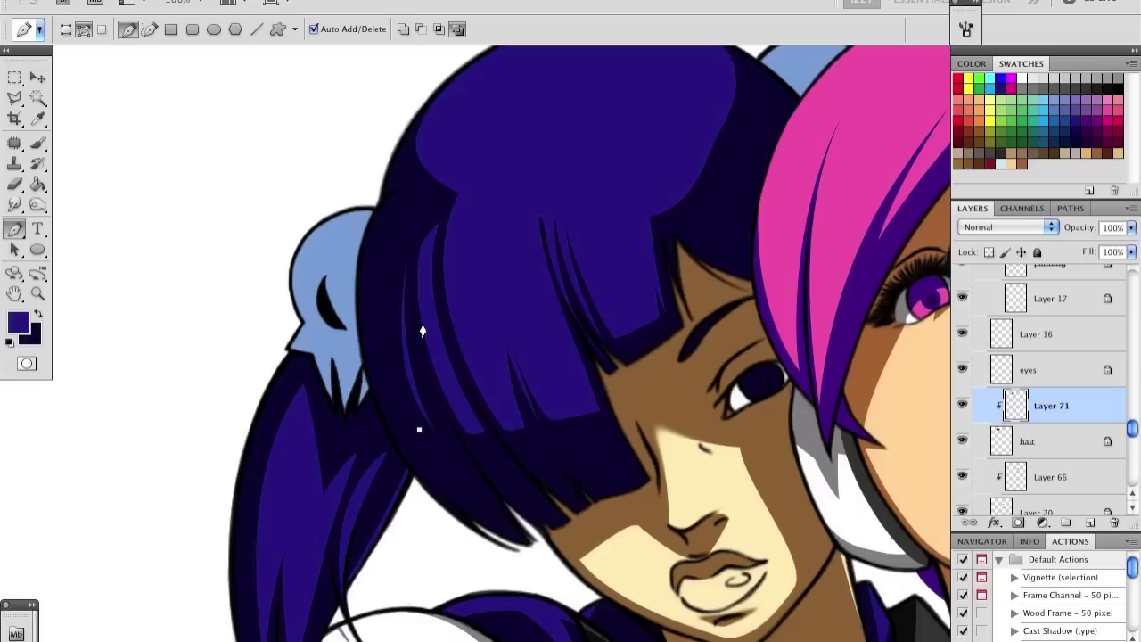
Step: Turn the traced hair path into a selection and start another strand outline
right_click(458, 273)
click(527, 354)
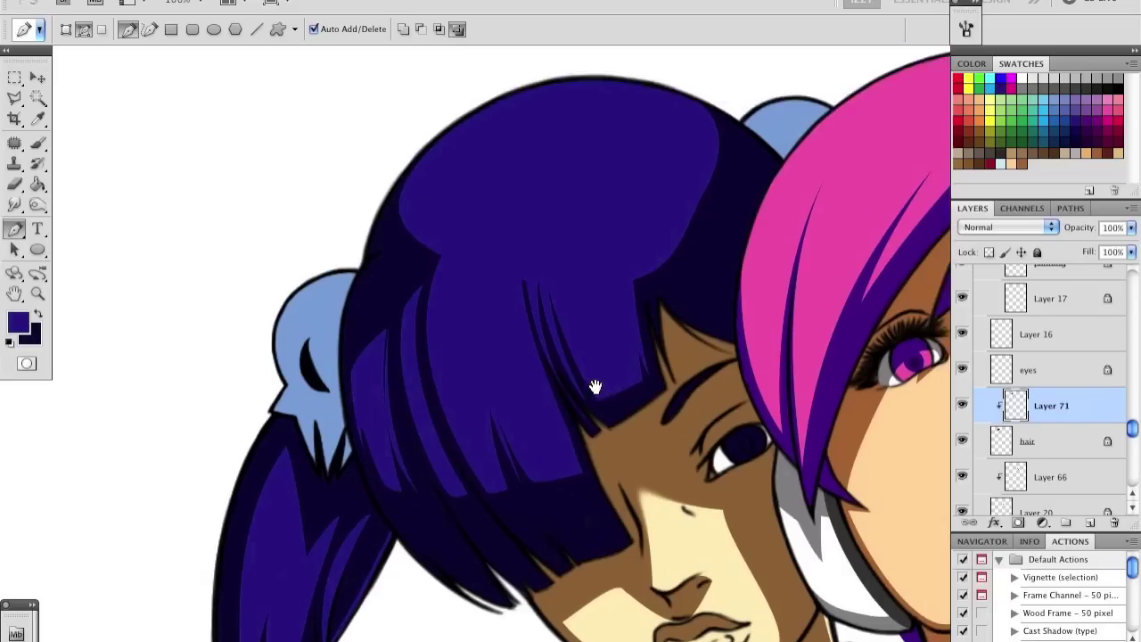
key(ctrl+minus)
key(ctrl+minus)
ctrl+space+click(520, 432)
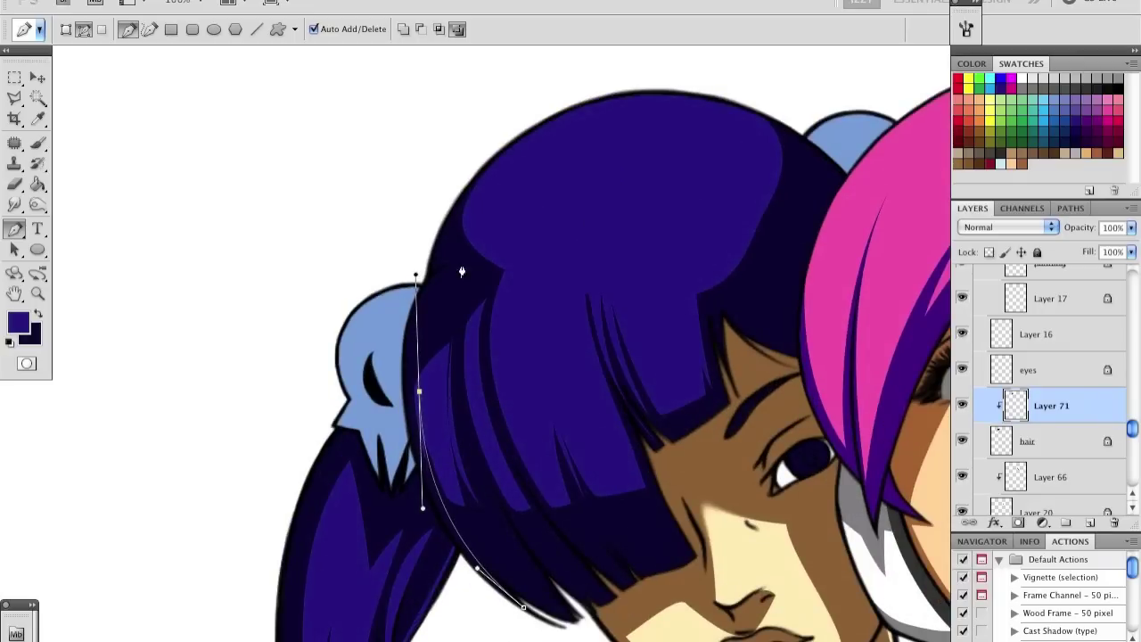
scroll(505, 602, down, 1)
Step: Paint the selected strands with the Brush and bend another strand curve along the hair's edge
key(b)
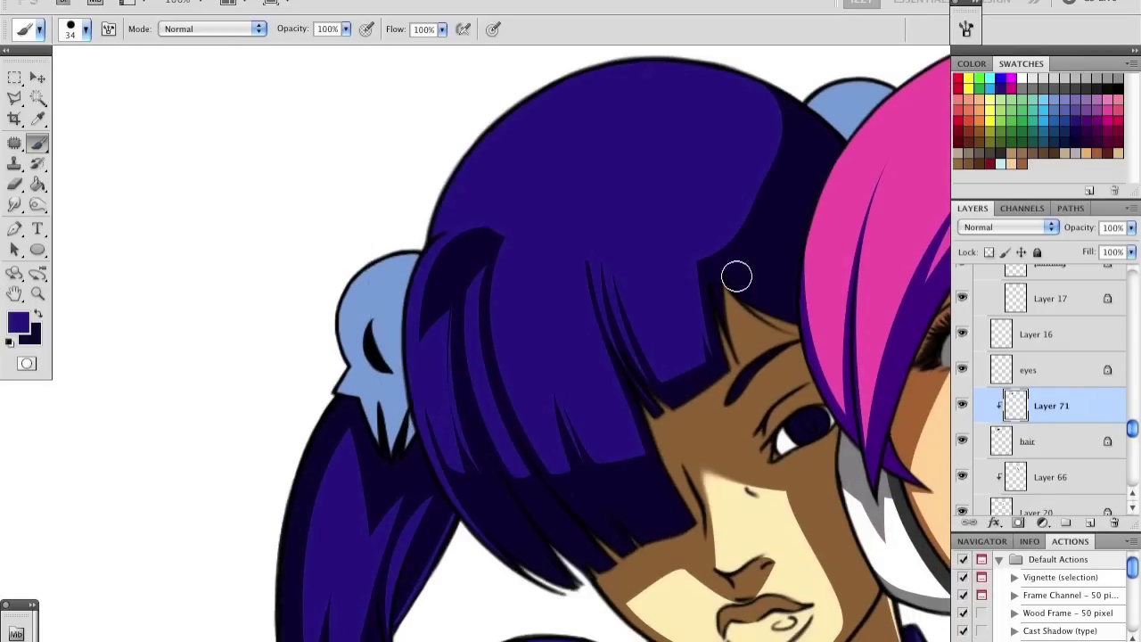
key(p)
key(b)
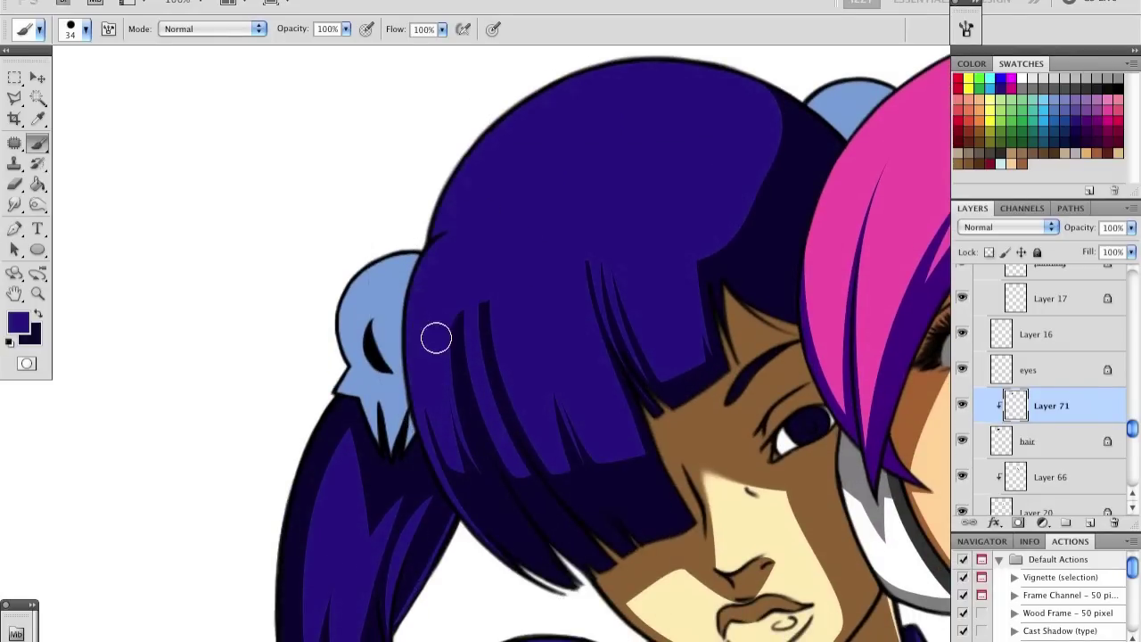
drag(528, 278, 657, 295)
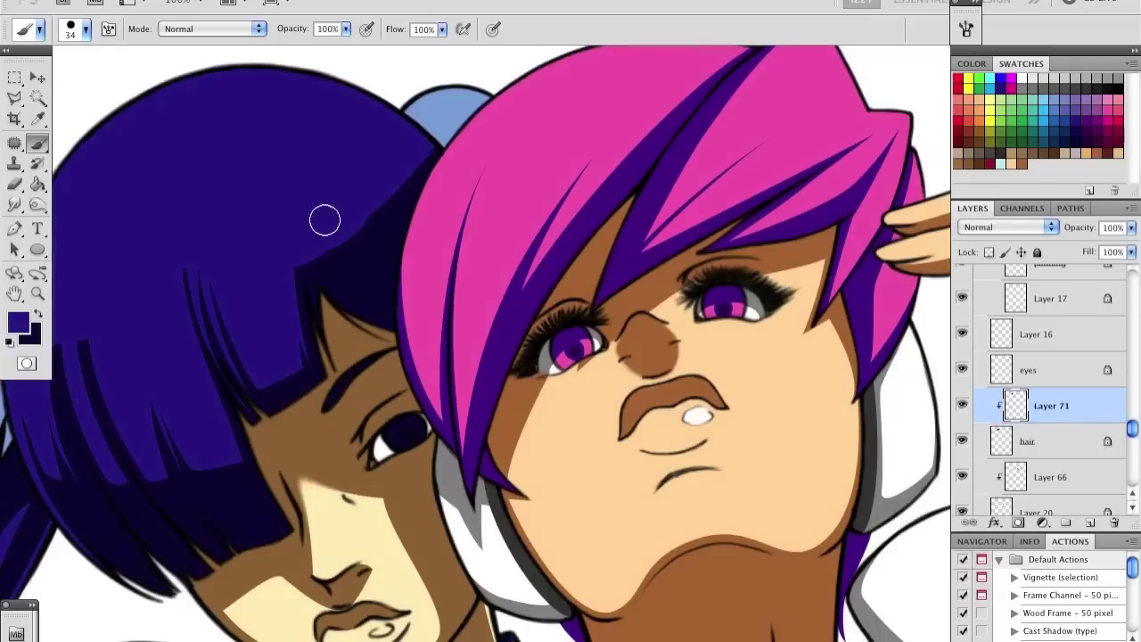
key(p)
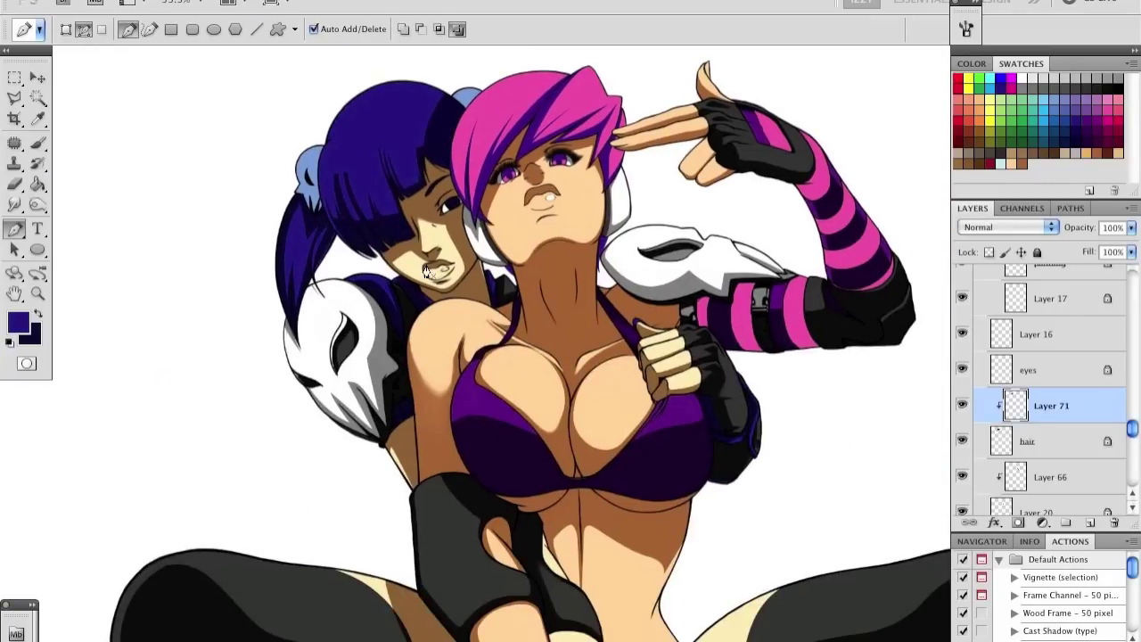
ctrl+click(479, 324)
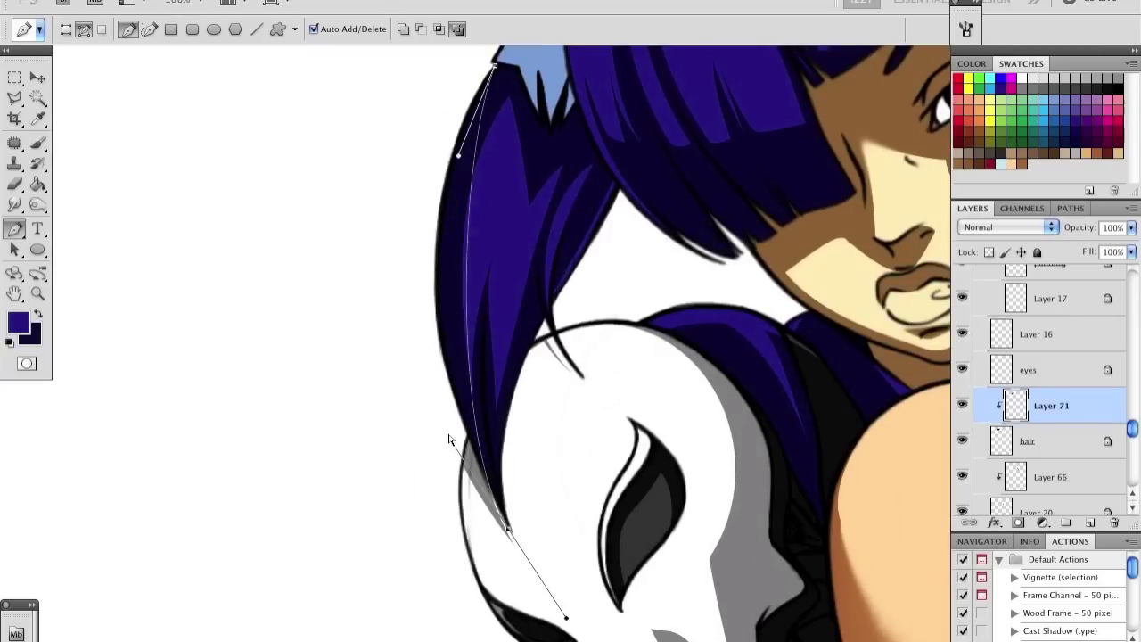
drag(450, 440, 393, 292)
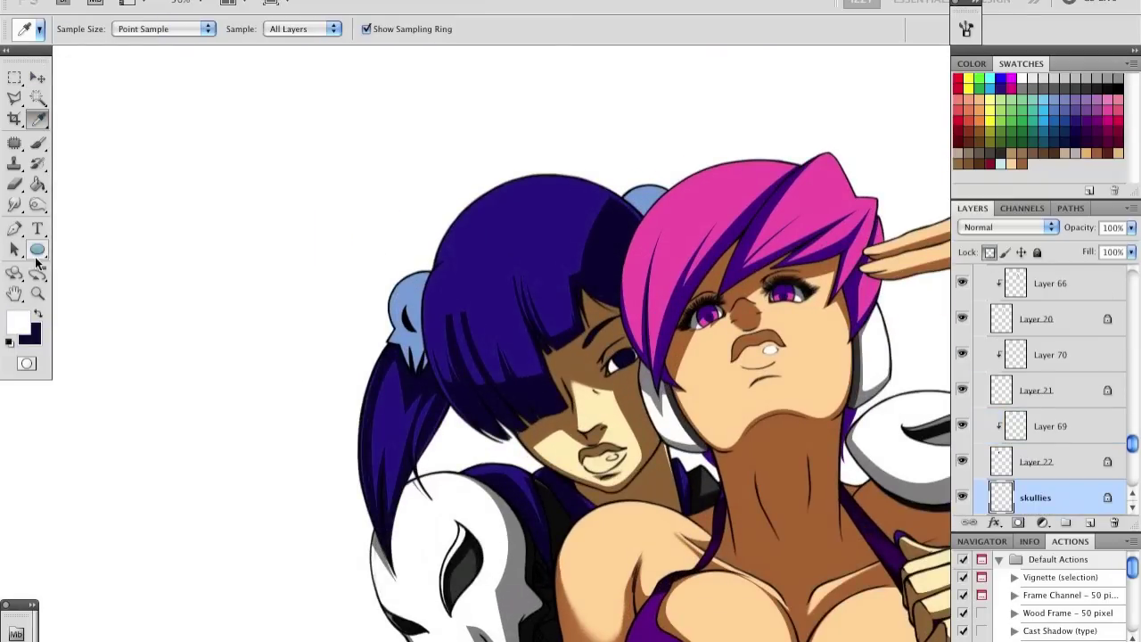
click(36, 253)
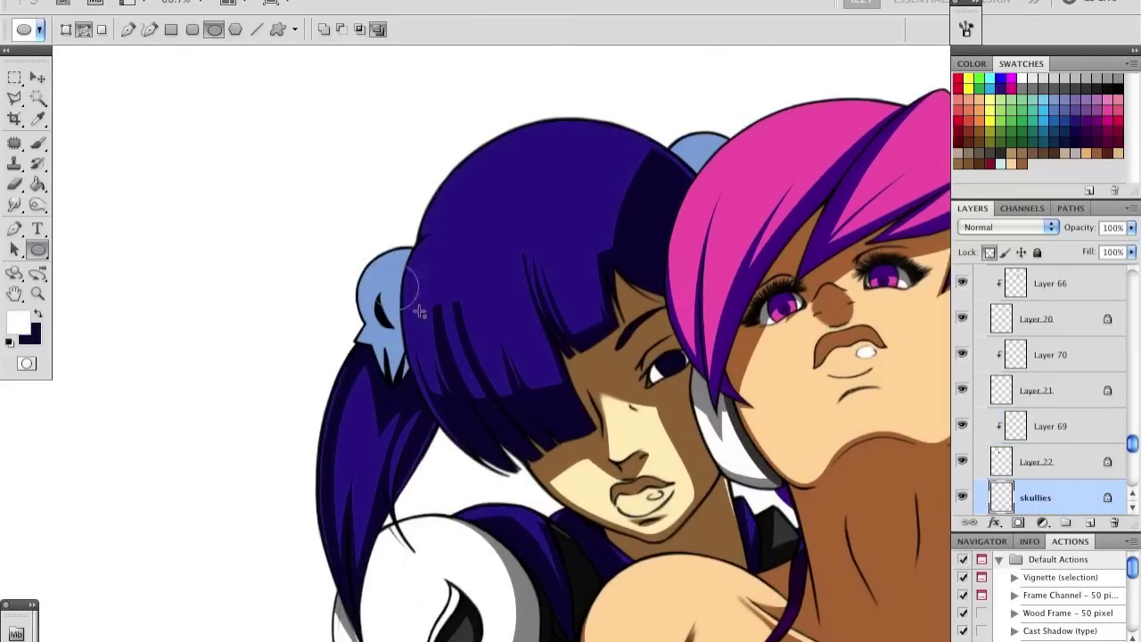
Step: Clip the new layer to the skull ornament layer and convert the traced highlight path to a selection
key(ctrl+alt+g)
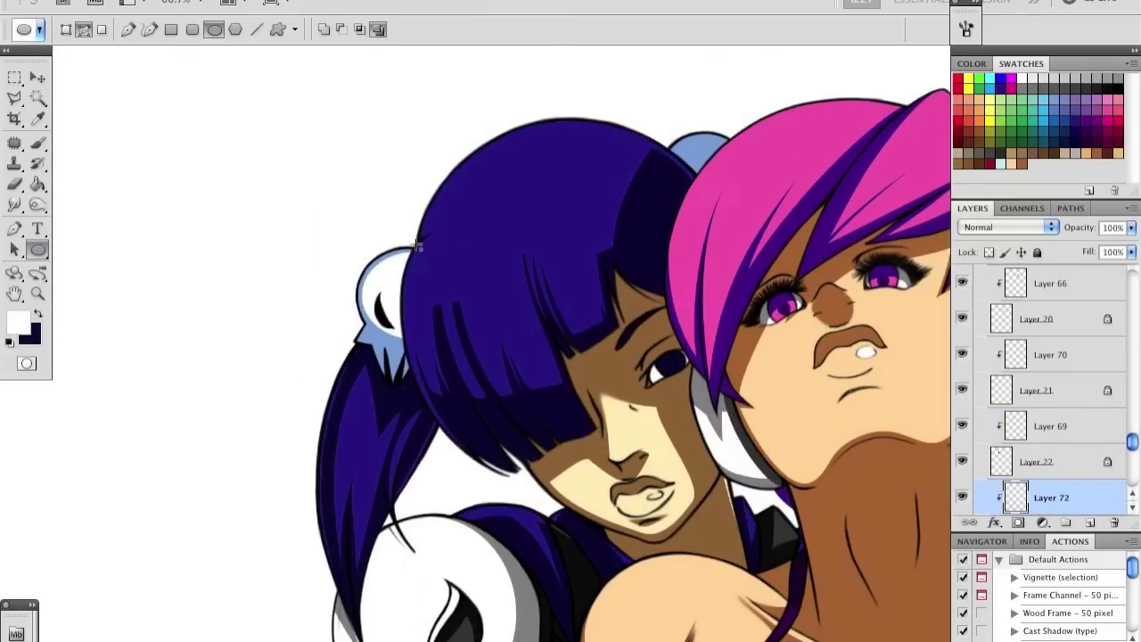
key(p)
key(ctrl+plus)
key(ctrl+plus)
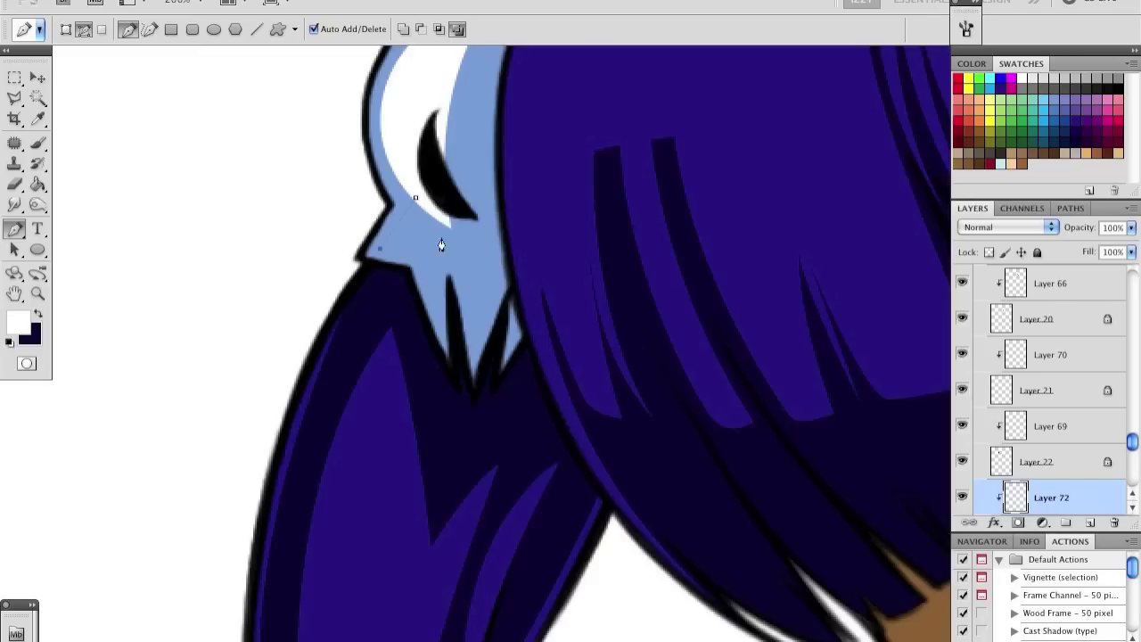
right_click(448, 233)
click(501, 251)
Step: Paint the skull ornament highlight white, then bring the roller skates into view
key(ctrl+minus)
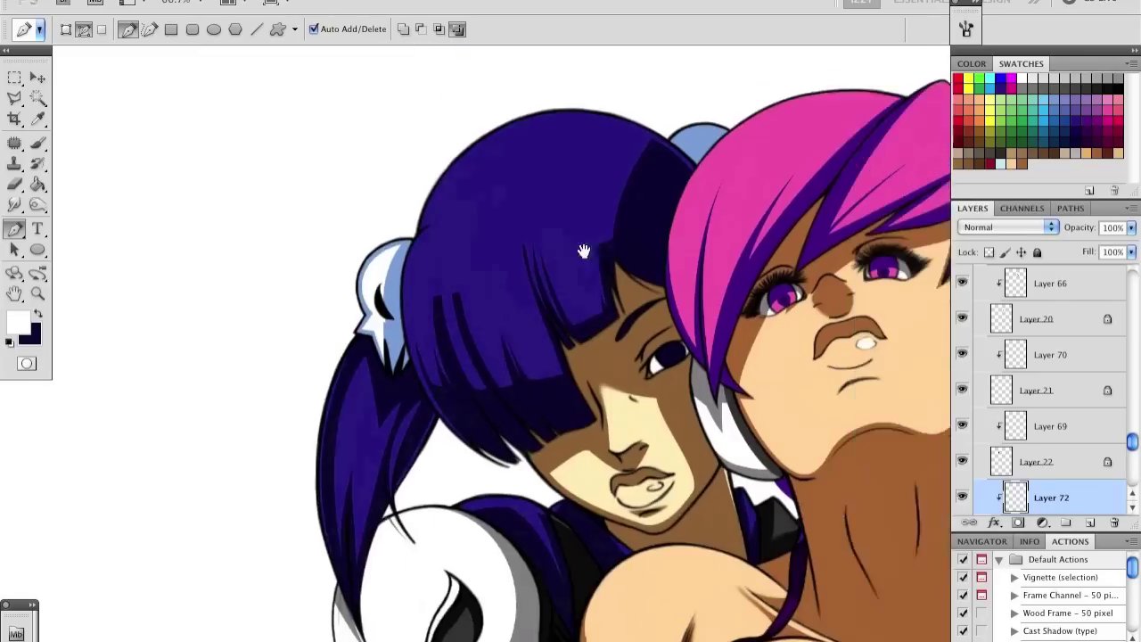
key(b)
key(p)
click(582, 302)
key(ctrl+minus)
key(ctrl+minus)
drag(563, 347, 565, 262)
key(ctrl+plus)
key(ctrl+plus)
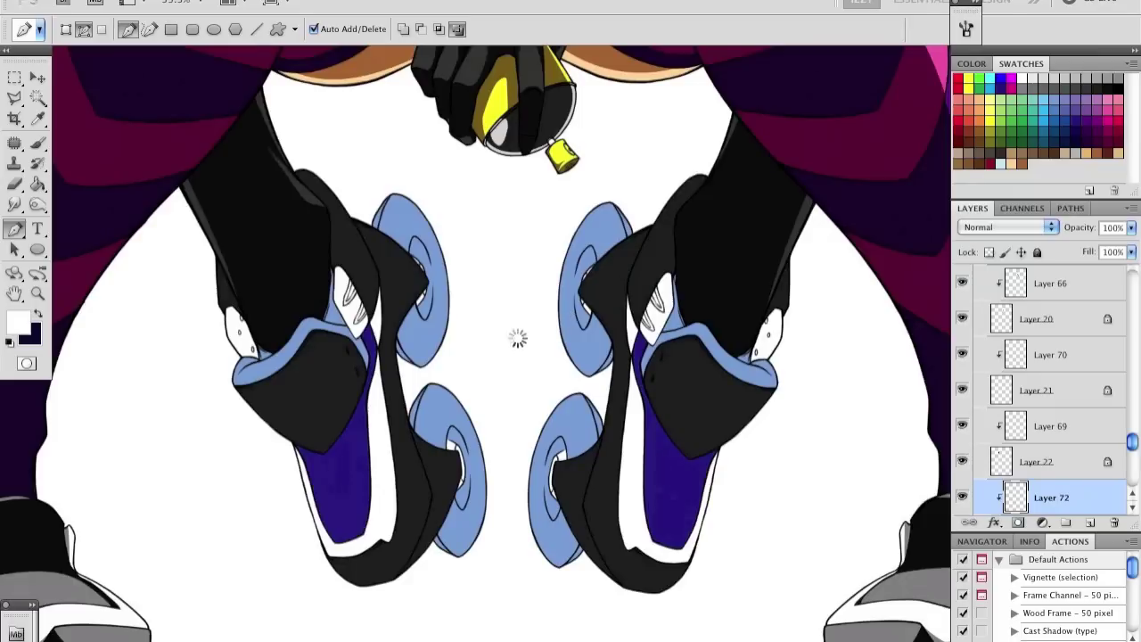
Step: Add a new layer clipped to the skate boot layer and fill it with black
key(v)
click(349, 240)
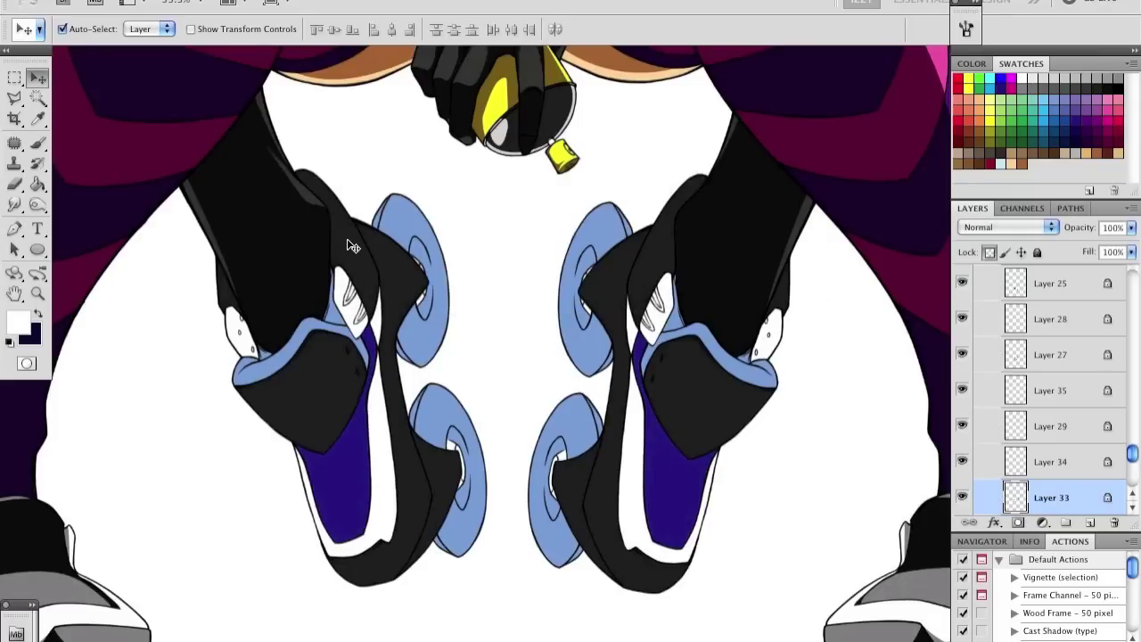
key(ctrl+plus)
key(ctrl+shift+alt+n)
key(ctrl+alt+g)
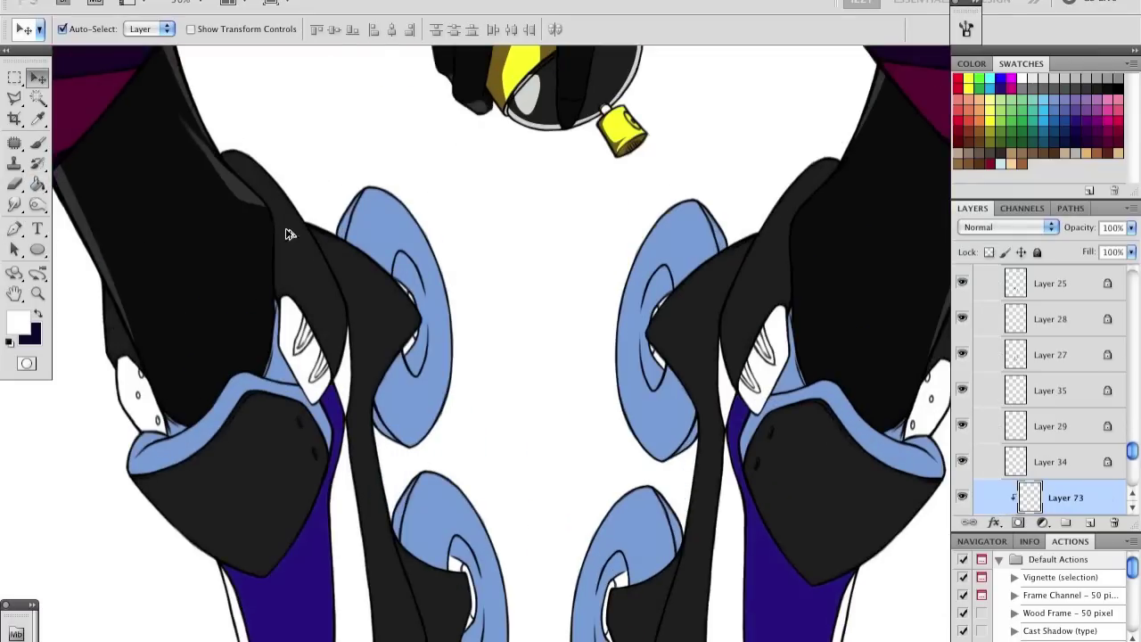
key(g)
alt+click(283, 253)
click(244, 347)
Step: Trace a shadow shape on the skate boot with the Pen tool and convert it to a selection
key(p)
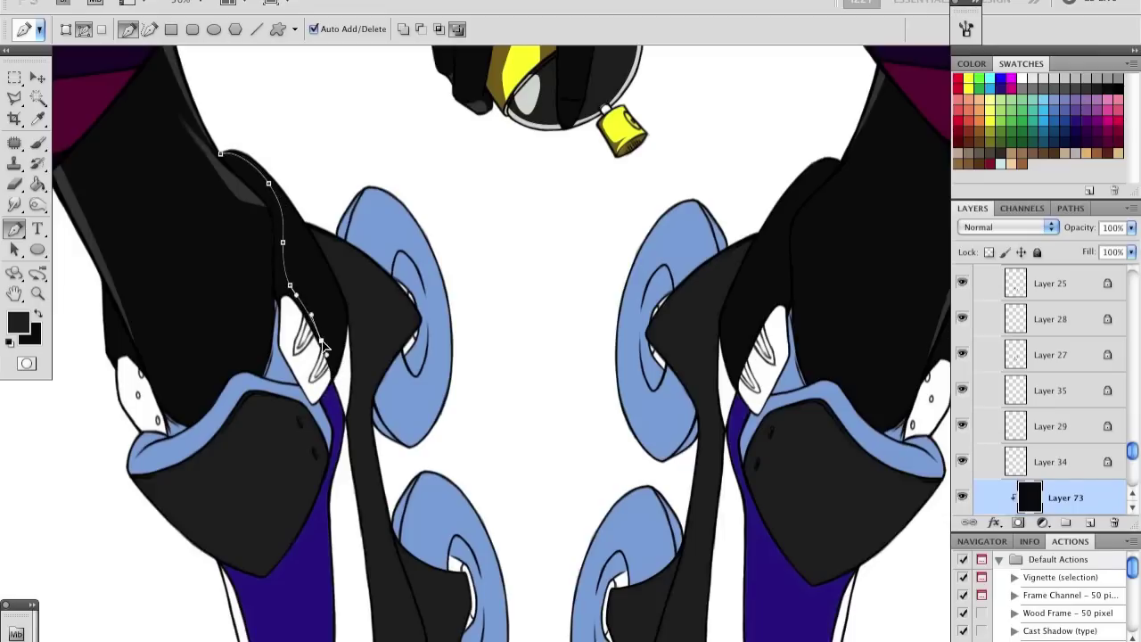
right_click(331, 352)
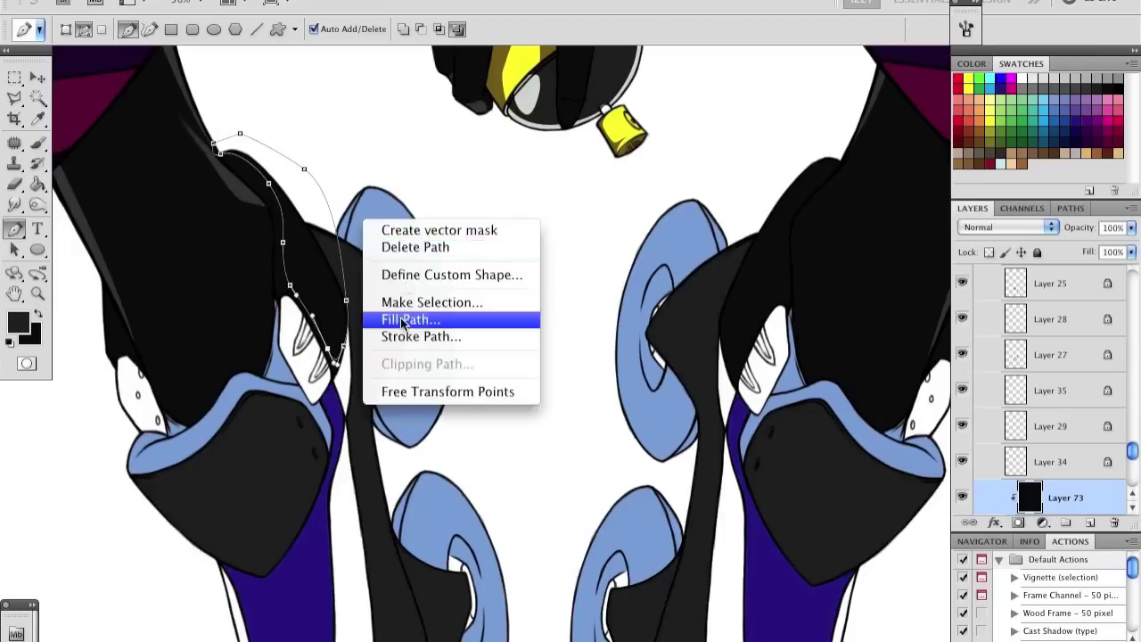
scroll(504, 382, down, 3)
scroll(504, 382, up, 2)
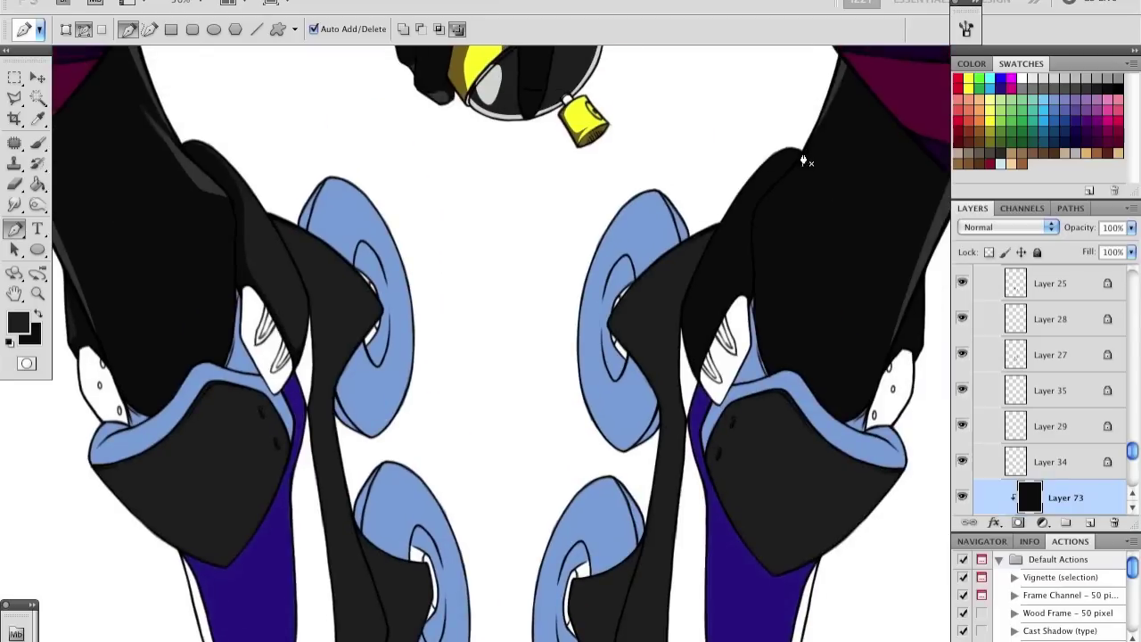
scroll(465, 381, down, 5)
scroll(465, 381, up, 5)
right_click(481, 325)
click(511, 406)
scroll(1061, 403, down, 3)
scroll(1061, 398, down, 1)
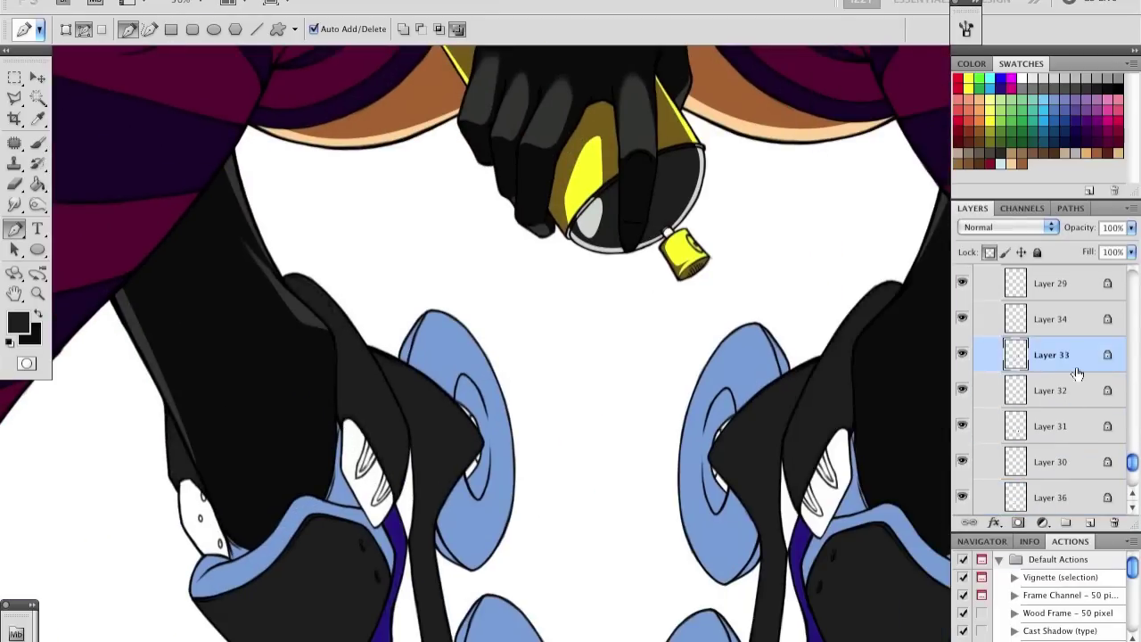
Step: Fill the boot shadow selection and delete the finished path
key(g)
scroll(356, 356, right, 5)
key(p)
scroll(271, 230, left, 5)
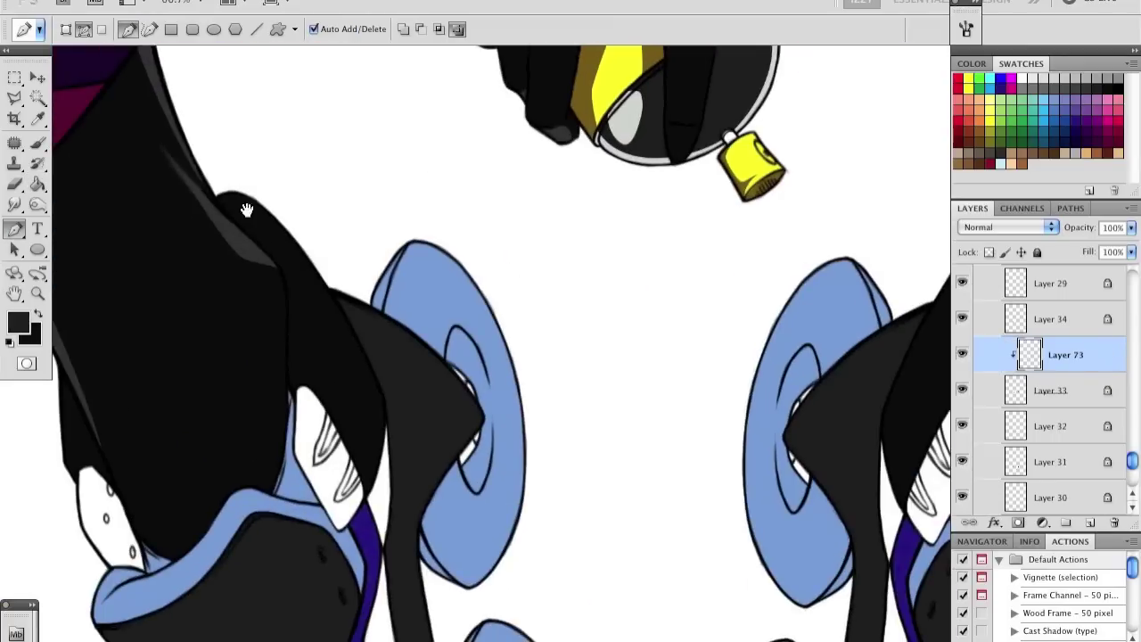
scroll(388, 429, left, 3)
right_click(370, 158)
click(410, 191)
Step: With the view mirrored, trace a shadow down the boot's edge and fill it black
scroll(267, 356, left, 3)
click(235, 325)
scroll(235, 327, right, 3)
key(ctrl+shift+h)
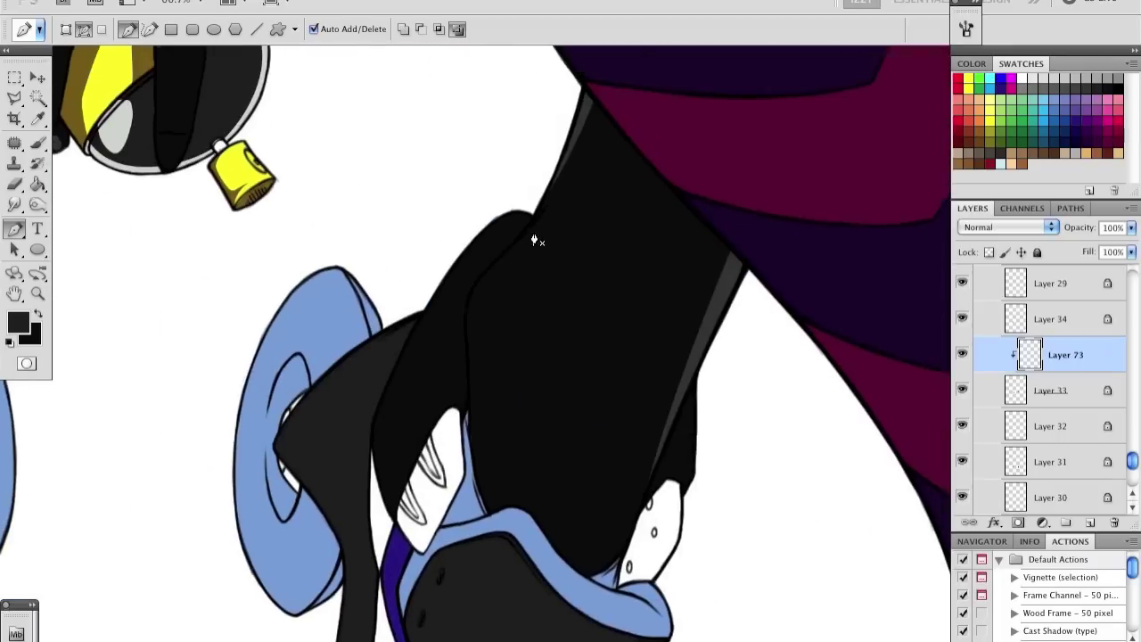
mouse_move(375, 419)
mouse_down()
mouse_move(339, 387)
mouse_move(489, 133)
mouse_up()
key(Return)
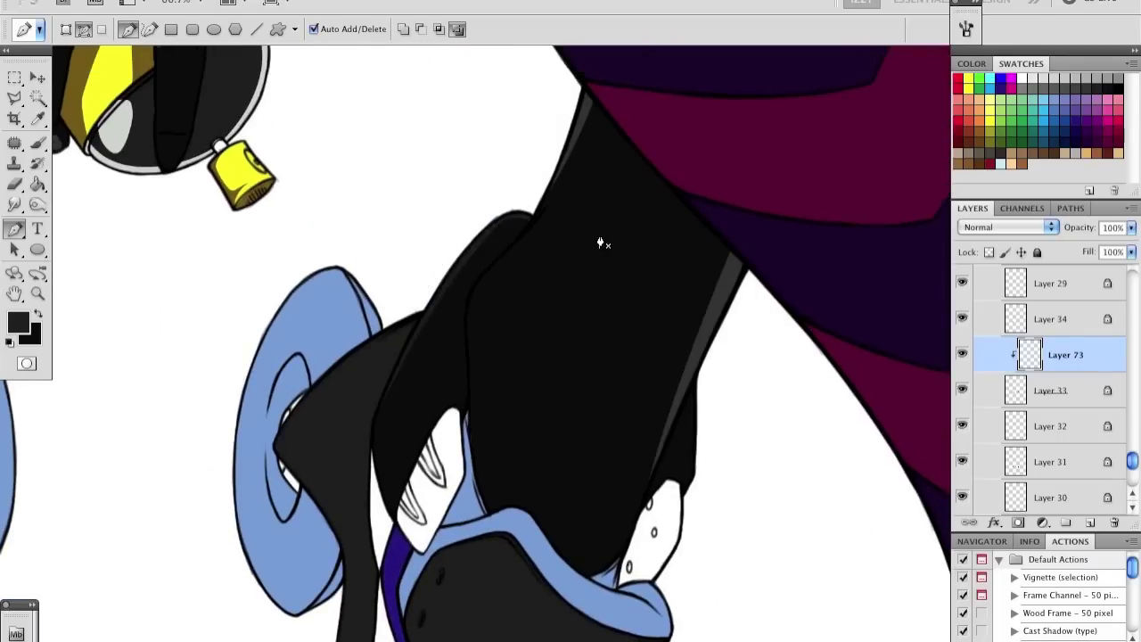
Step: Create a new layer clipped to the shoe collar for its shading
drag(747, 434, 766, 408)
right_click(767, 464)
key(Escape)
drag(777, 307, 847, 375)
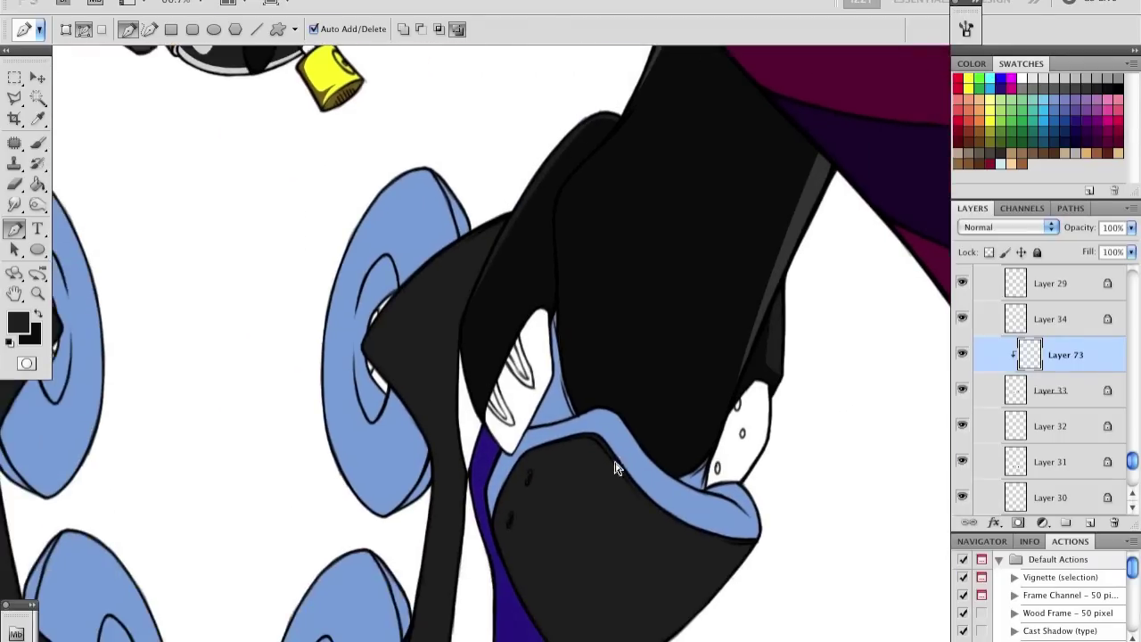
key(g)
key(ctrl+alt+shift+n)
key(ctrl+alt+g)
key(p)
key(ctrl+plus)
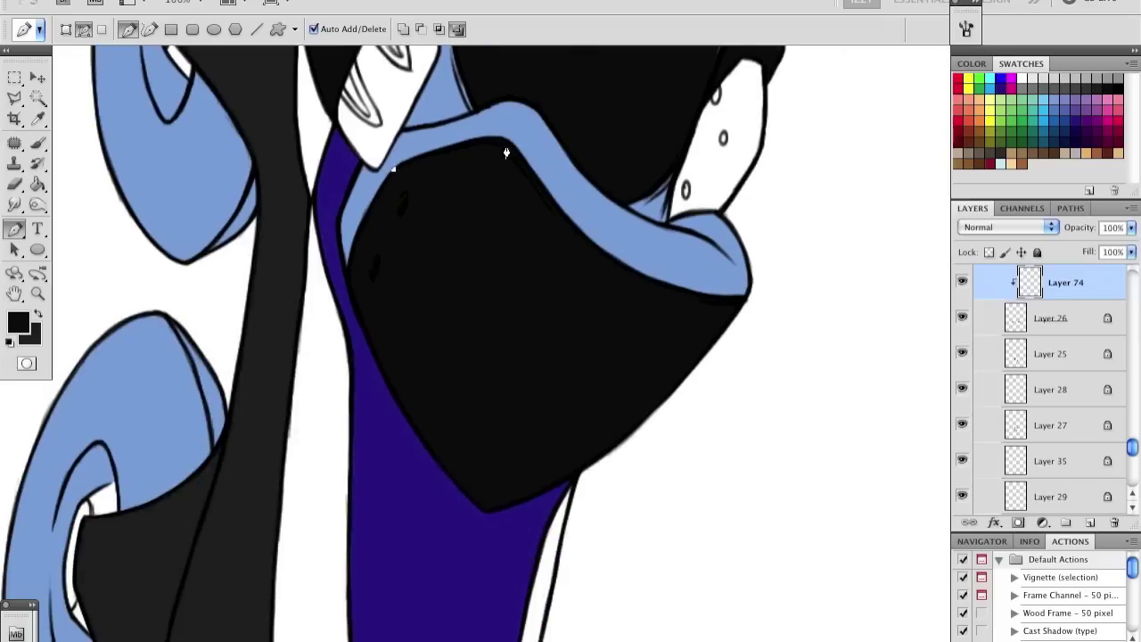
Step: Fill the traced collar shape with black, then clear the path and selection
key(ctrl+Return)
key(alt+BackSpace)
key(ctrl+d)
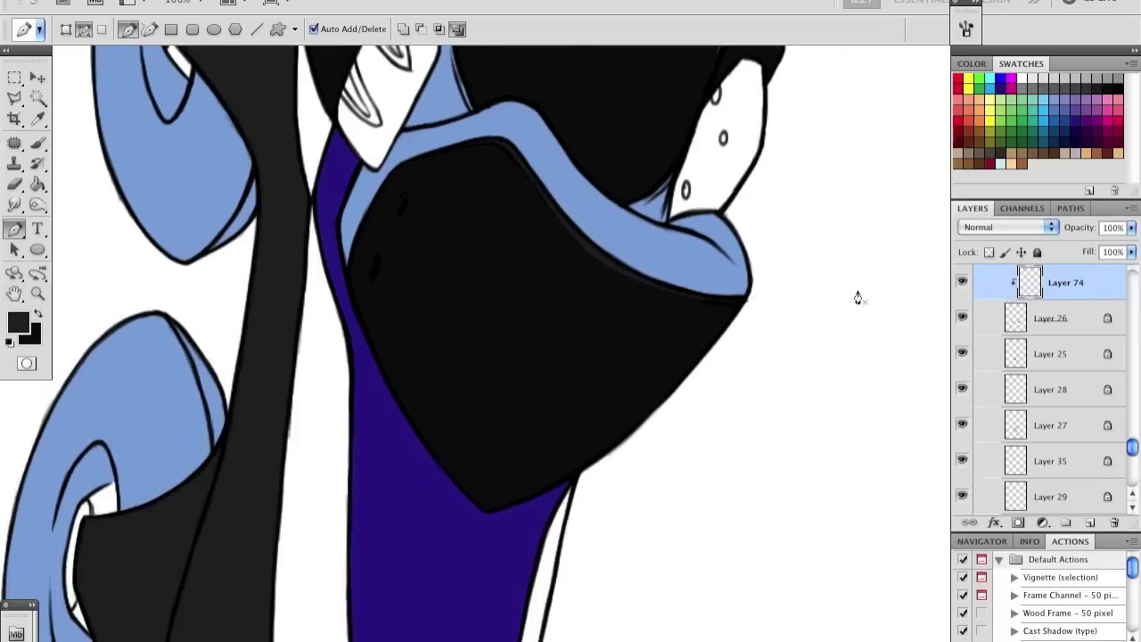
click(485, 517)
right_click(739, 218)
Step: Zoom in and out to check the collar shadow and bring both shoes into view
key(Escape)
key(ctrl+minus)
key(ctrl+plus)
right_click(822, 219)
key(Escape)
key(ctrl+minus)
key(ctrl+minus)
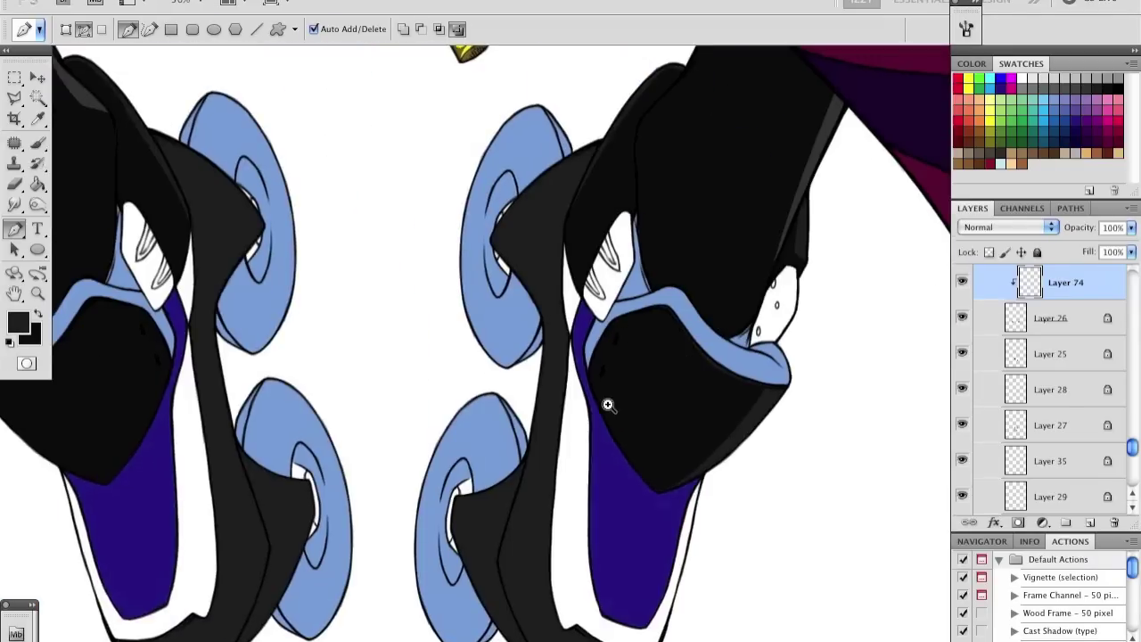
scroll(606, 402, down, 3)
scroll(701, 300, left, 3)
scroll(741, 382, right, 1)
Step: Trace a curved shadow path along the top of the left collar
click(117, 346)
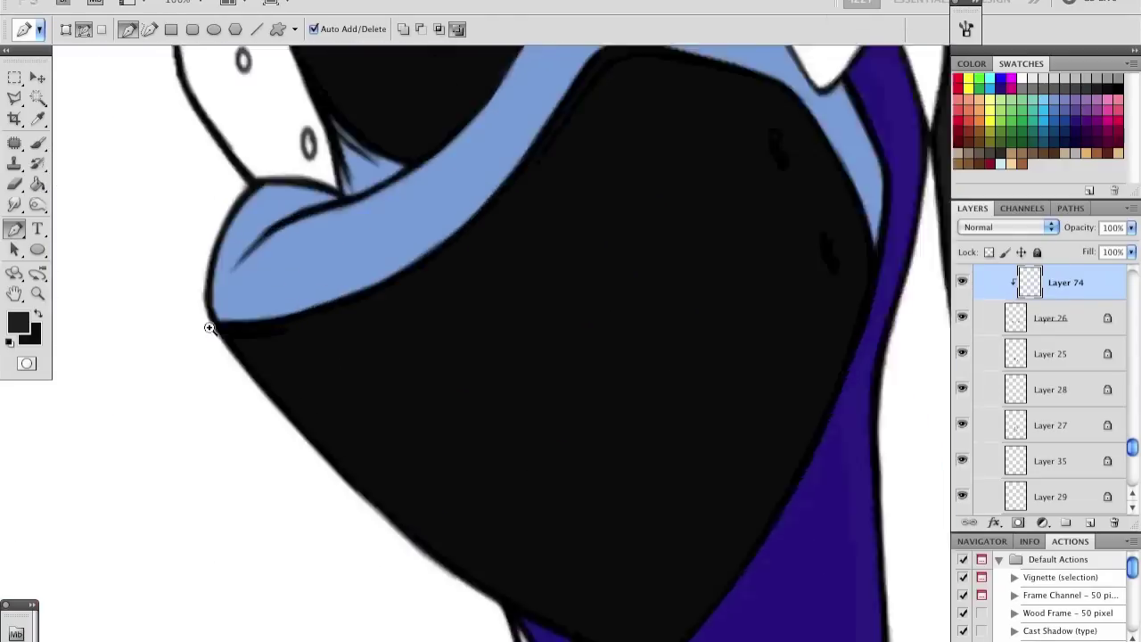
key(ctrl+minus)
drag(627, 190, 664, 201)
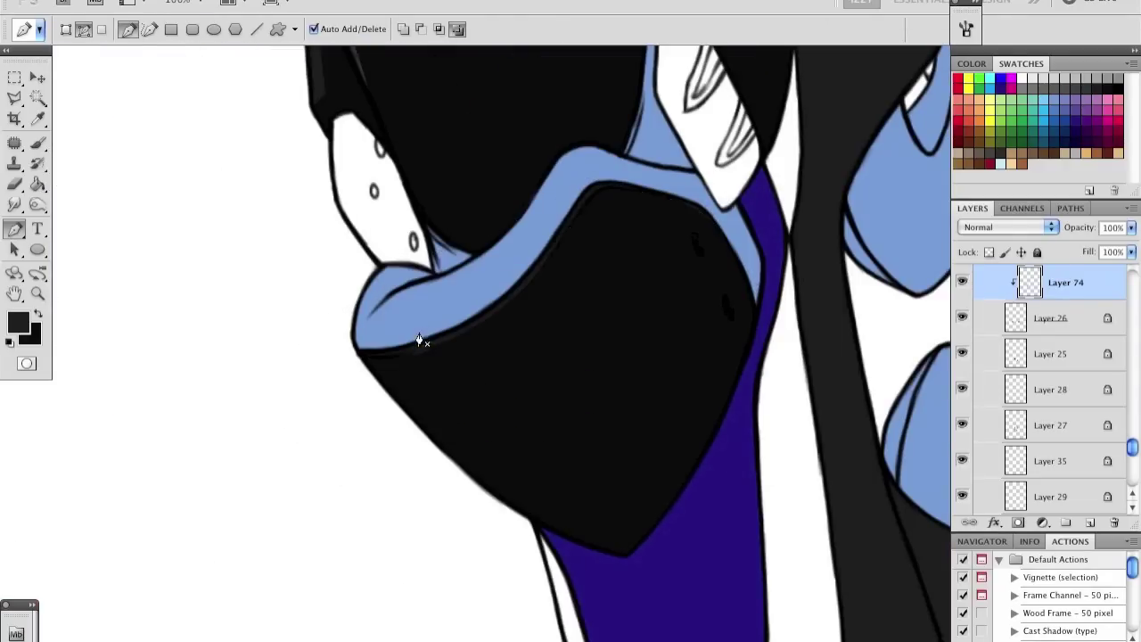
key(ctrl+minus)
key(ctrl+minus)
key(ctrl+plus)
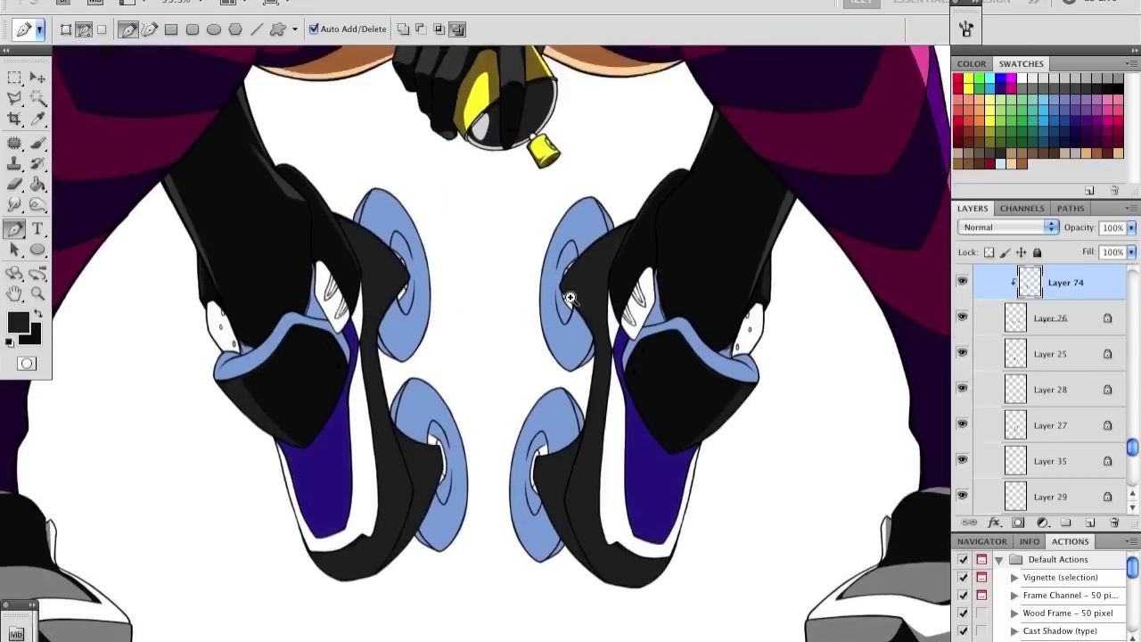
key(v)
click(301, 260)
Step: Add a new layer clipped to the boot strap layer beside the wheel
key(g)
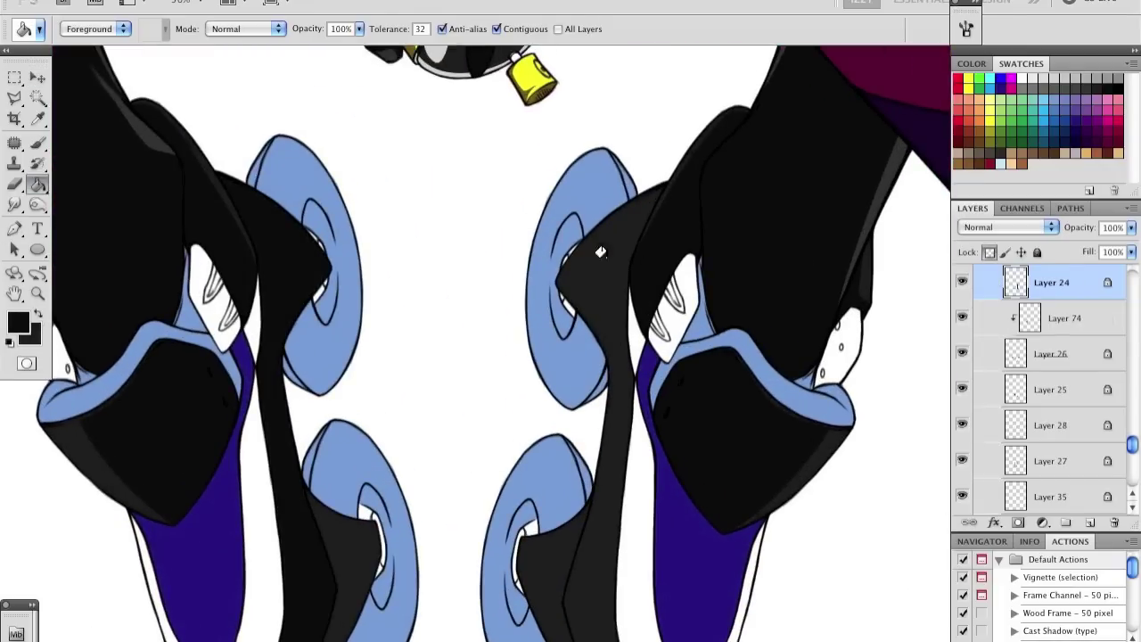
scroll(552, 446, down, 1)
click(1089, 522)
key(ctrl+alt+g)
key(ctrl+plus)
key(p)
Step: Trace shadows on the strap and purple panels and fill them deep navy
drag(463, 307, 486, 274)
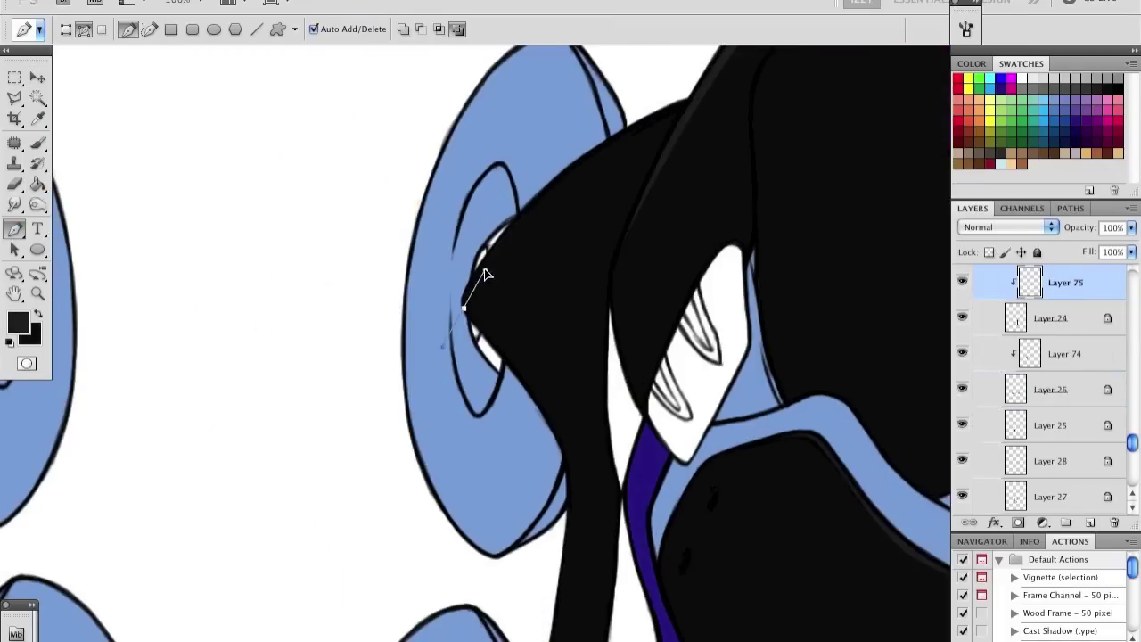
right_click(596, 182)
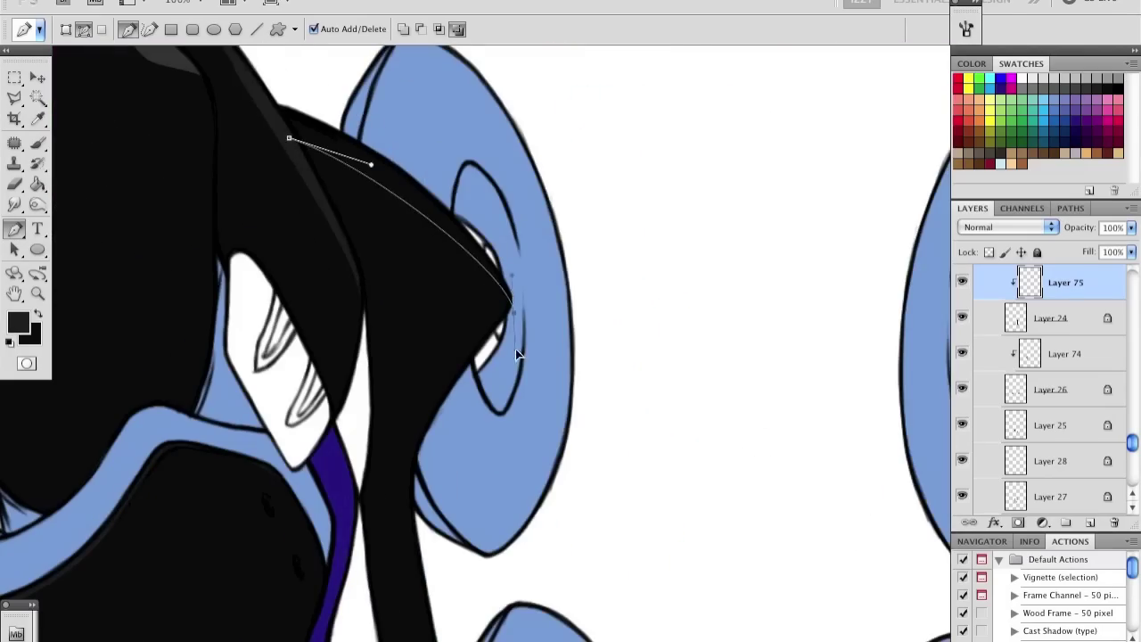
right_click(314, 128)
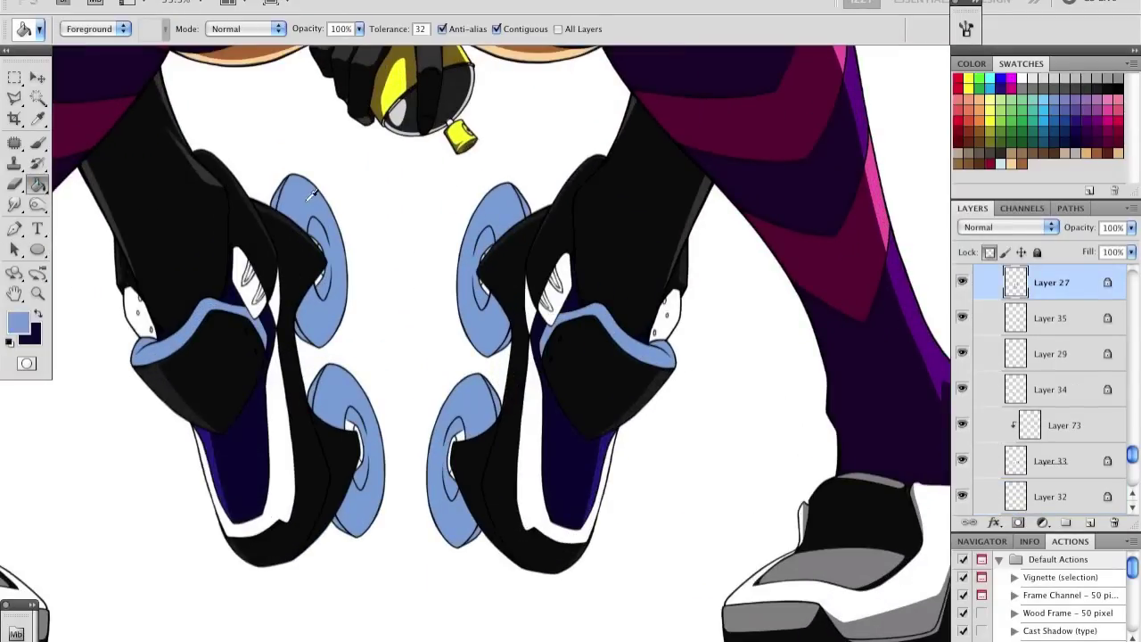
Step: Set a dark grey foreground colour and Paint Bucket all four wheels with it
click(18, 322)
click(1113, 77)
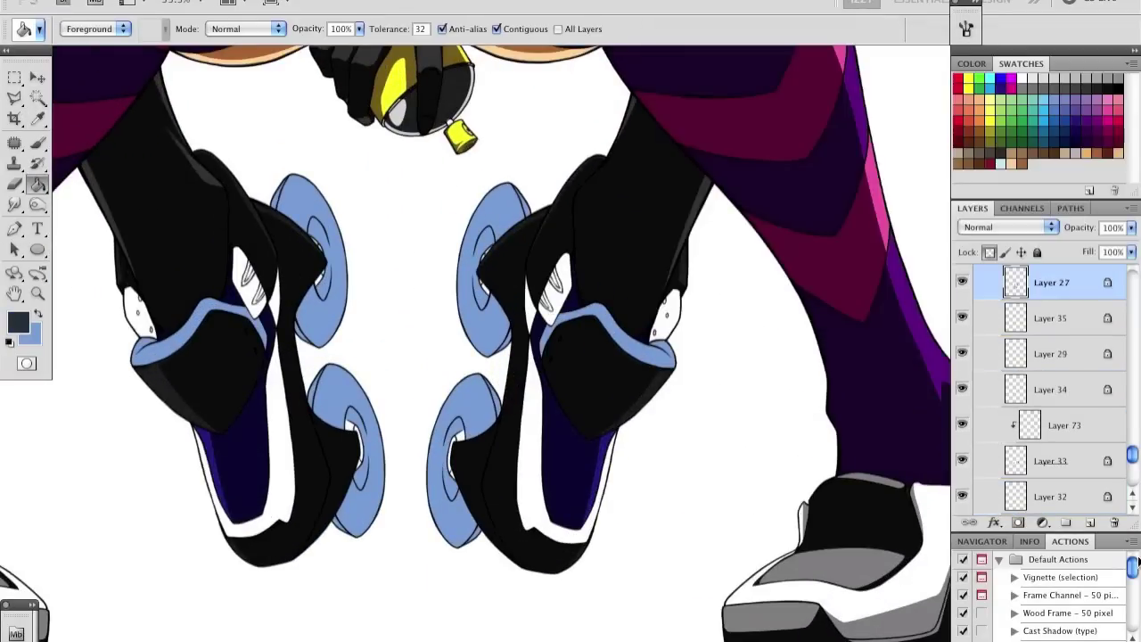
click(490, 268)
click(455, 464)
click(307, 259)
click(348, 446)
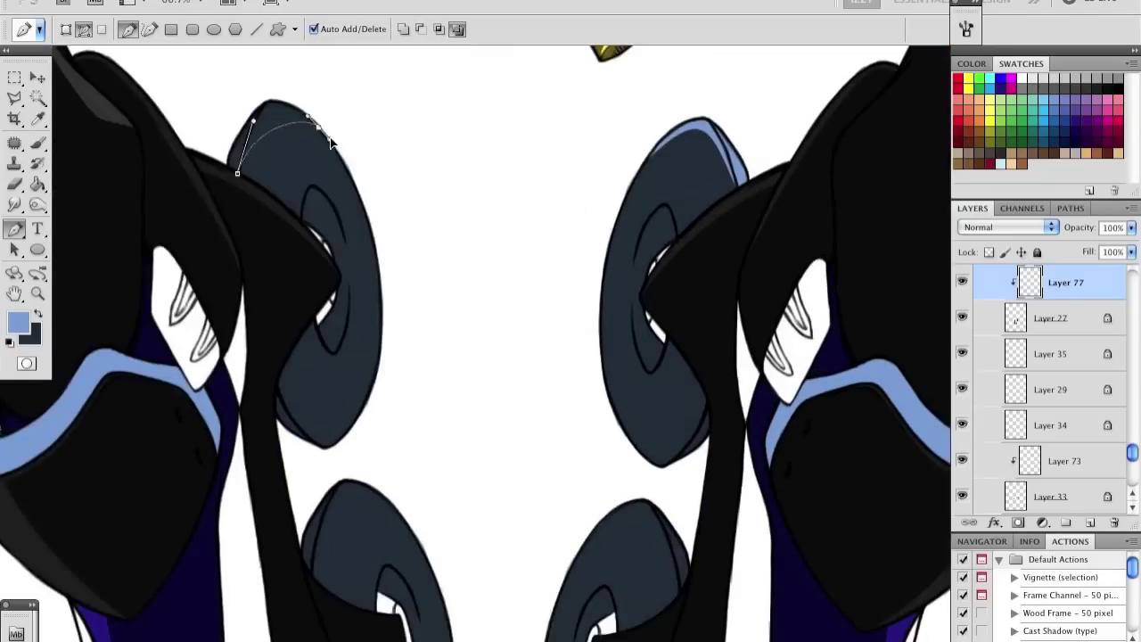
Step: Fill the traced wheel rim highlights with light blue
right_click(300, 179)
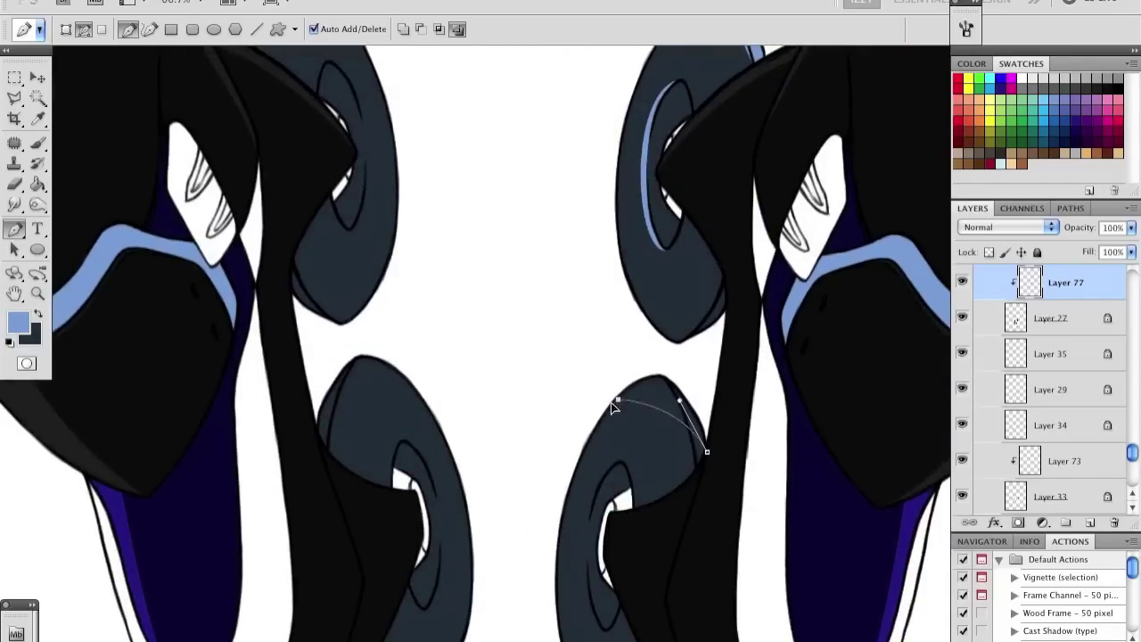
right_click(720, 449)
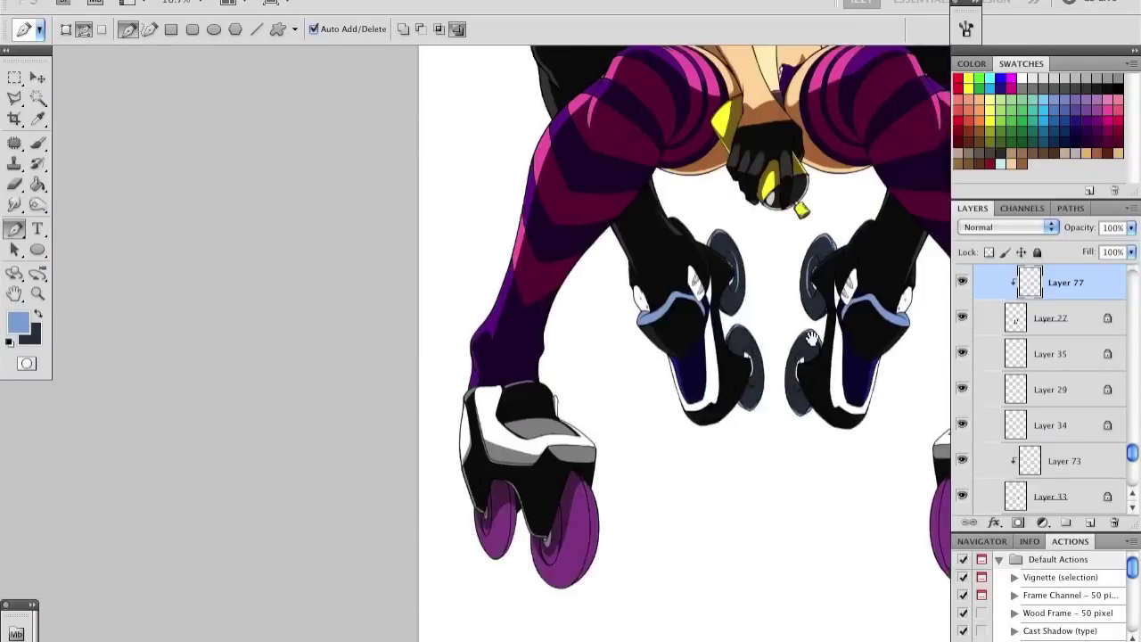
alt+click(658, 348)
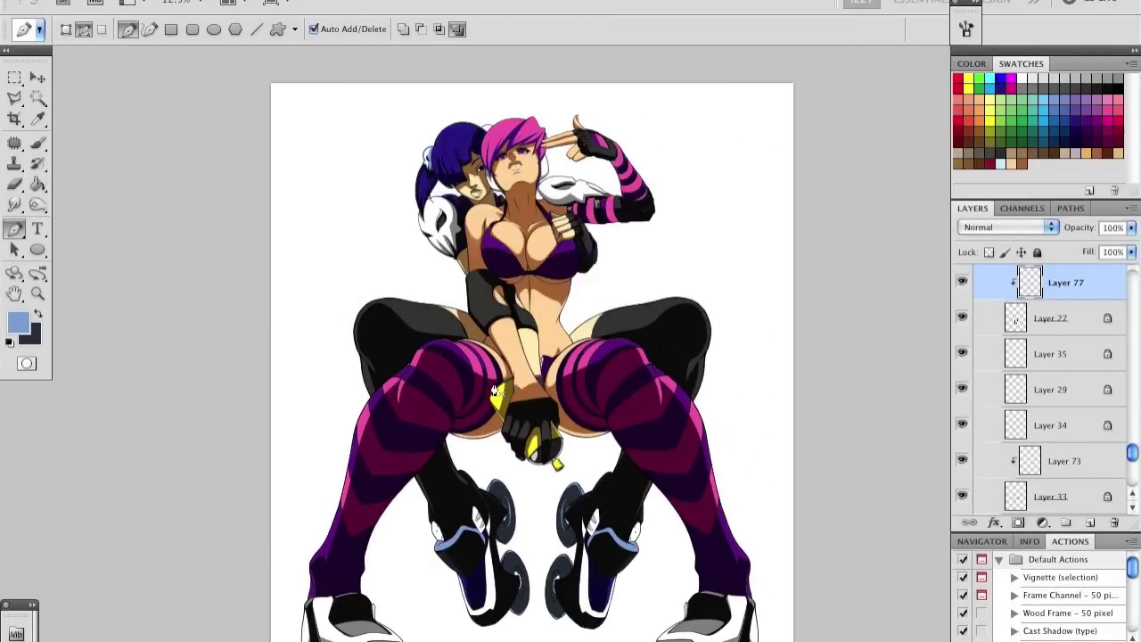
Step: Select the shorts layer, set purple as the colour, and add a clipped layer above it
key(g)
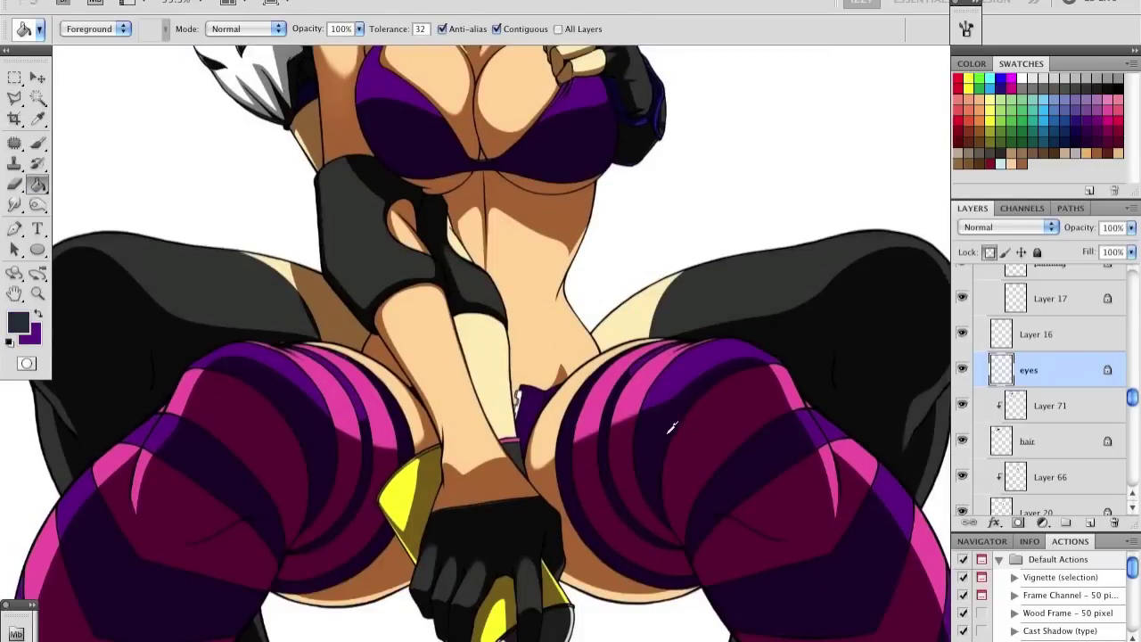
key(x)
ctrl+click(555, 408)
key(x)
key(p)
key(ctrl+shift+alt+n)
key(ctrl+alt+g)
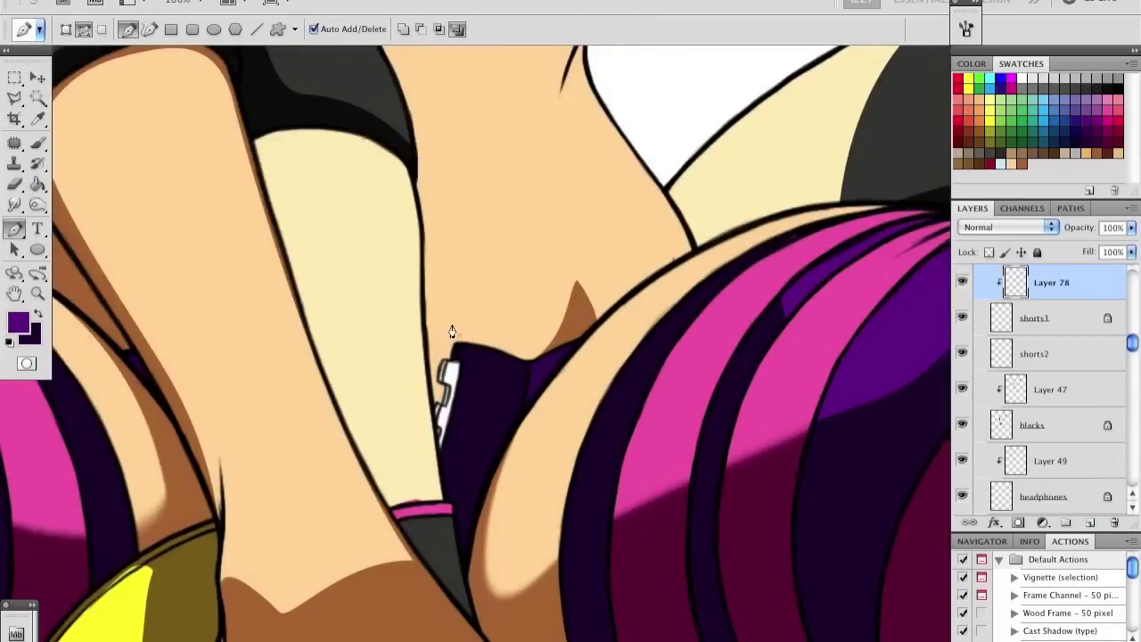
Step: Fill the traced shorts shadow with purple and soften it with the Smudge tool
right_click(535, 273)
click(570, 378)
key(Return)
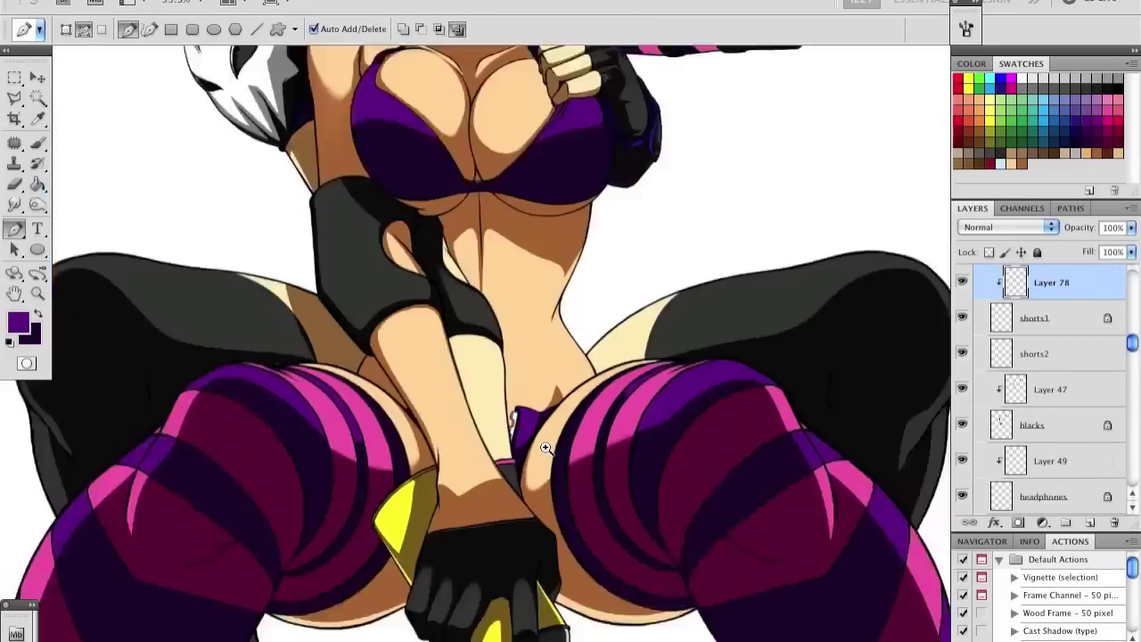
key(r)
key(ctrl+minus)
key(ctrl+minus)
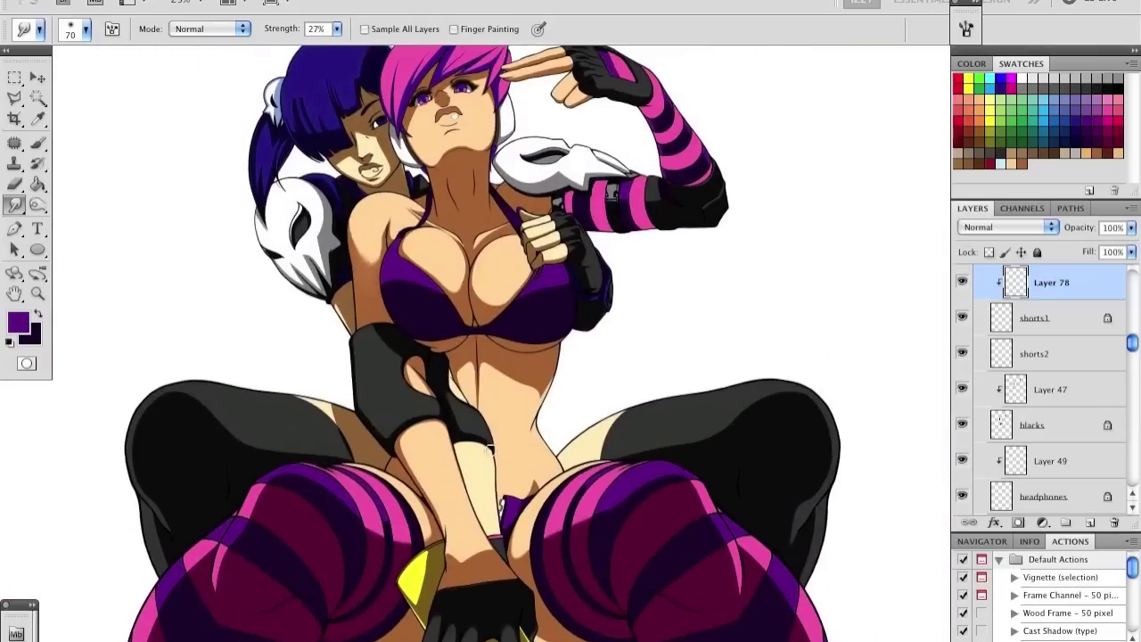
Step: On the skin layer, fill a traced forearm shadow with a sampled brown
ctrl+click(365, 153)
key(i)
key(g)
key(p)
key(ctrl+plus)
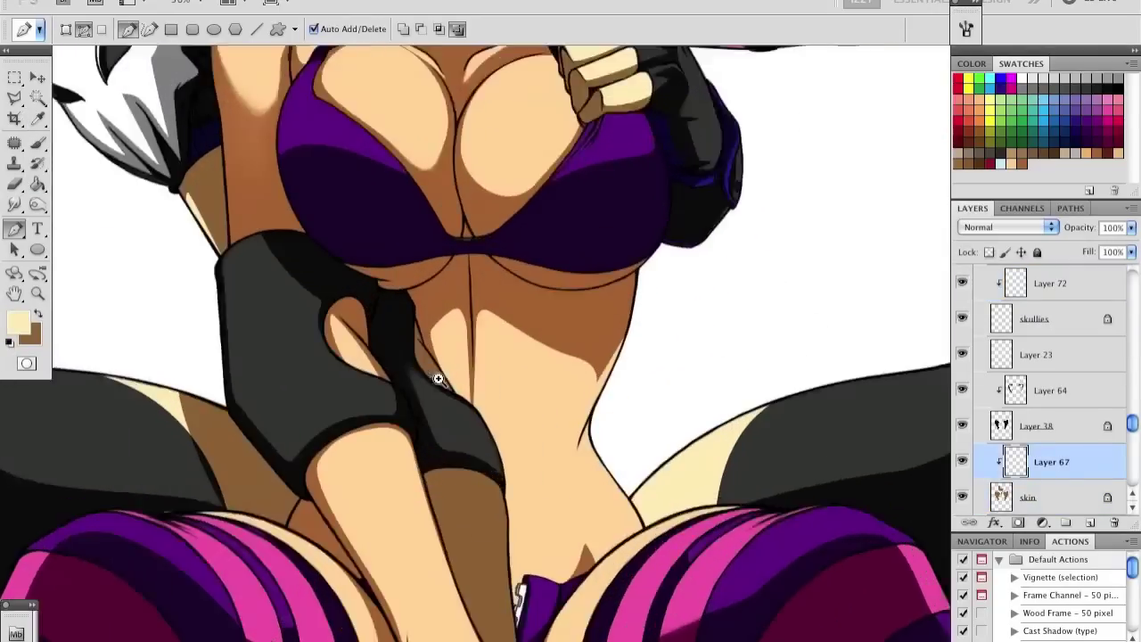
key(ctrl+plus)
key(i)
key(Return)
Step: Soften the forearm shadow with the Smudge tool, checking it at different zooms
key(p)
scroll(546, 299, down, 5)
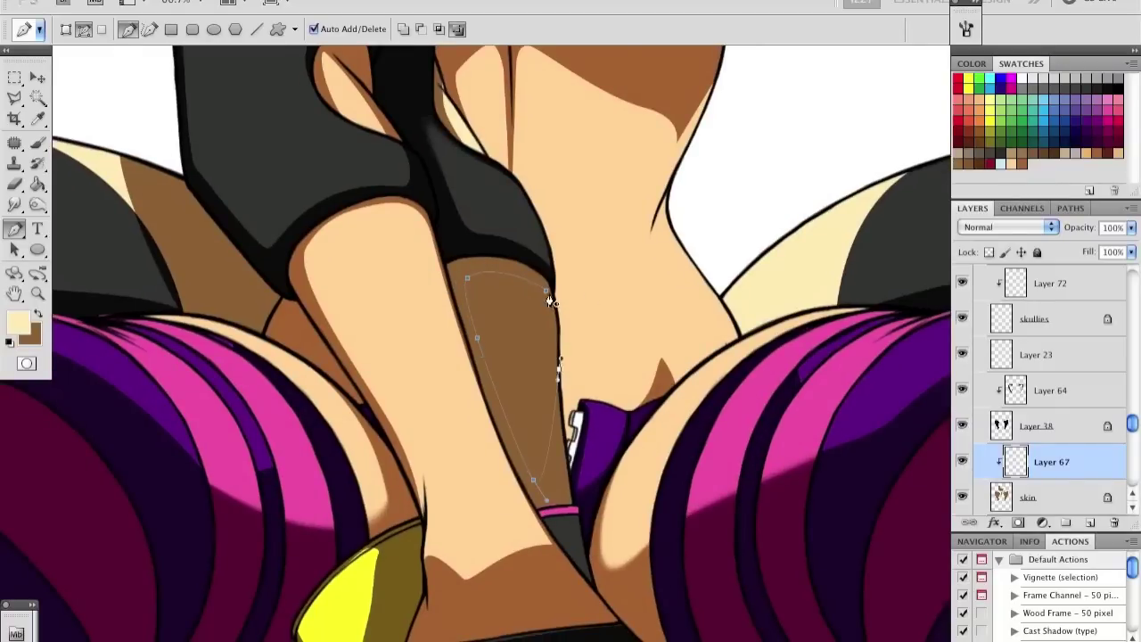
key(ctrl+minus)
key(ctrl+minus)
key(ctrl+plus)
key(ctrl+plus)
key(r)
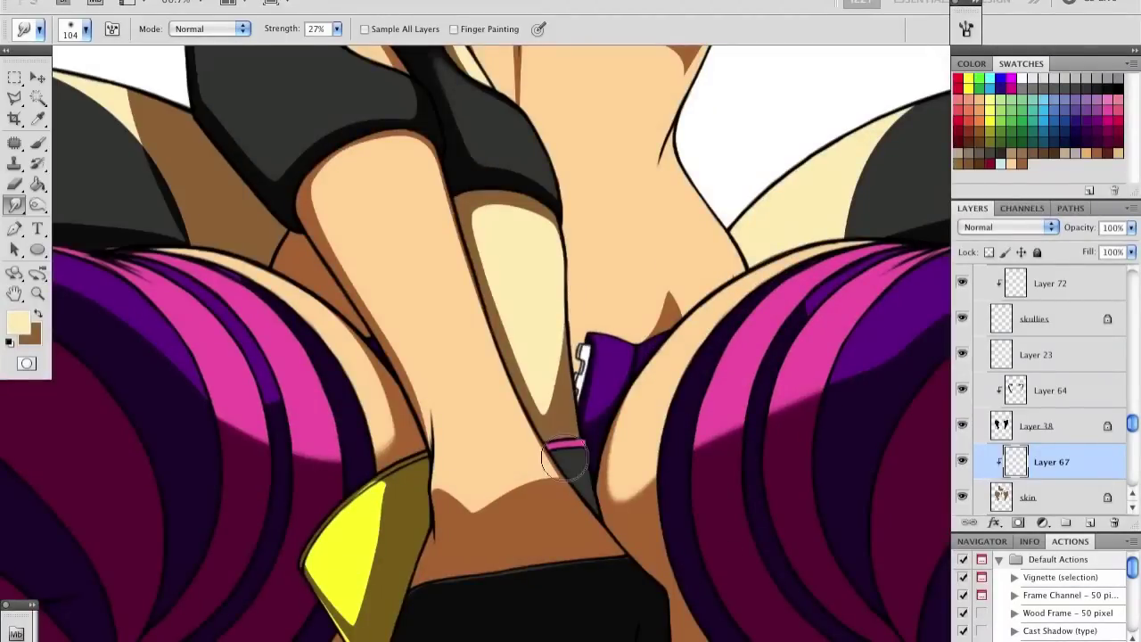
key(ctrl+minus)
key(ctrl+minus)
key(ctrl+plus)
key(ctrl+plus)
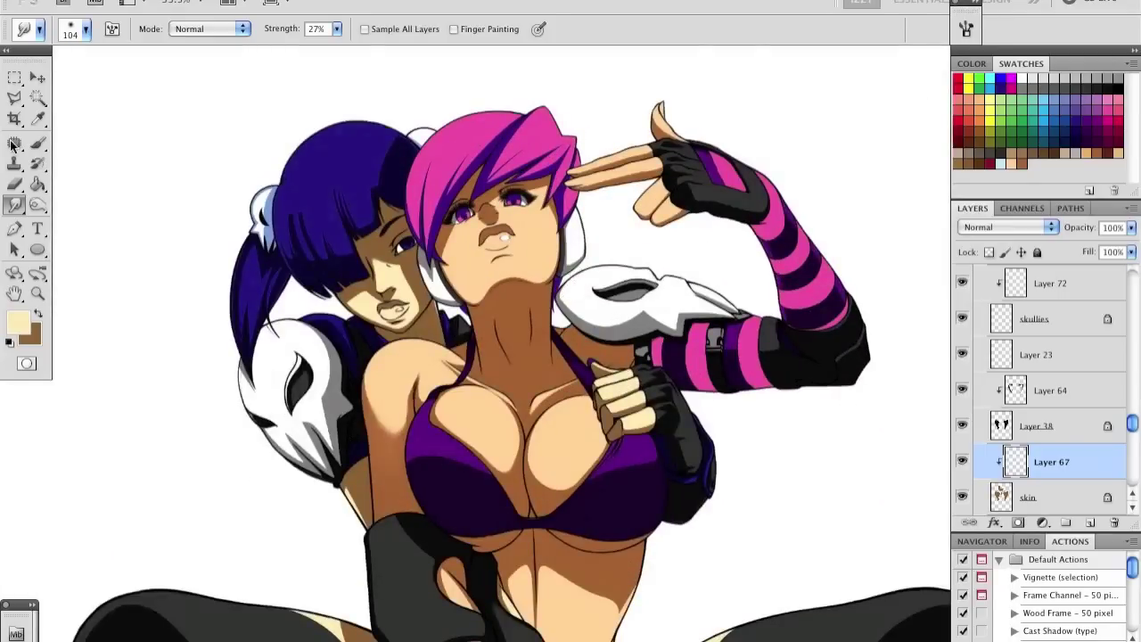
Step: Choose a new foreground colour, reselect the skin layer, and bring the torso into view
key(i)
click(18, 323)
key(Return)
key(g)
key(alt+bracketleft)
scroll(529, 445, down, 2)
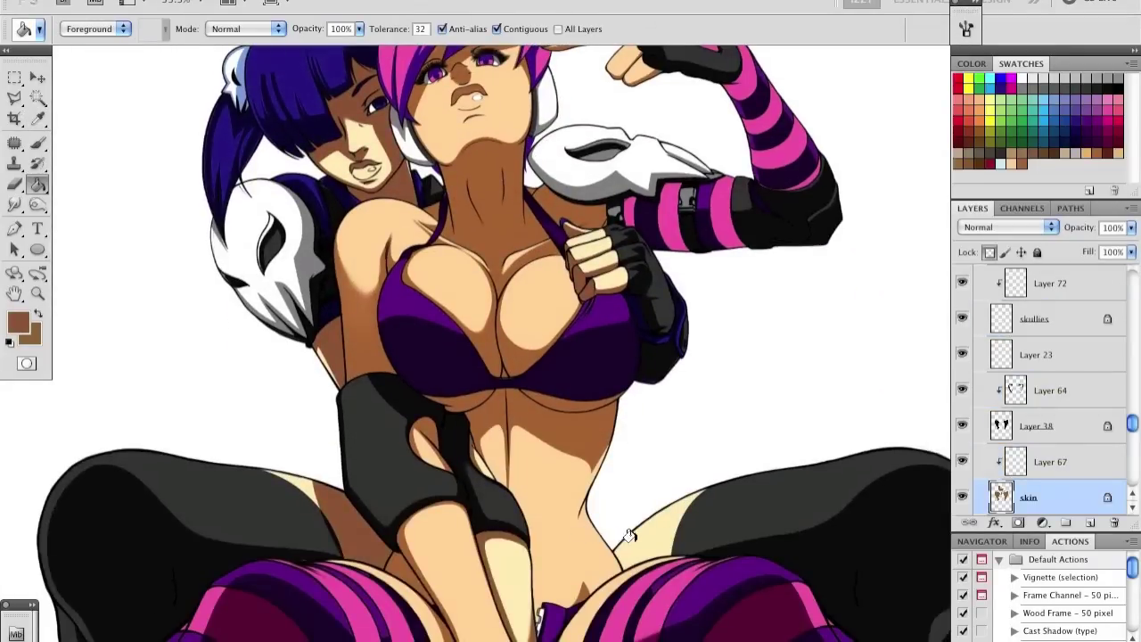
drag(530, 549, 529, 594)
alt+click(546, 461)
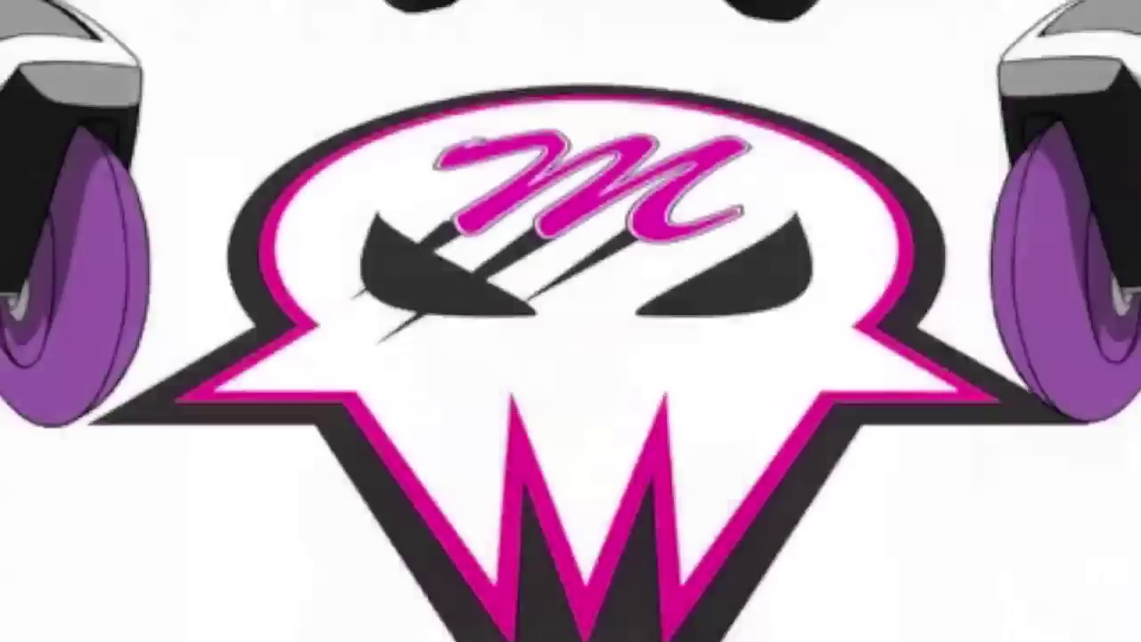